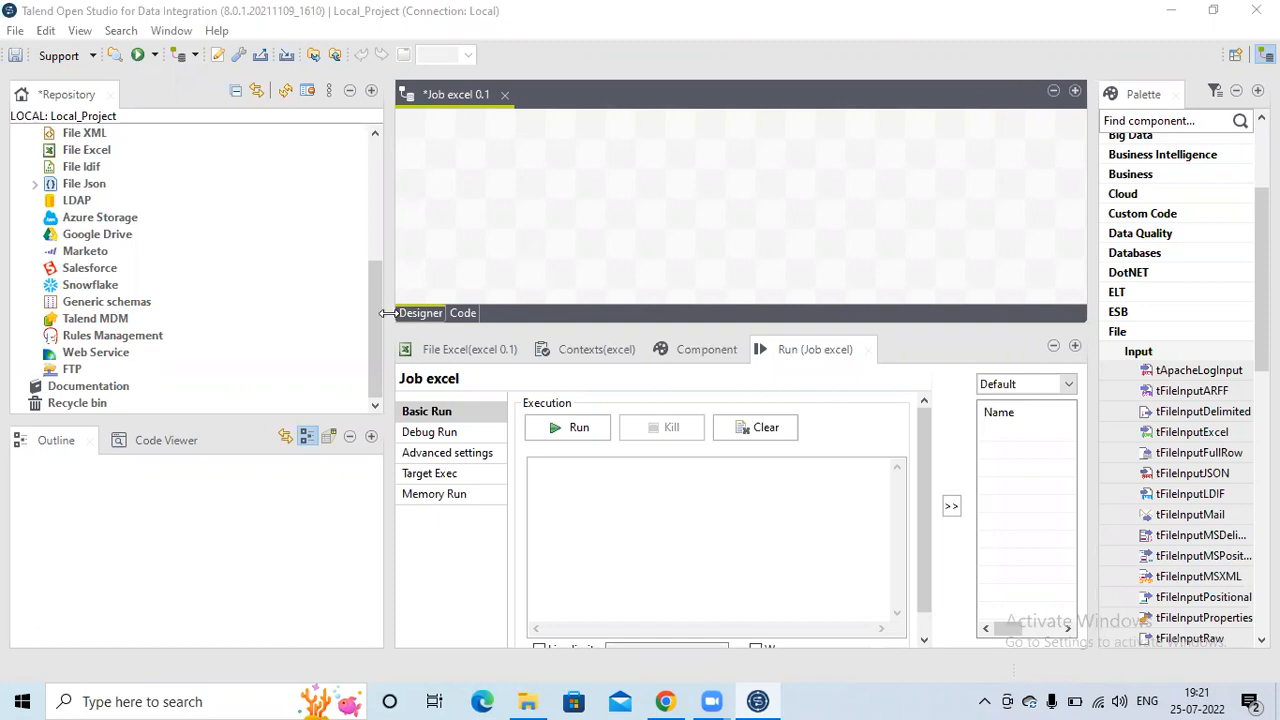
Start a new File Excel metadata entry named excel, leaving its status blank, and proceed to the file settings.
left_click_drag(380, 316, 373, 261)
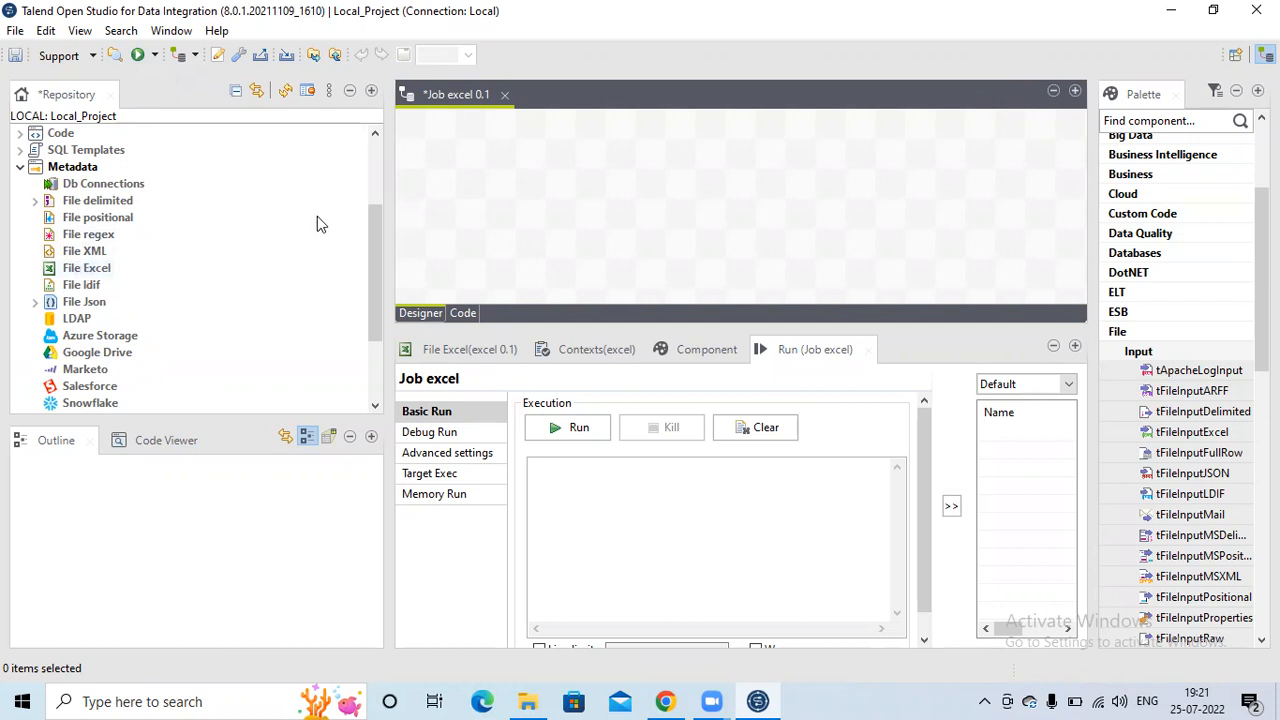
left_click_drag(373, 251, 362, 224)
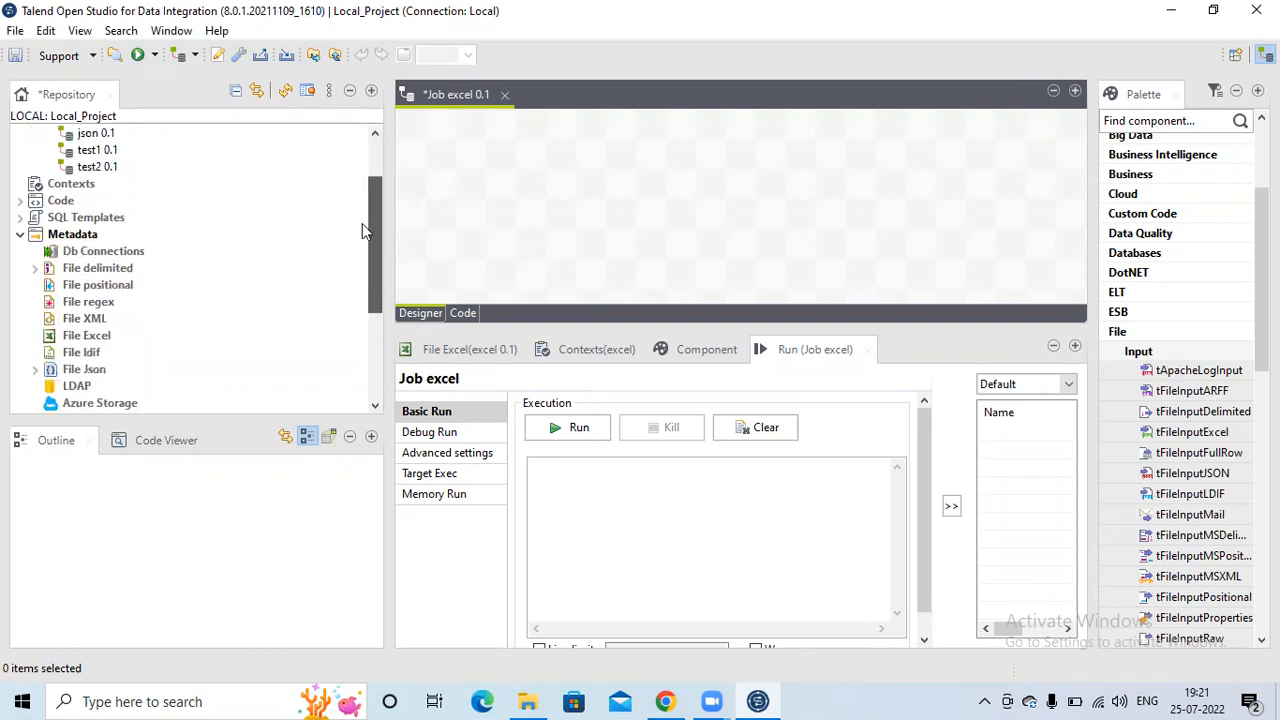
left_click(86, 340)
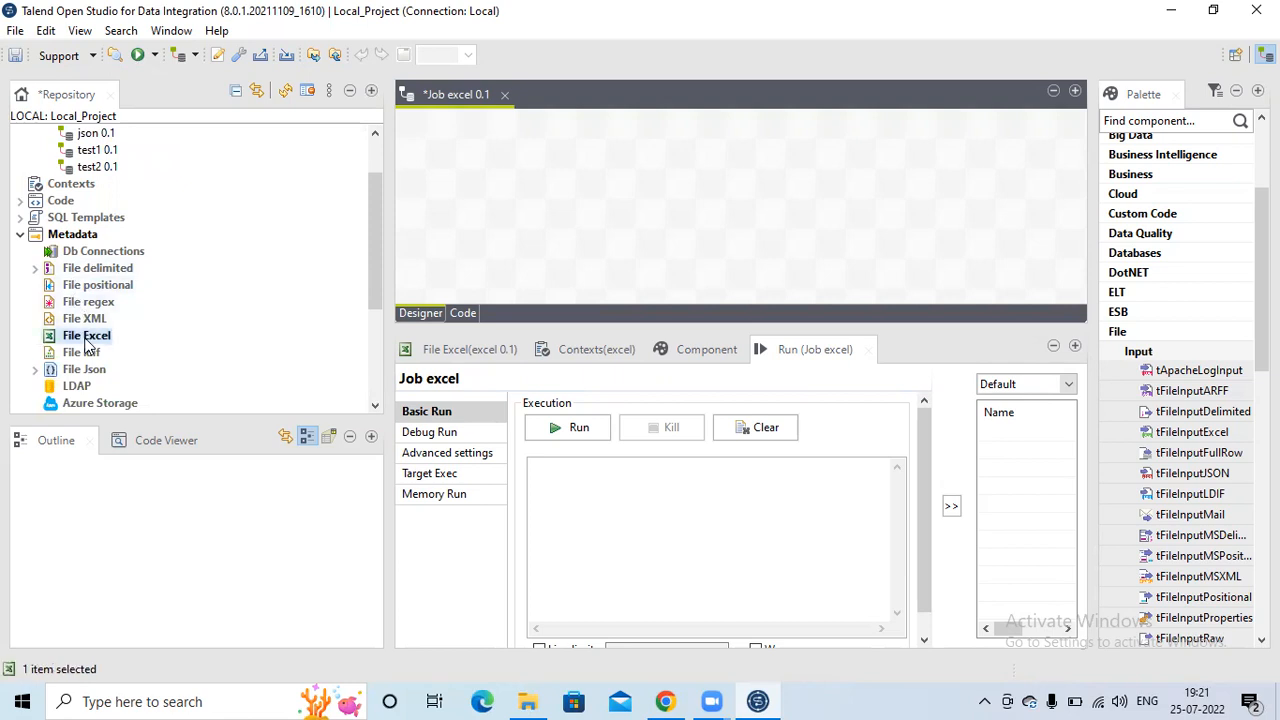
right_click(86, 344)
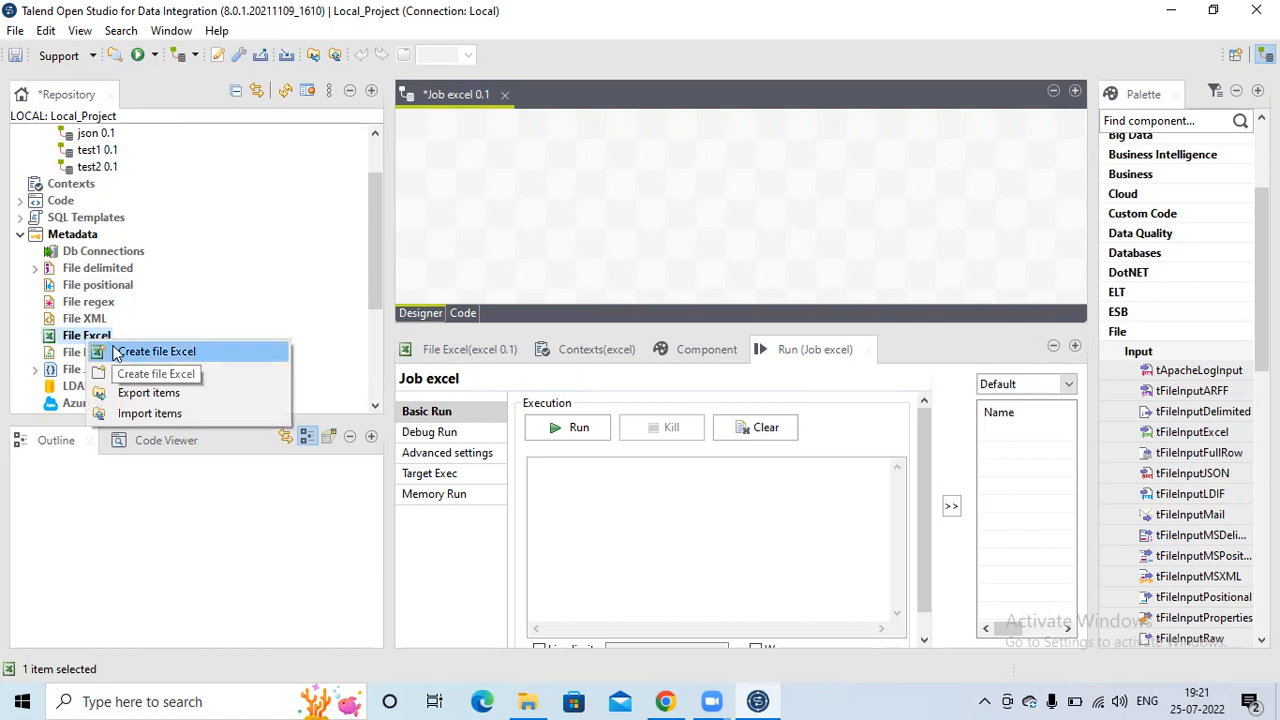
left_click(150, 351)
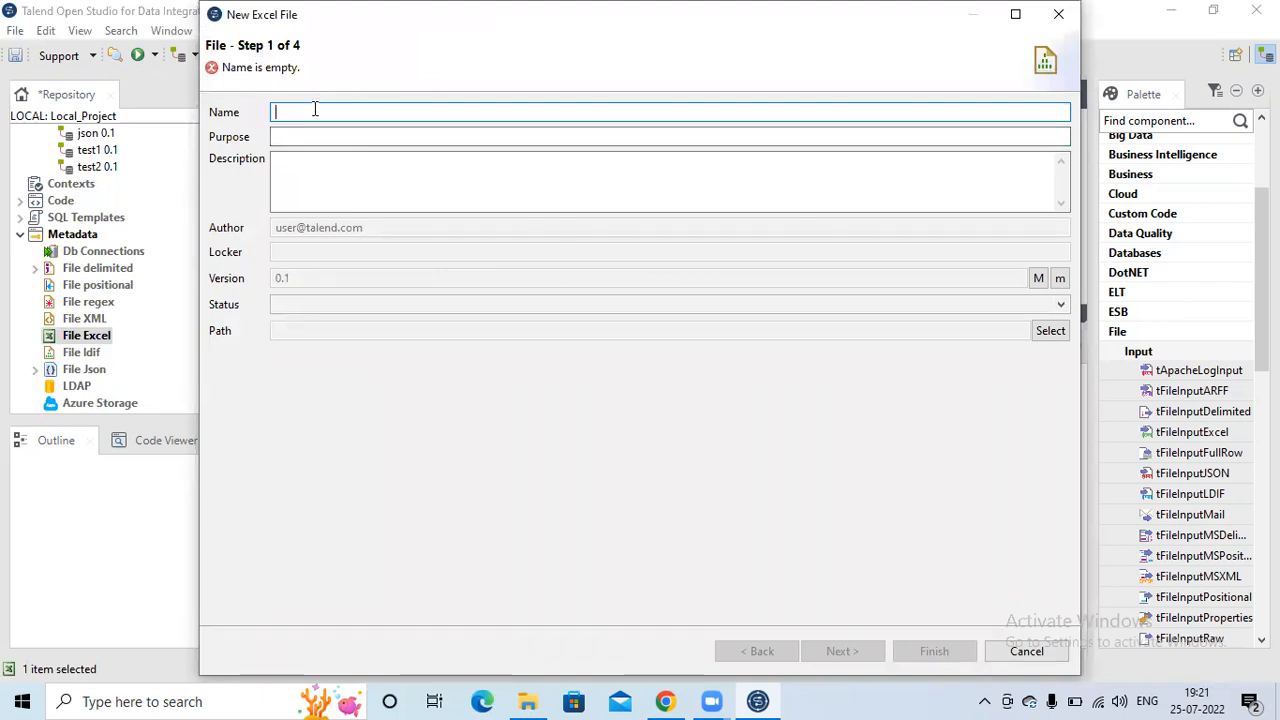
type("excel")
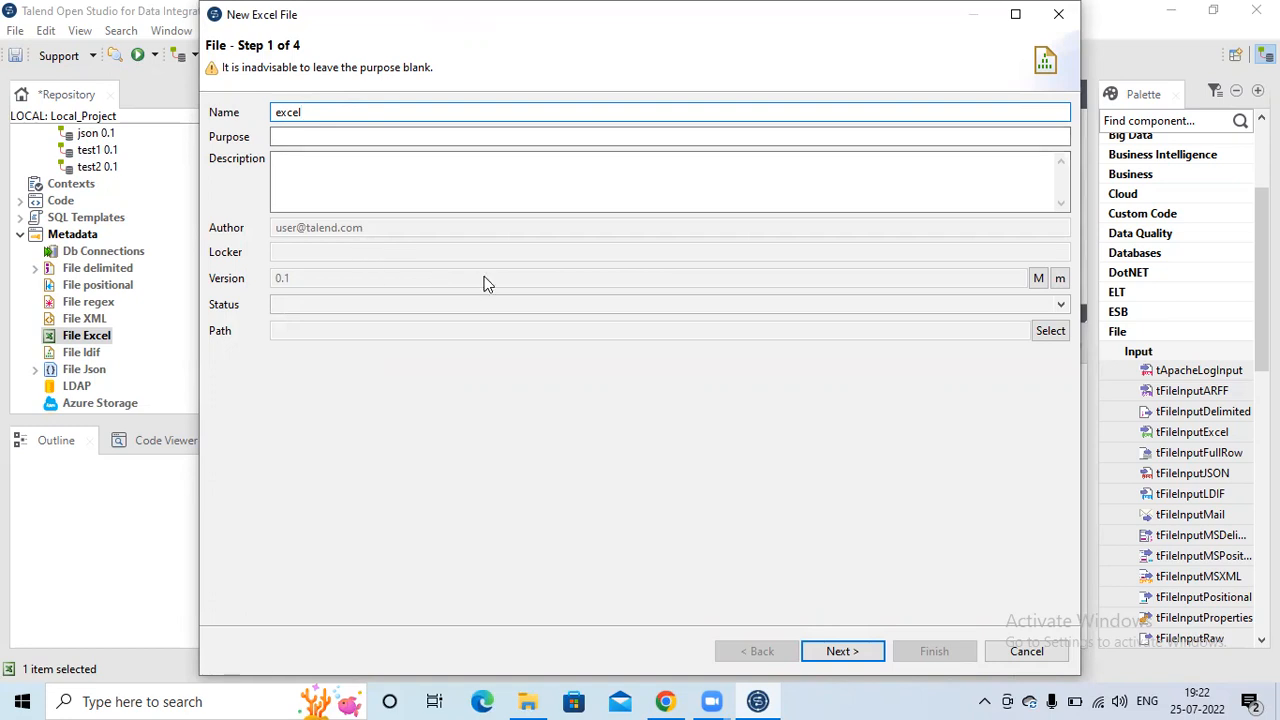
left_click(1061, 306)
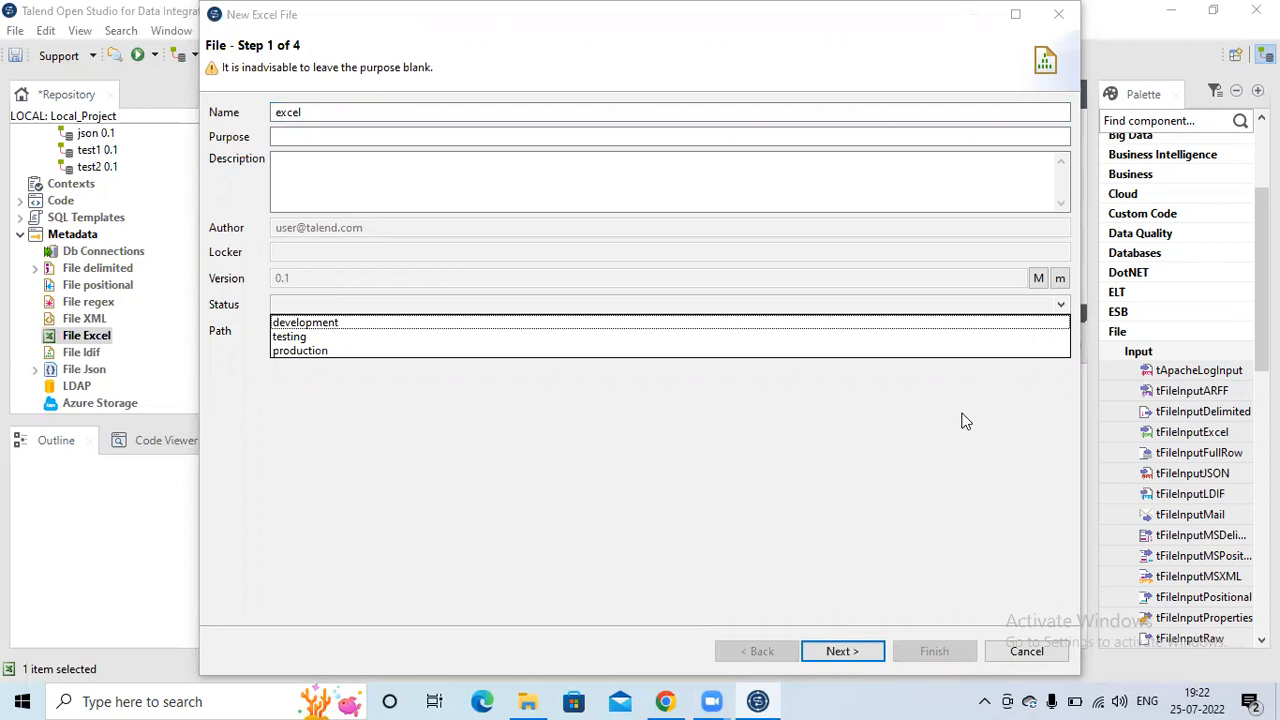
left_click(965, 420)
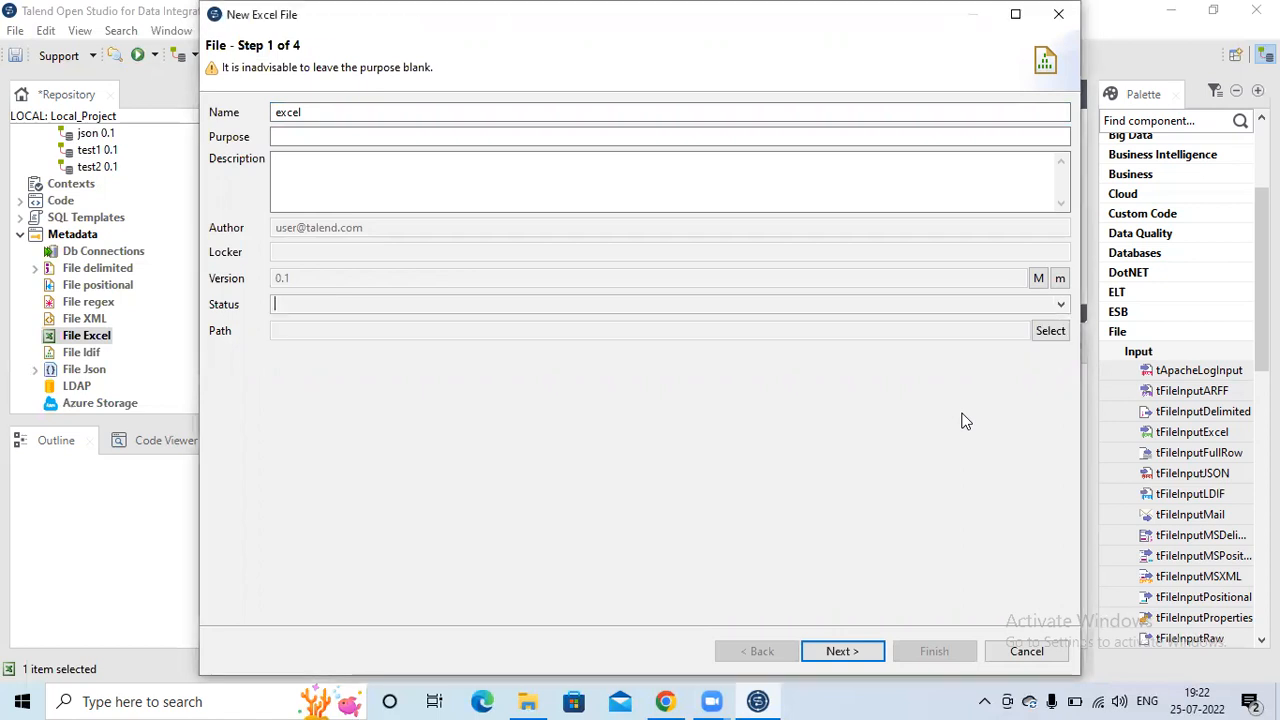
left_click(843, 651)
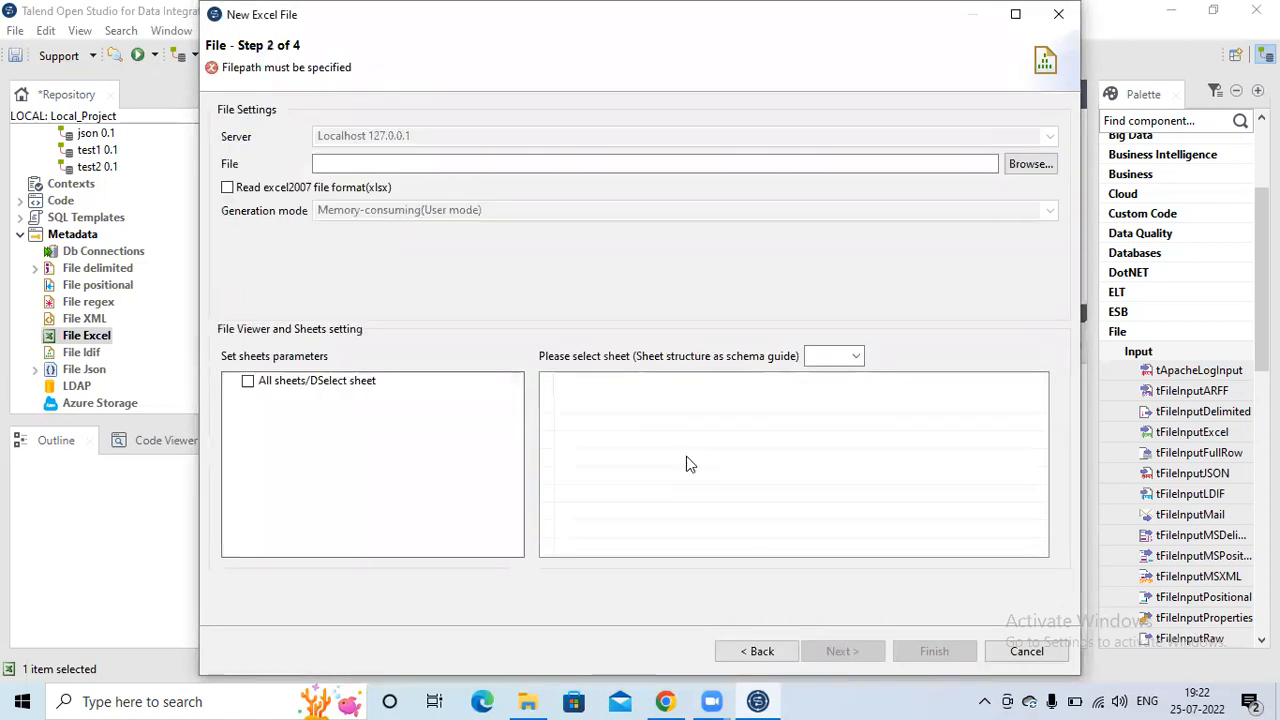
Load Excel_Input.xlsx from the TalendFiles folder on drive E as the source file.
left_click(1030, 164)
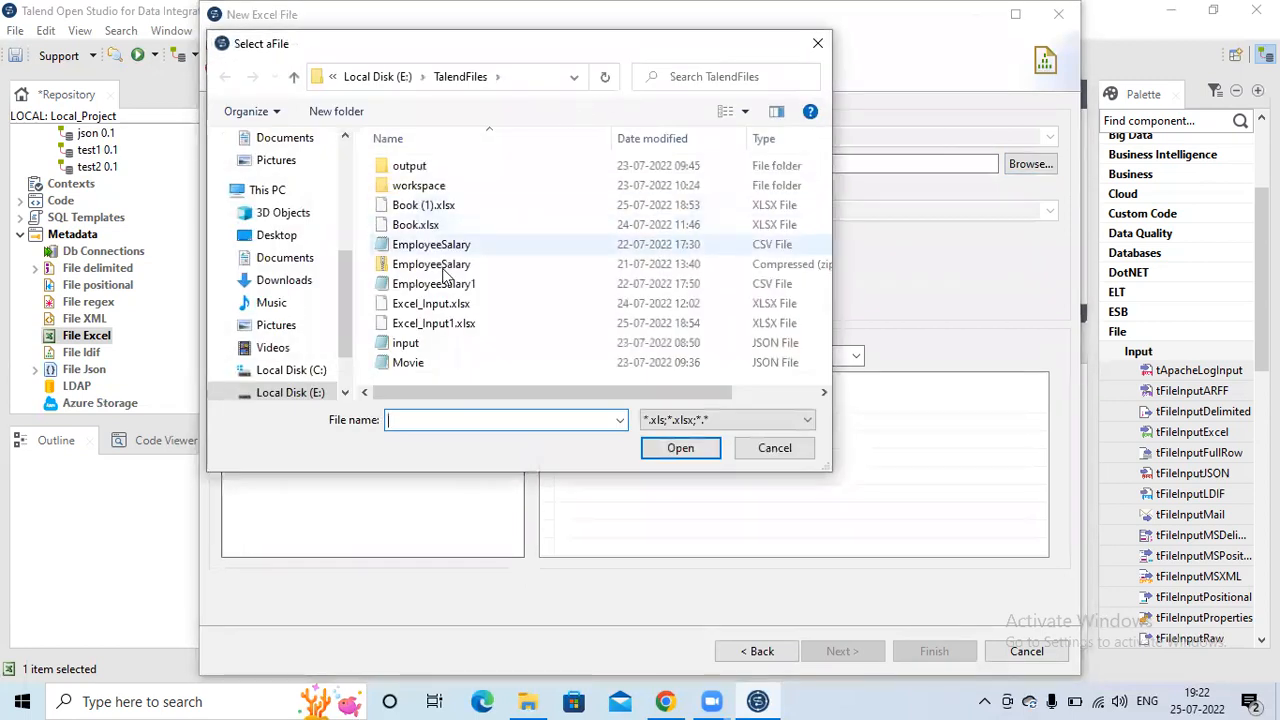
left_click(435, 305)
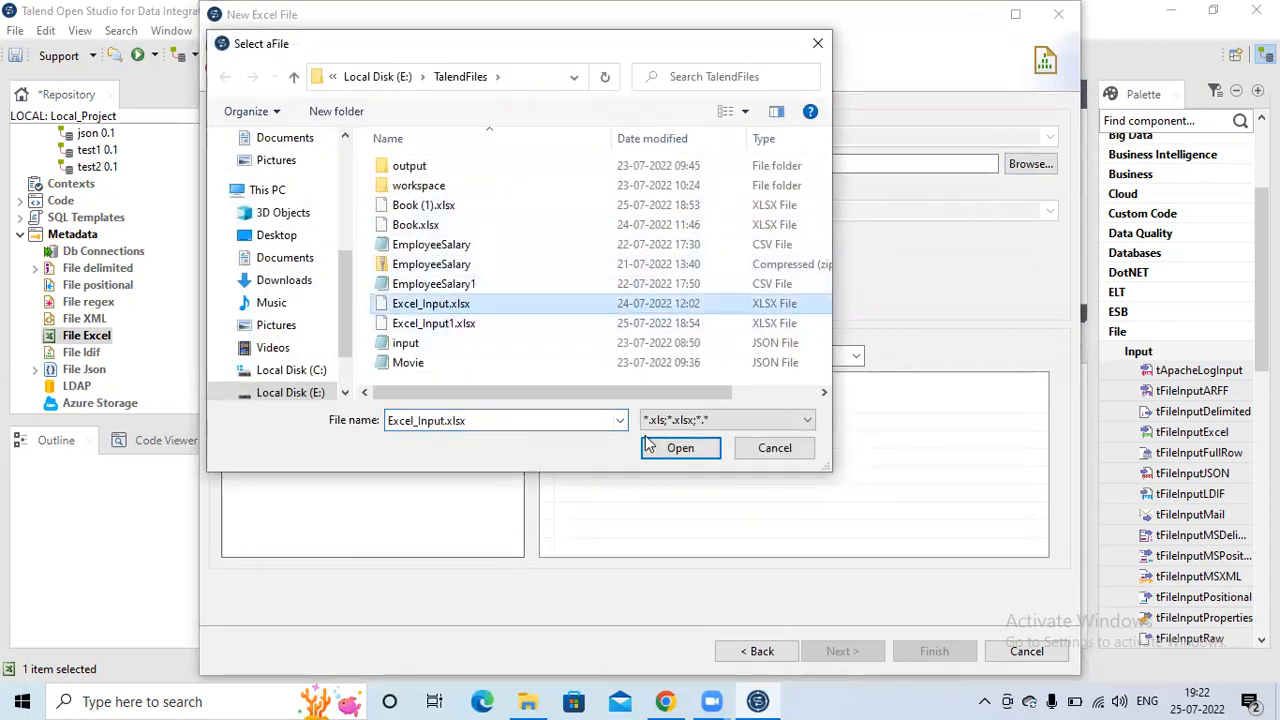
left_click(678, 448)
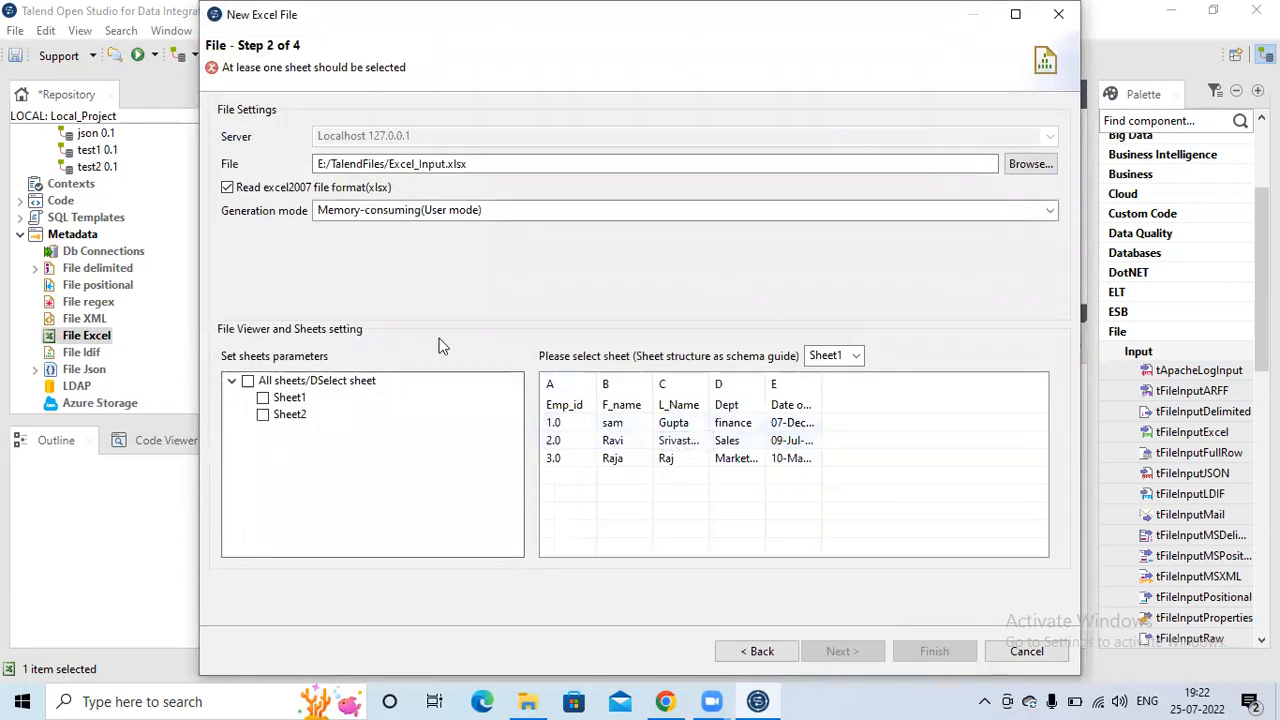
Choose Sheet2 as the schema guide, include all sheets, and continue to the parse settings.
left_click(856, 357)
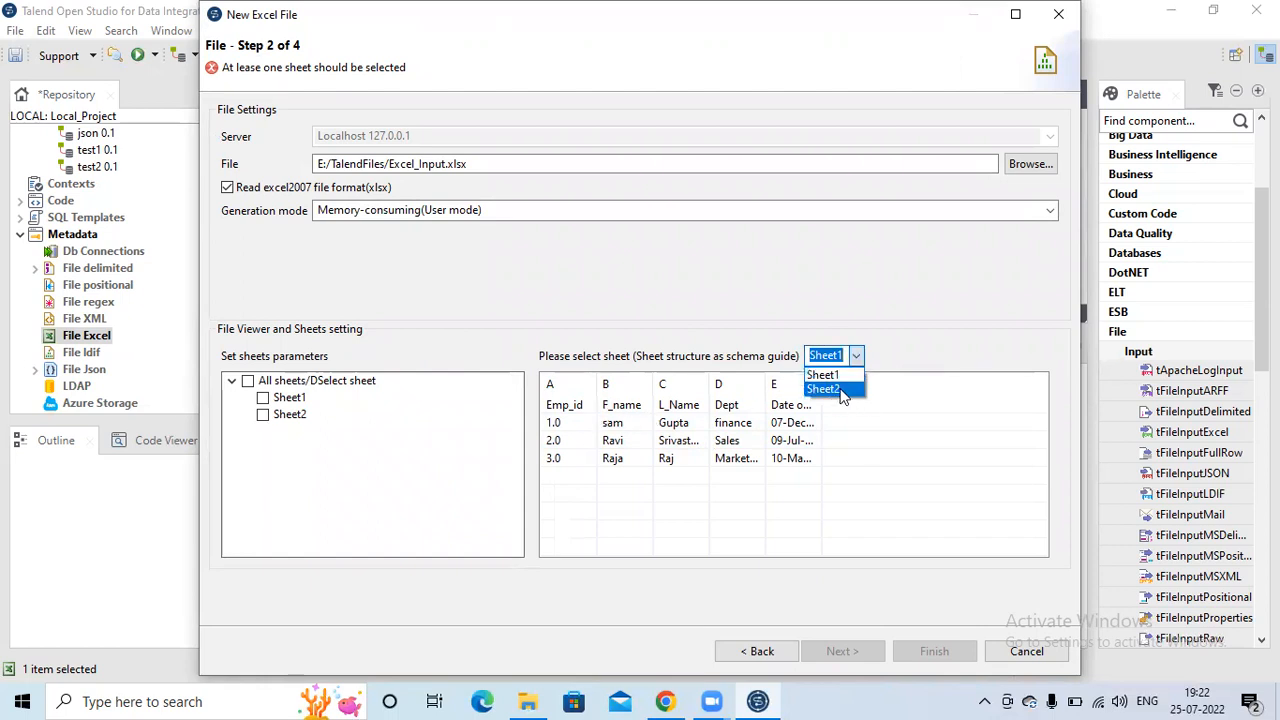
left_click(842, 391)
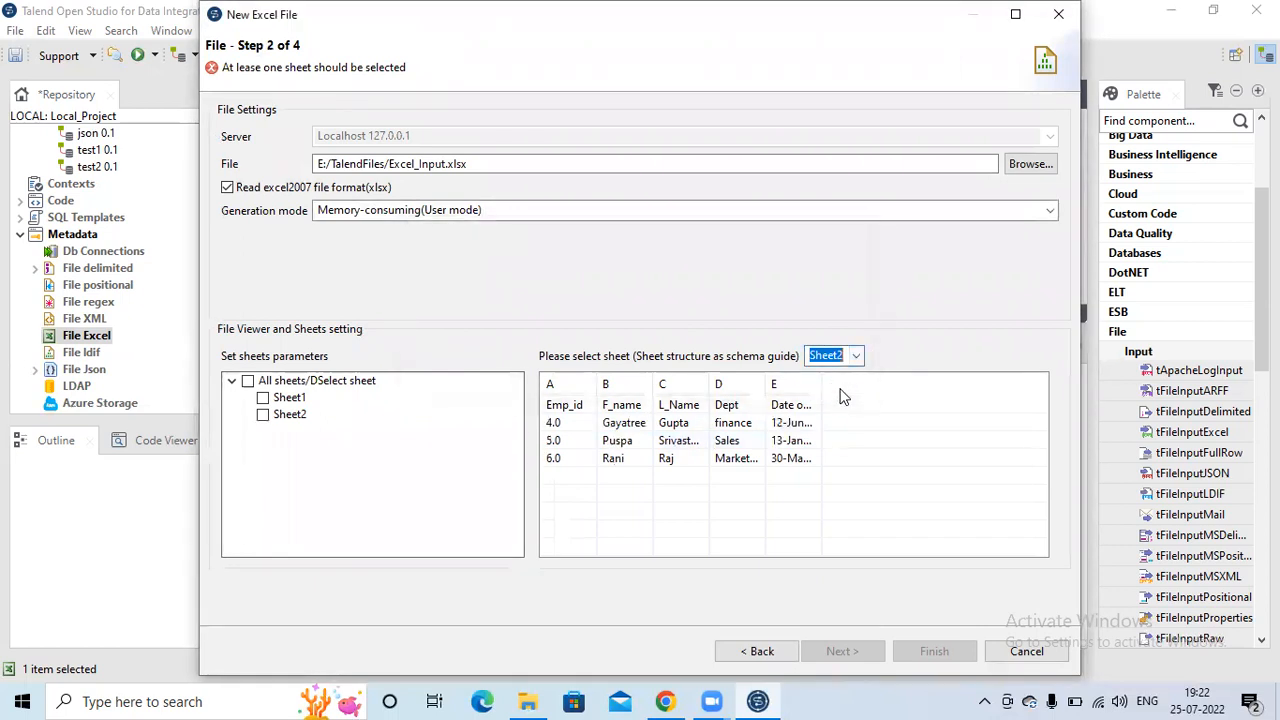
left_click(263, 398)
left_click(263, 398)
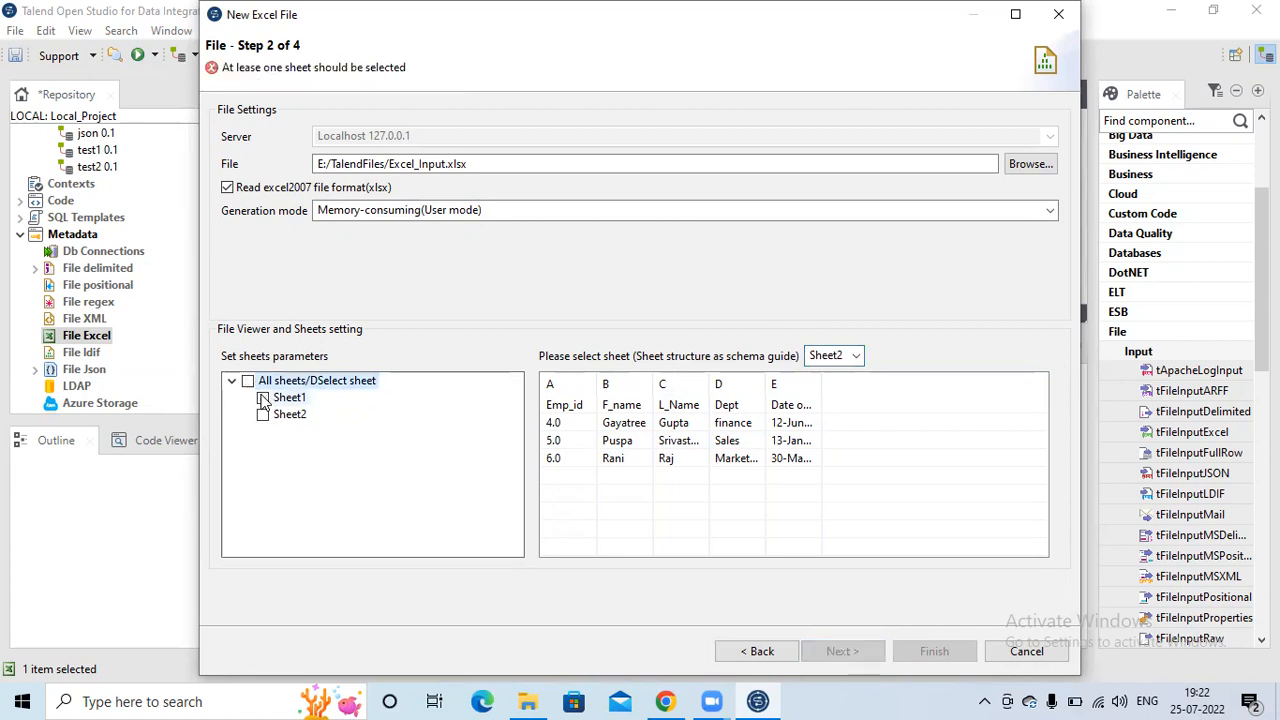
left_click(248, 382)
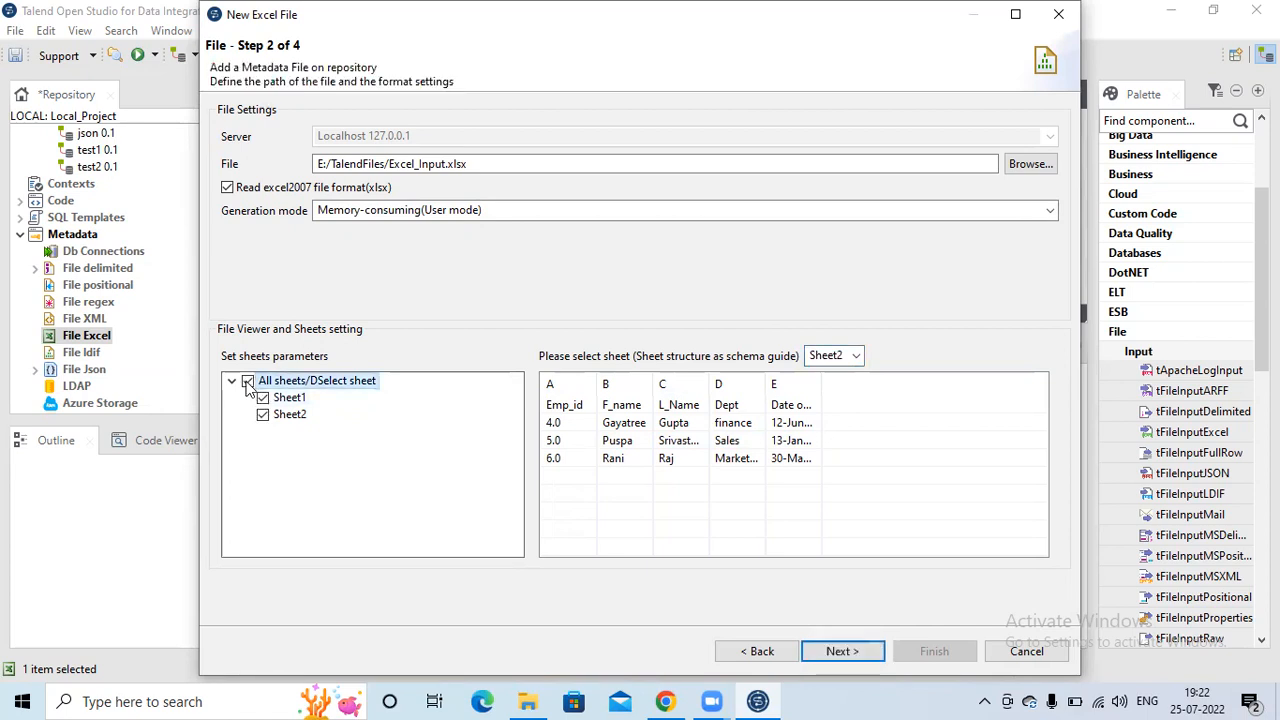
left_click(840, 651)
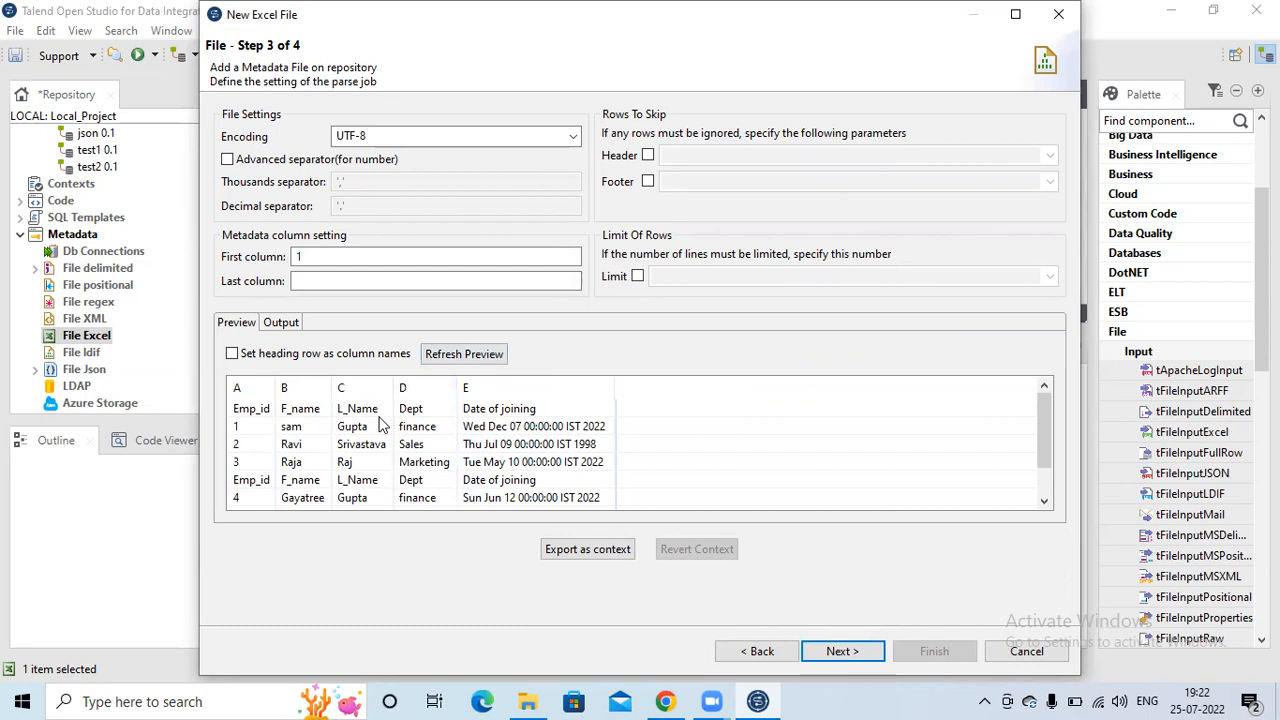
Enable header skipping with 1 row and refresh the data preview.
left_click(255, 412)
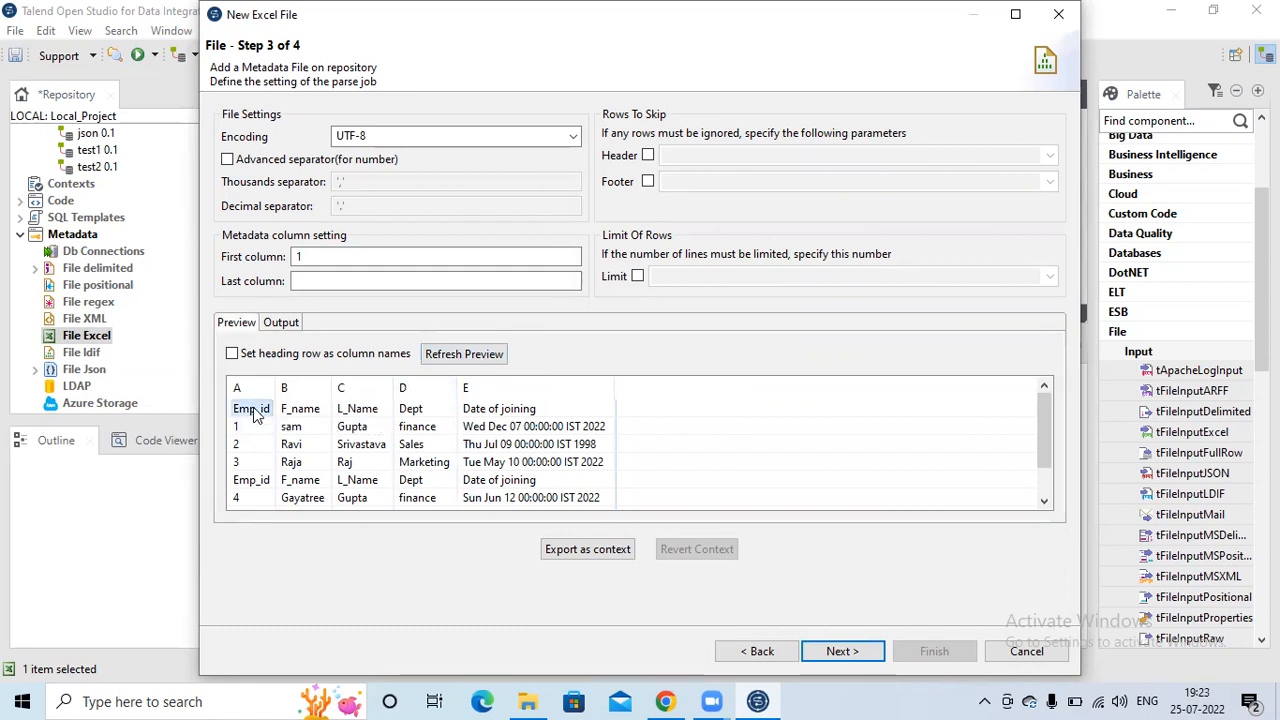
left_click(256, 484)
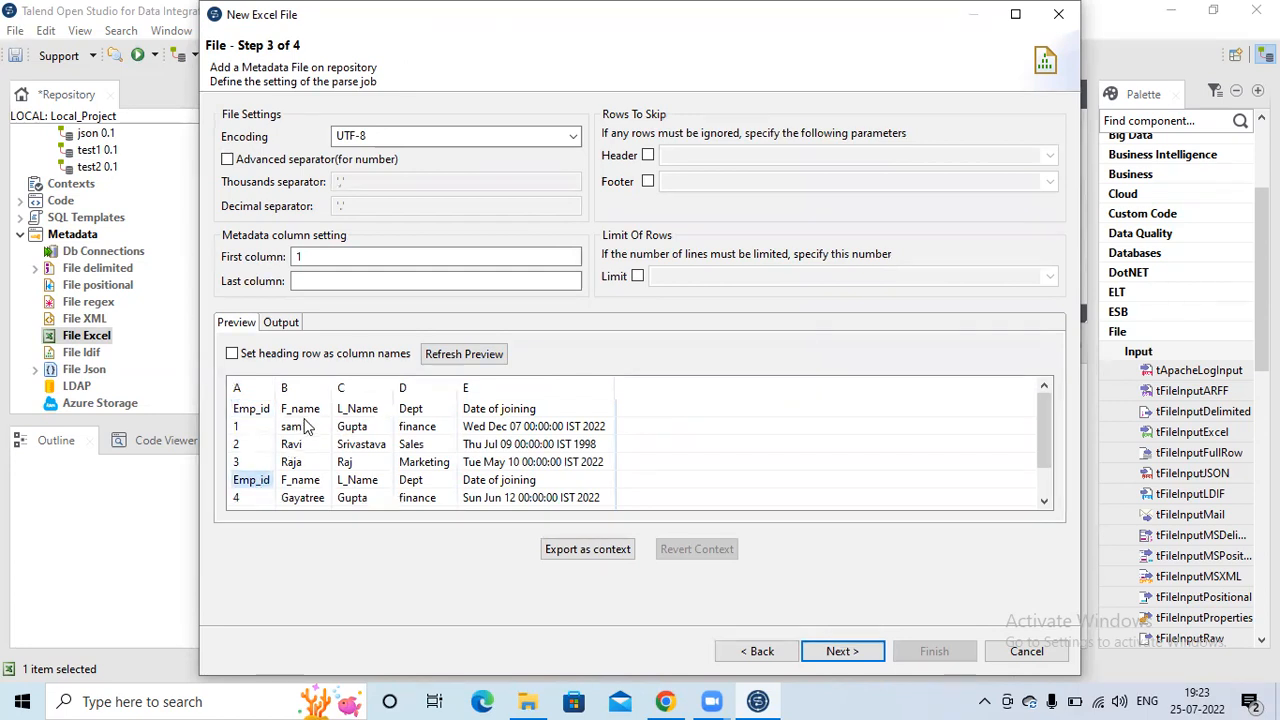
left_click(648, 156)
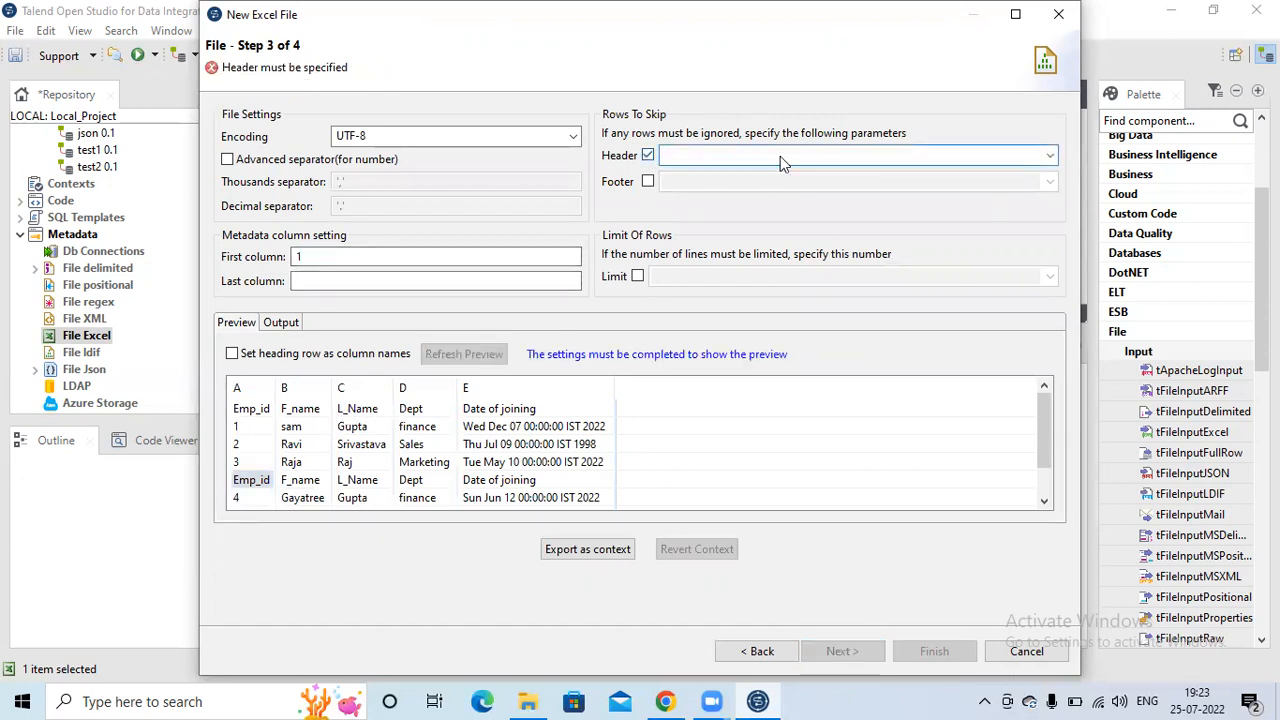
left_click(1050, 157)
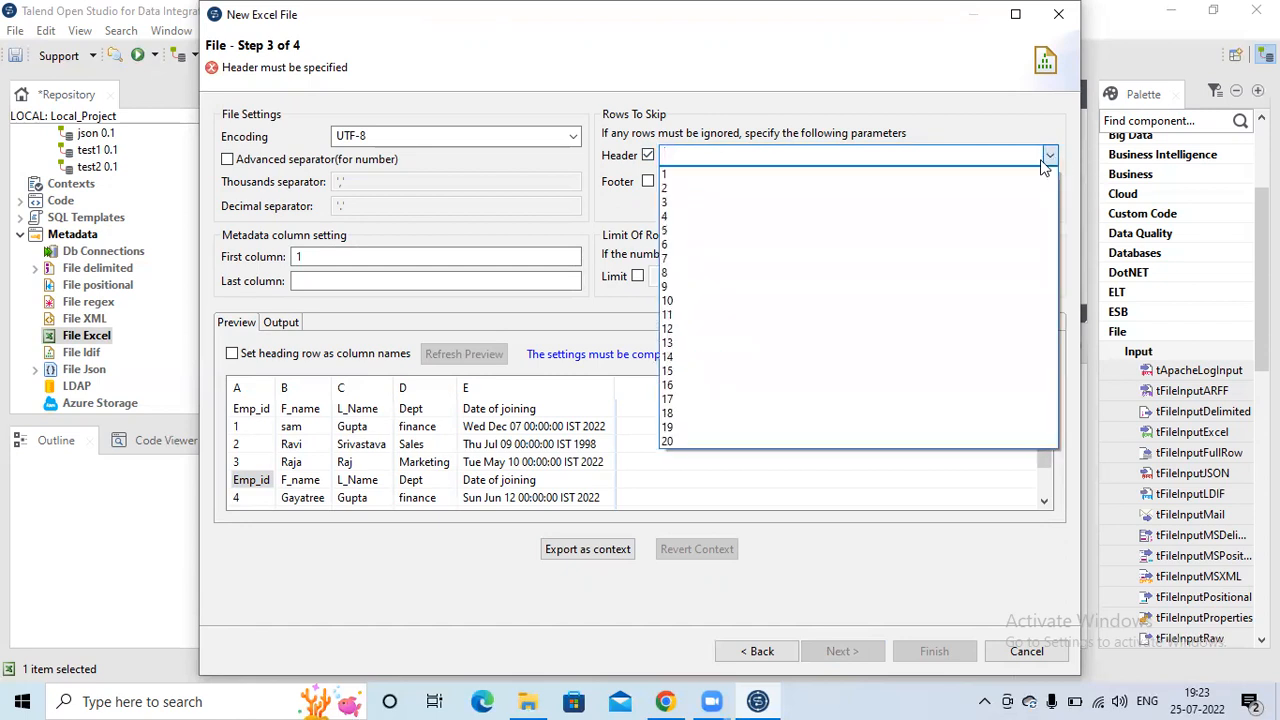
left_click(845, 182)
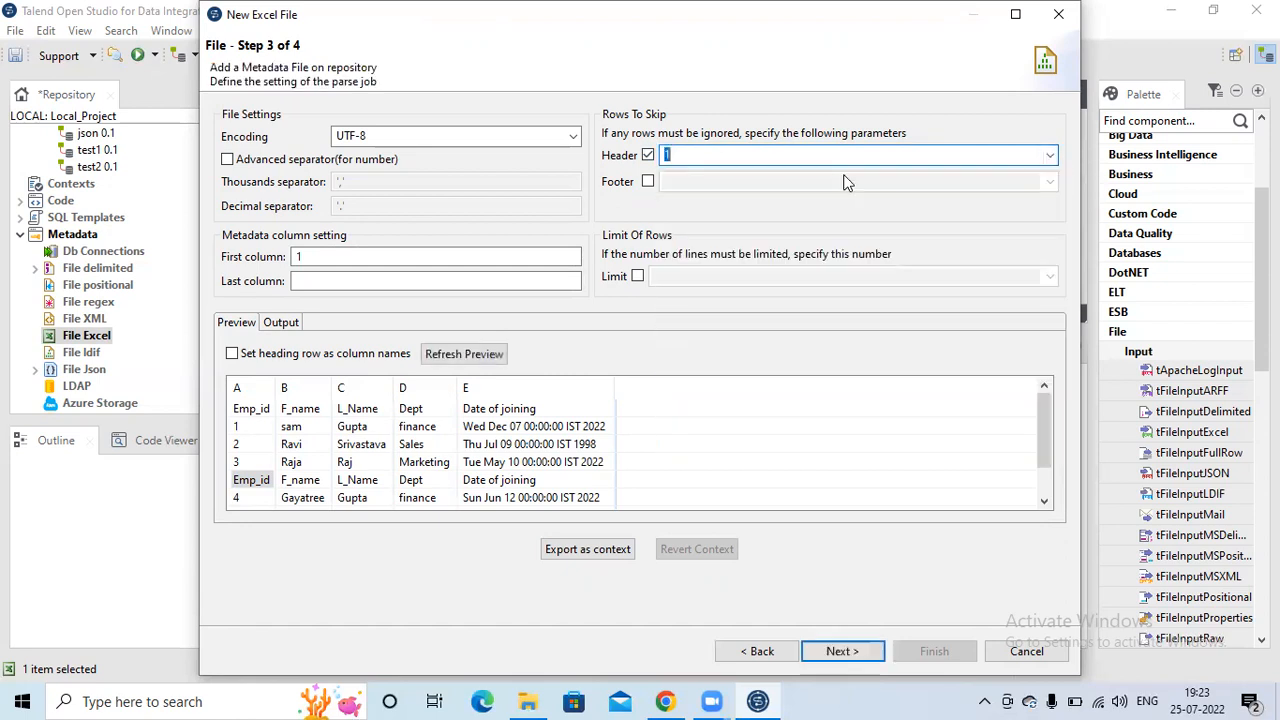
left_click(475, 355)
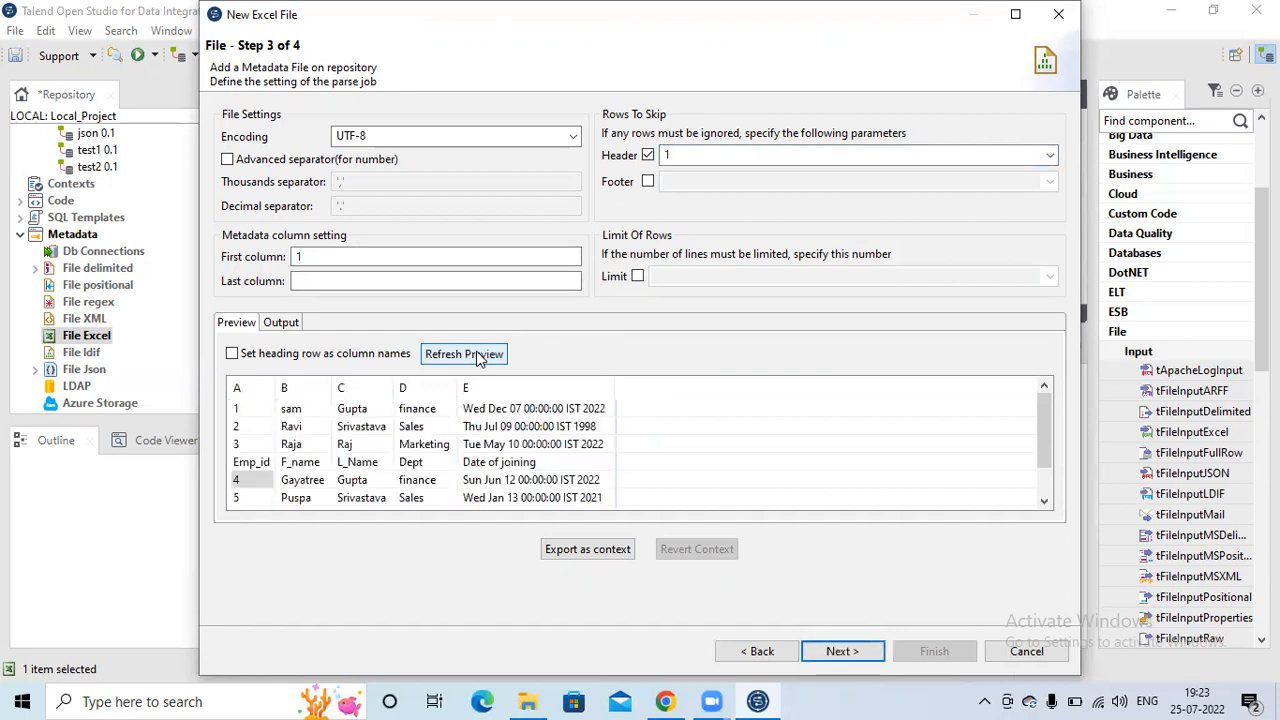
Use the heading row as column names, set the header rows to skip back to 1, and refresh the preview.
left_click(240, 412)
left_click(250, 465)
left_click(250, 408)
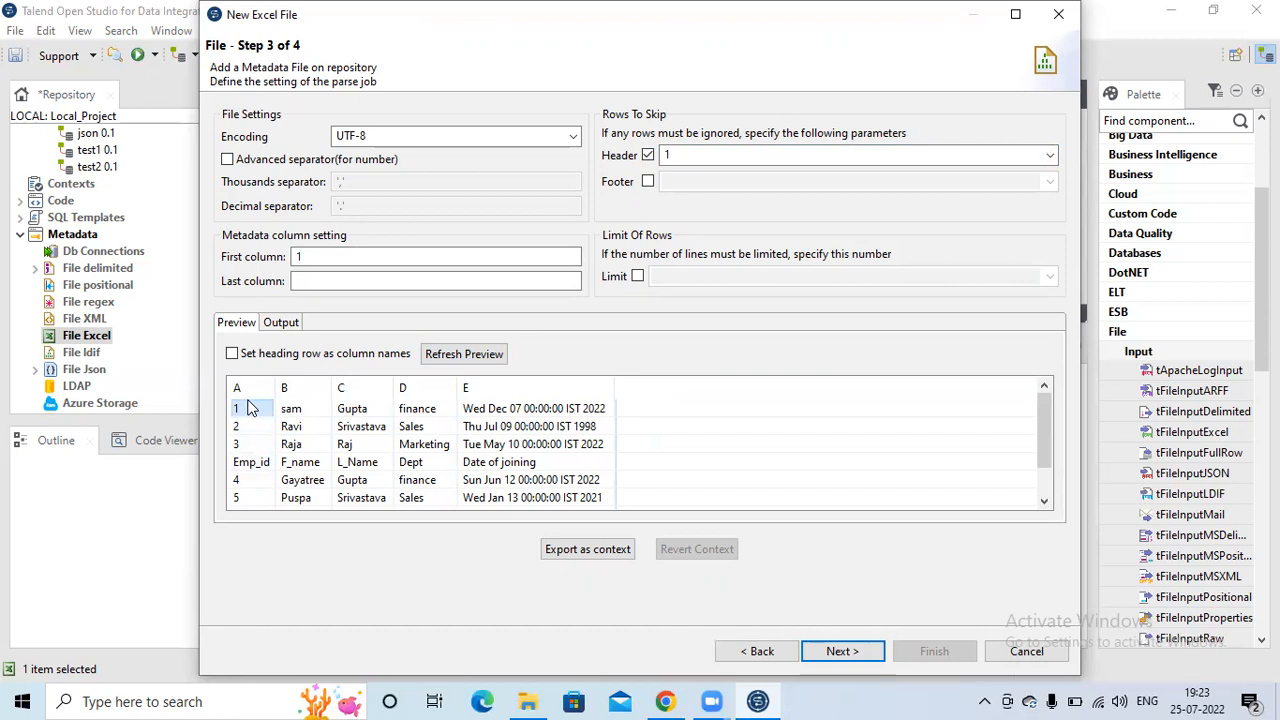
left_click(258, 466)
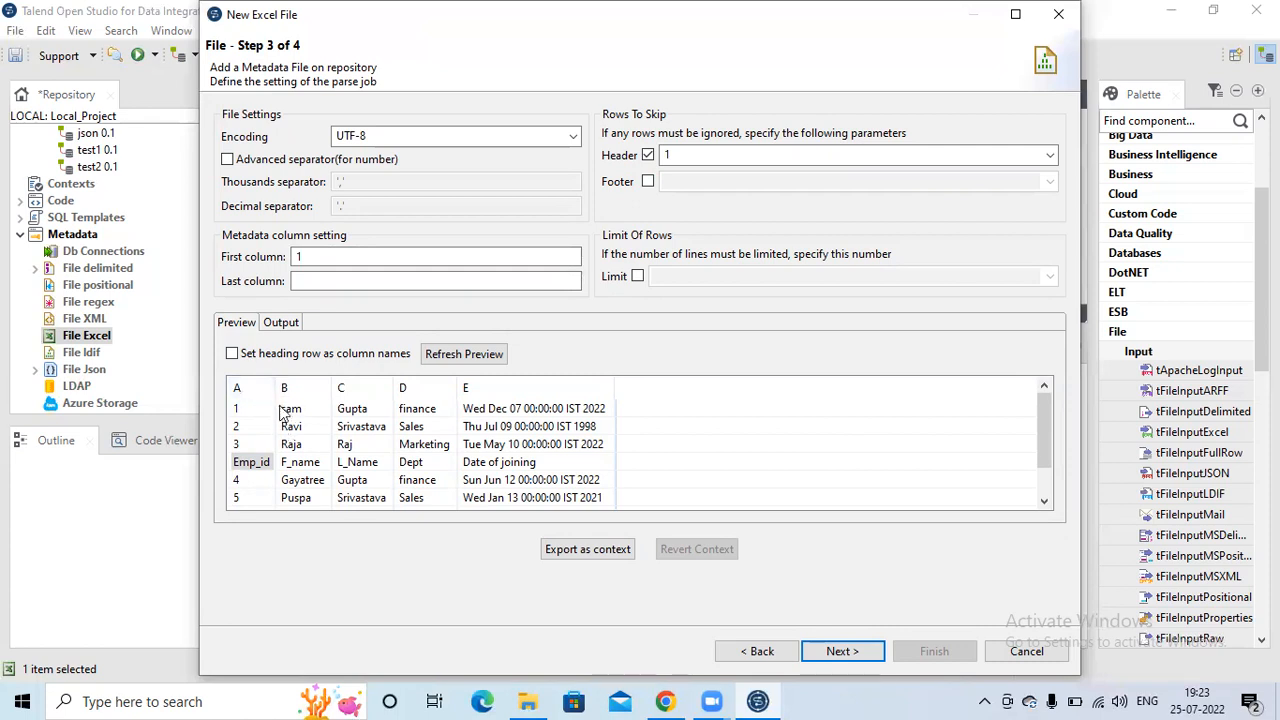
left_click(231, 354)
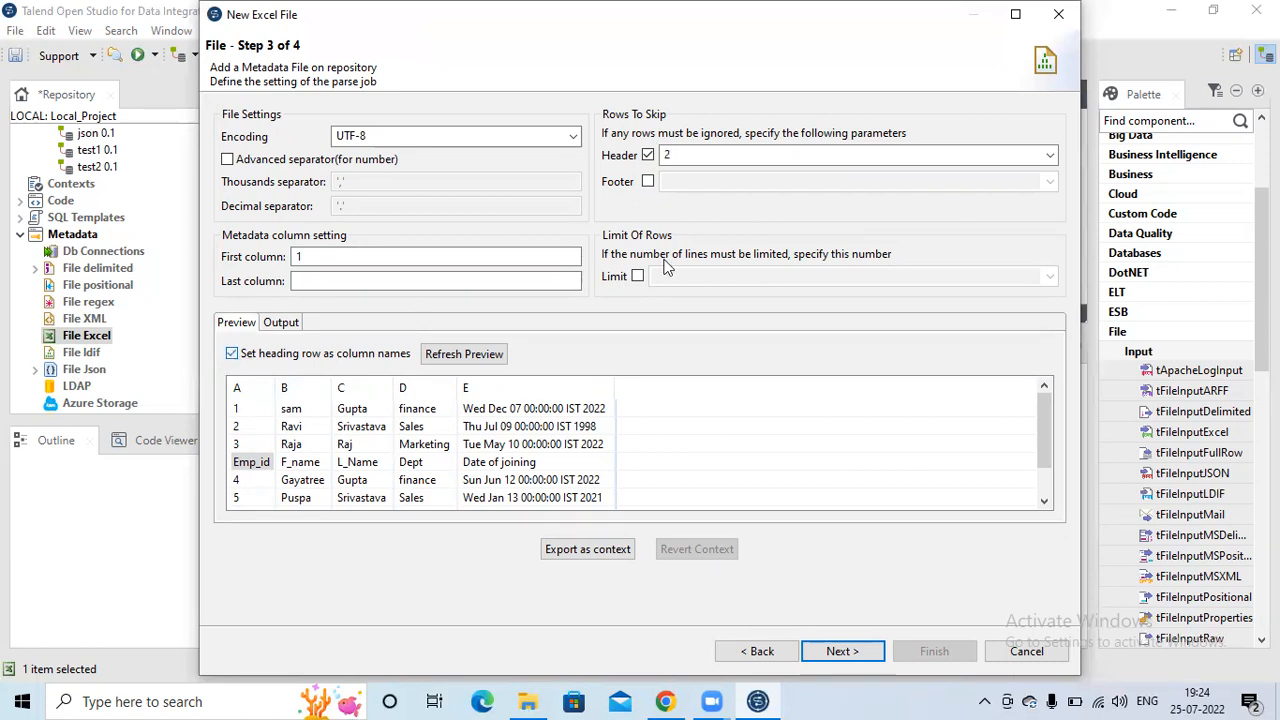
left_click(1049, 155)
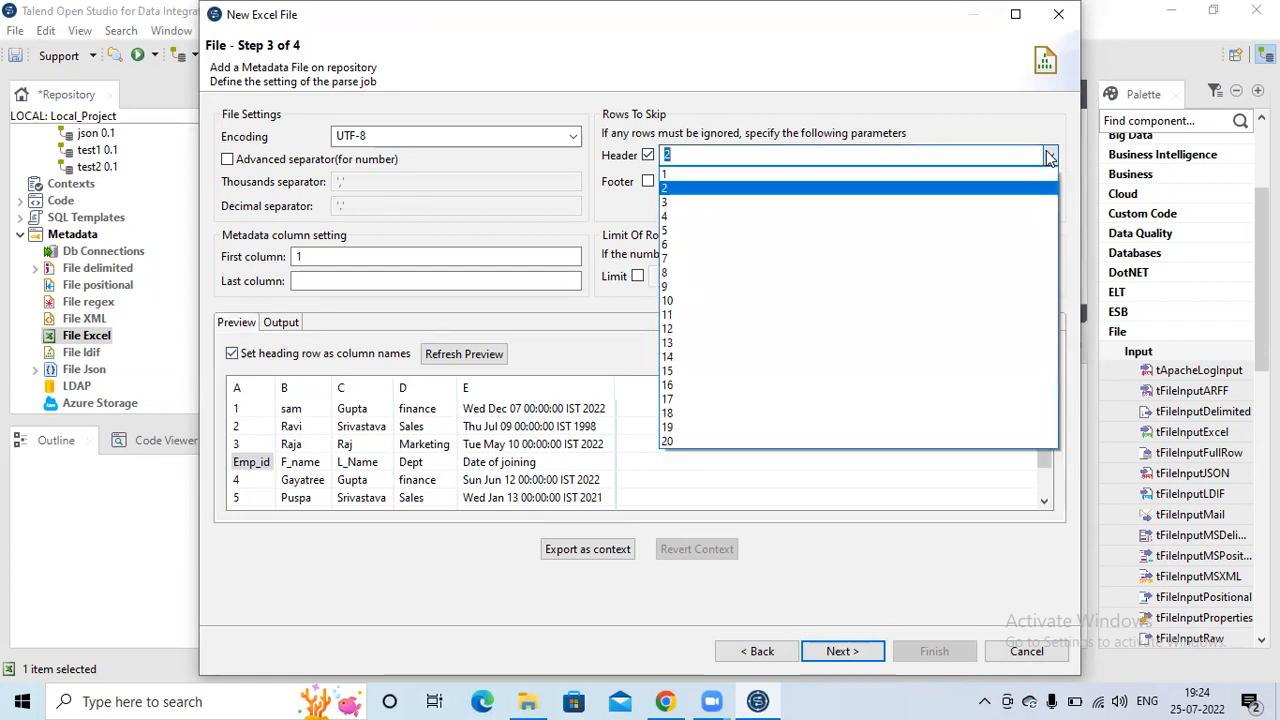
left_click(857, 175)
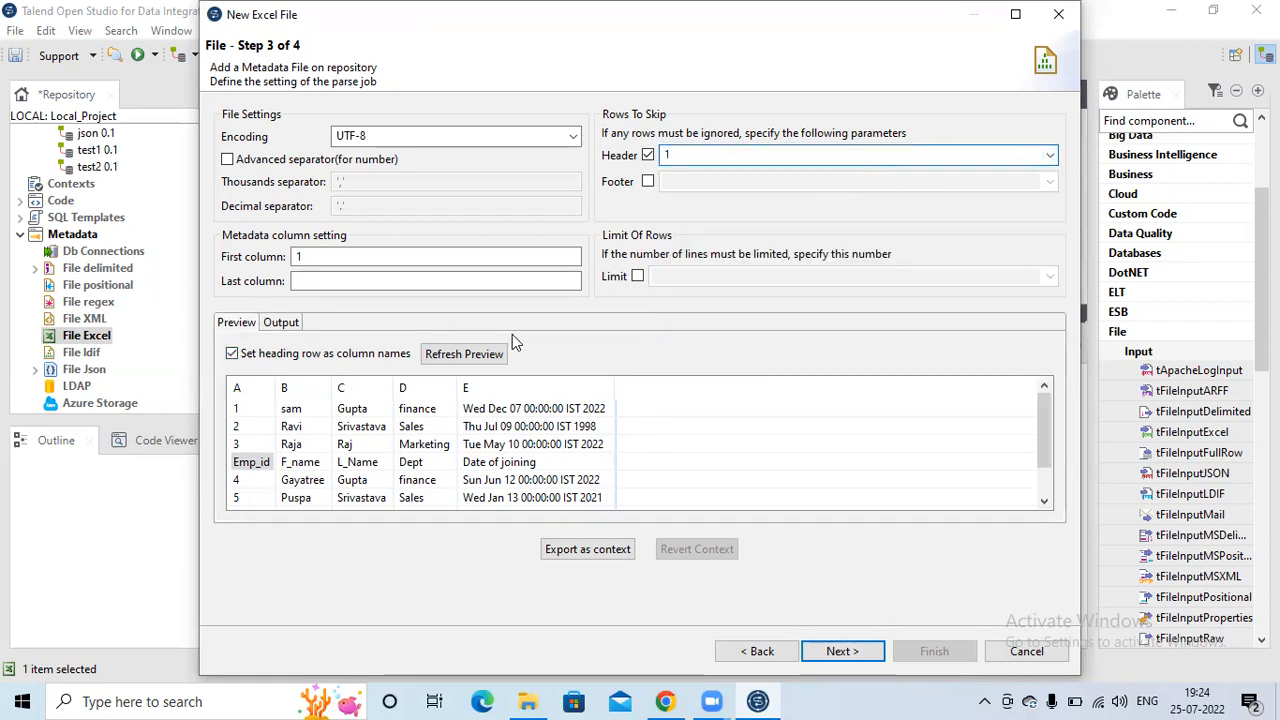
left_click(478, 356)
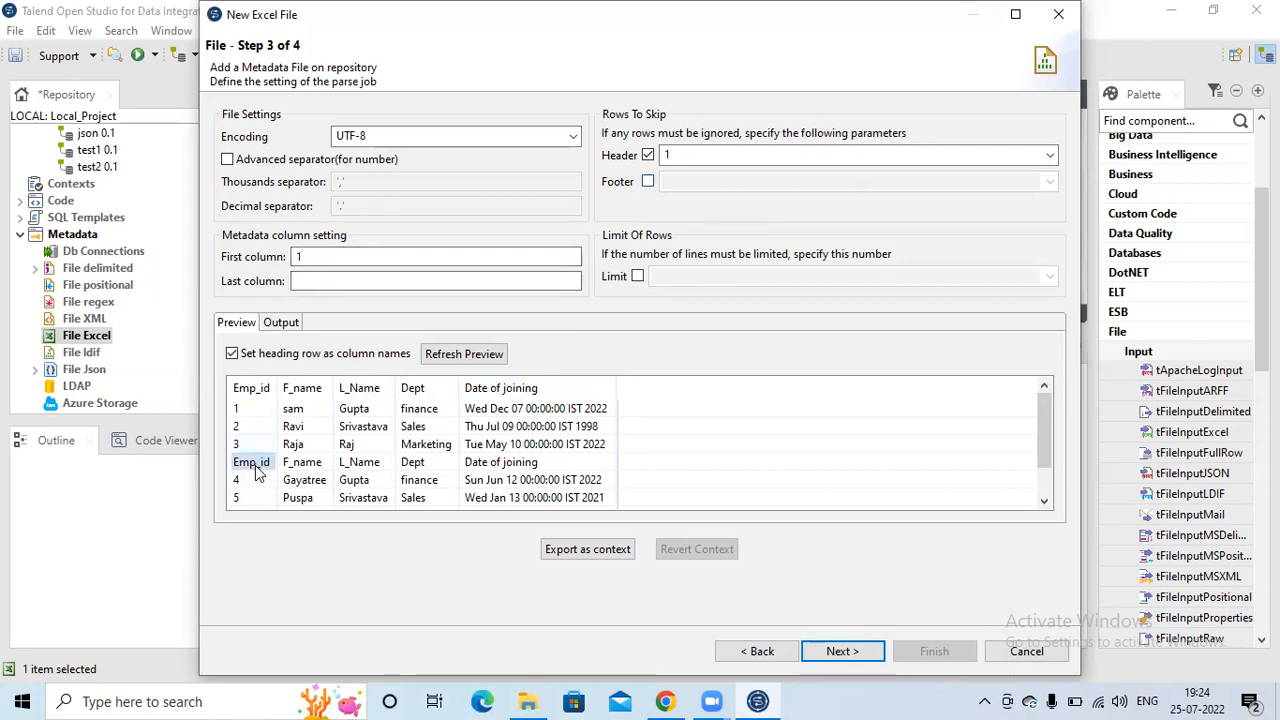
Enable footer skipping with 1 row and refresh the preview to check the last rows and the repeated heading row.
scroll(255, 472, "down", 1)
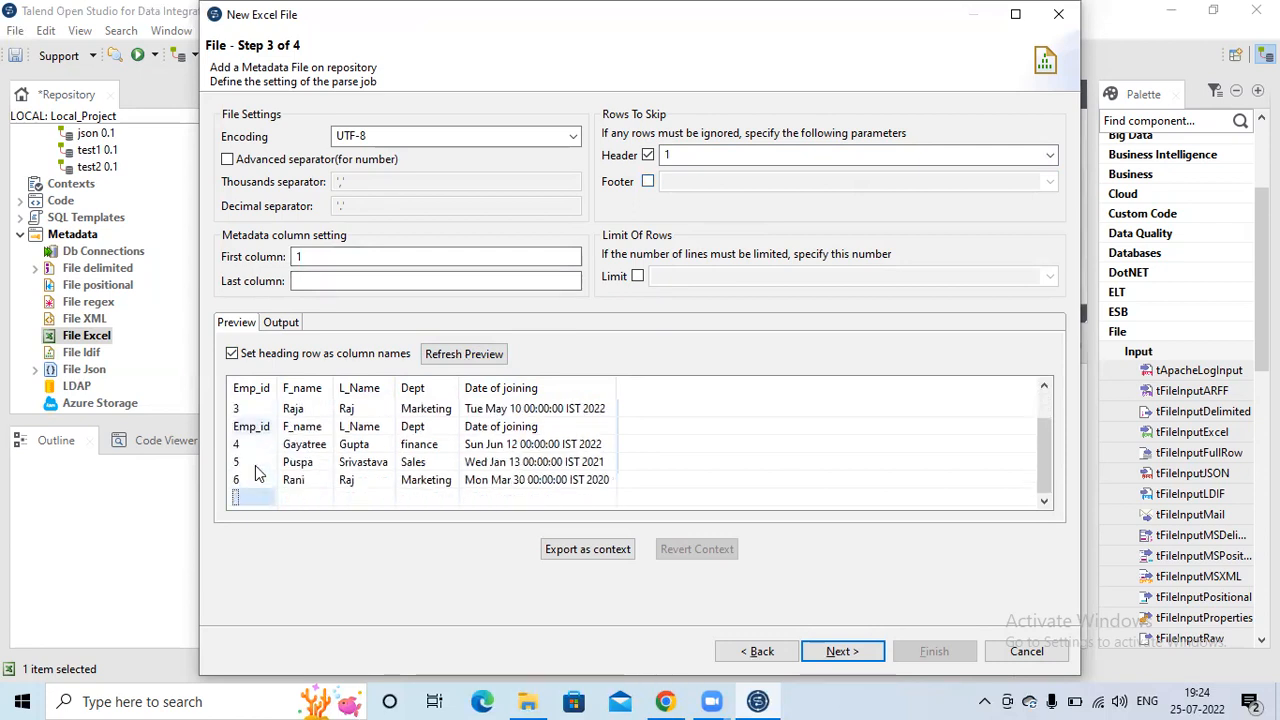
left_click(648, 181)
left_click(1050, 181)
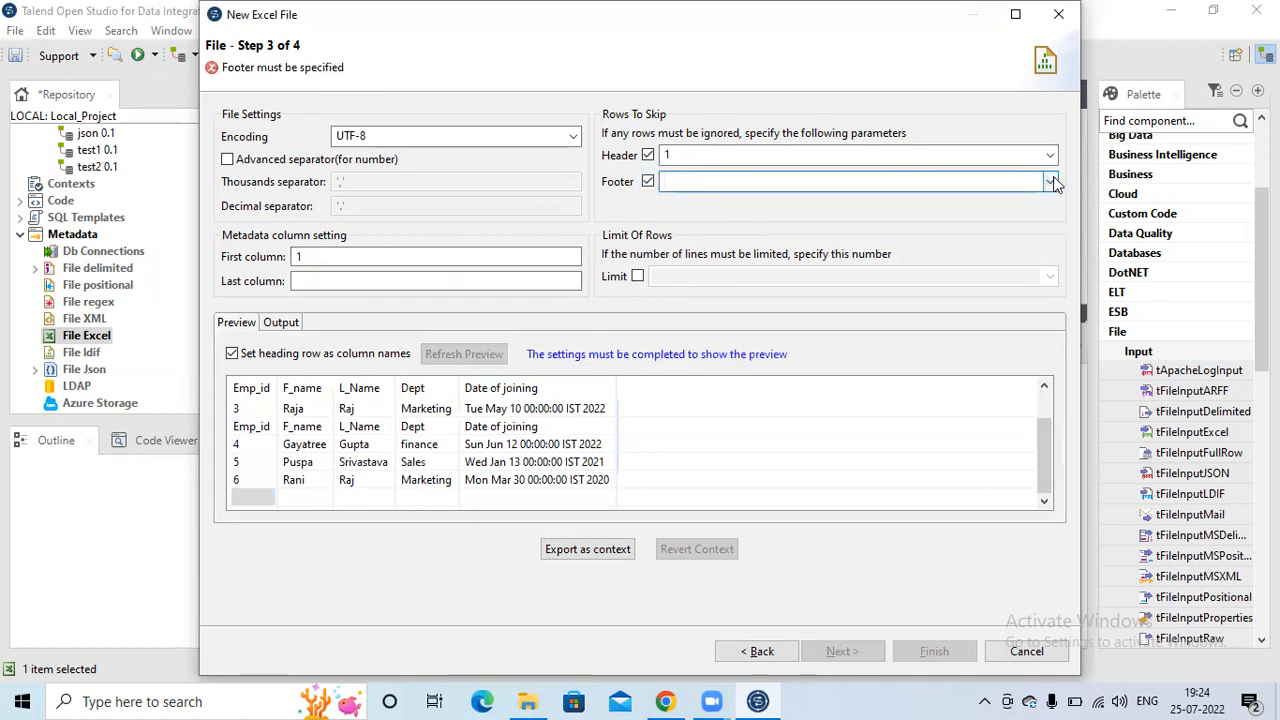
left_click(797, 209)
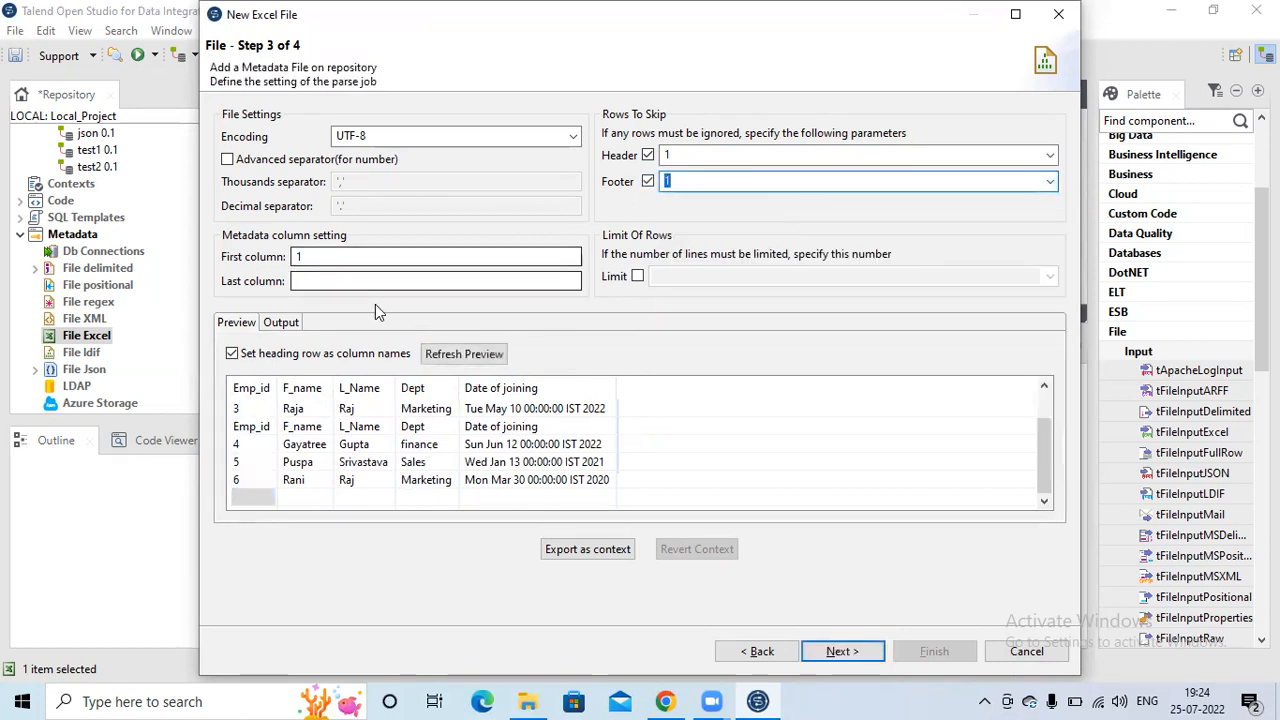
left_click(245, 412)
left_click(247, 483)
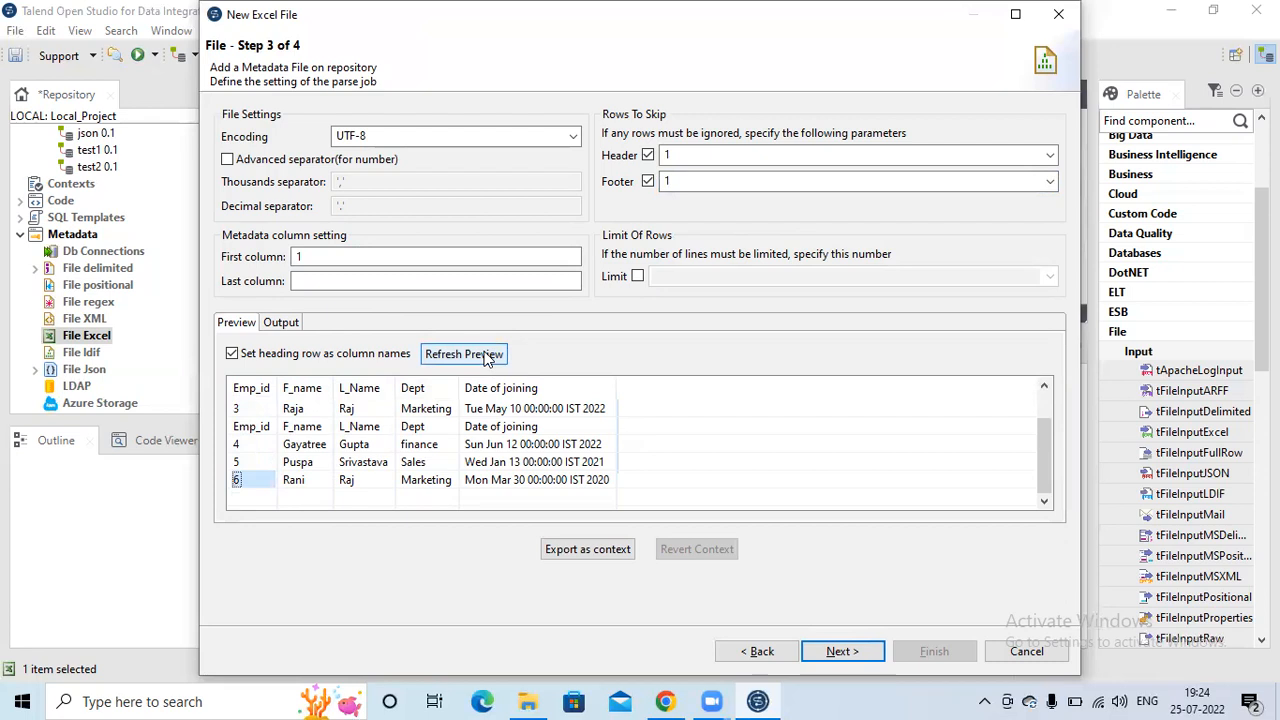
left_click(463, 354)
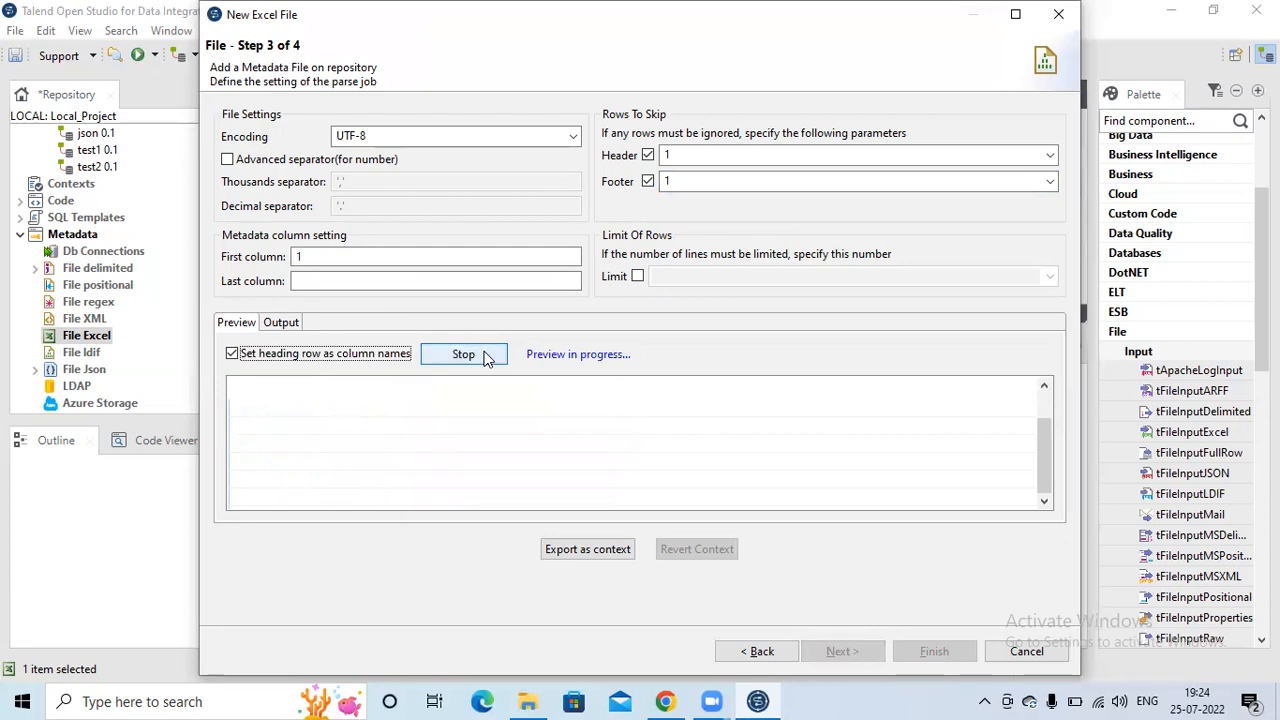
left_click(418, 449)
scroll(418, 449, "down", 2)
key("Up")
key("Up")
key("Up")
key("Up")
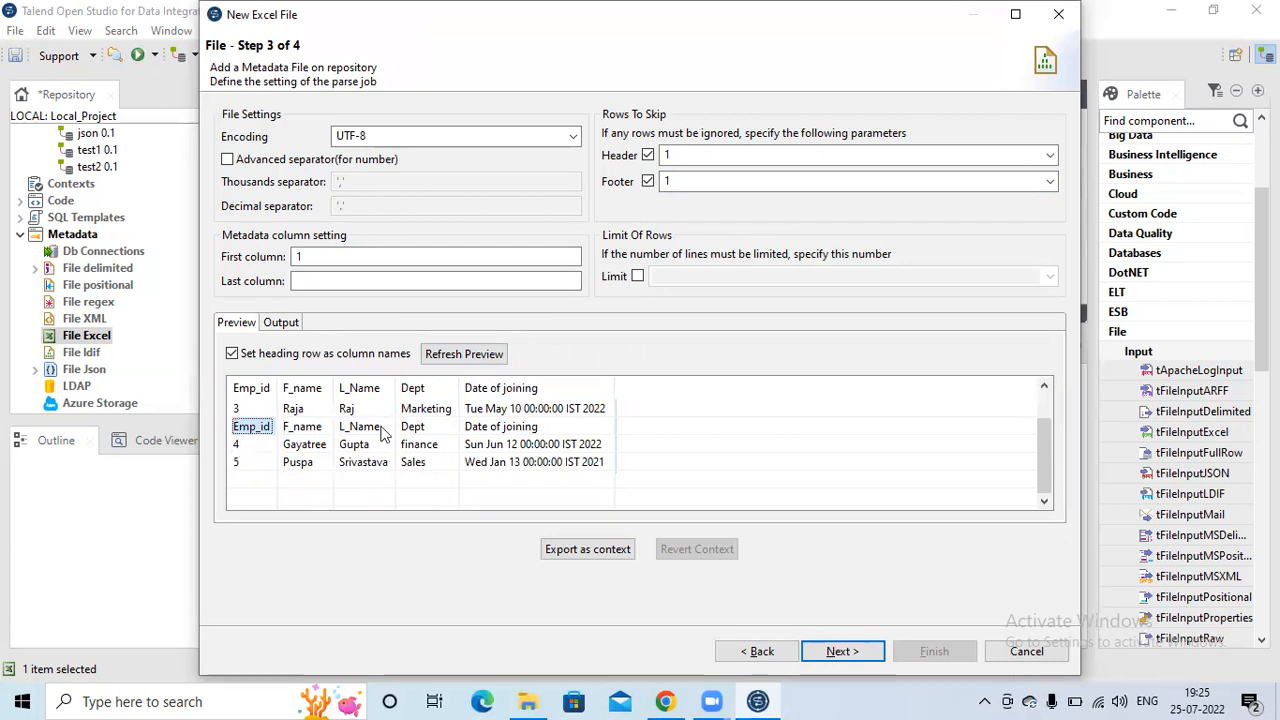
Examine the preview rows from the first record to the last with the footer row skipped.
left_click(245, 411)
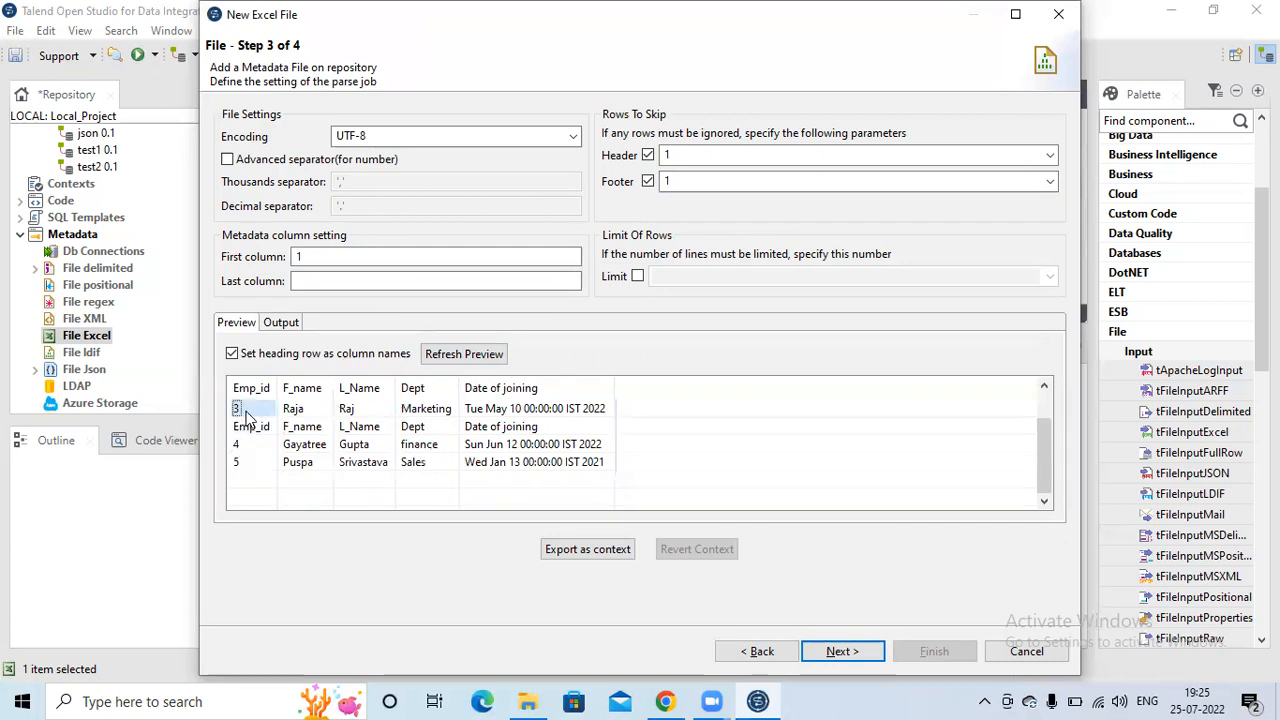
key("Down")
key("Down")
key("Down")
key("Down")
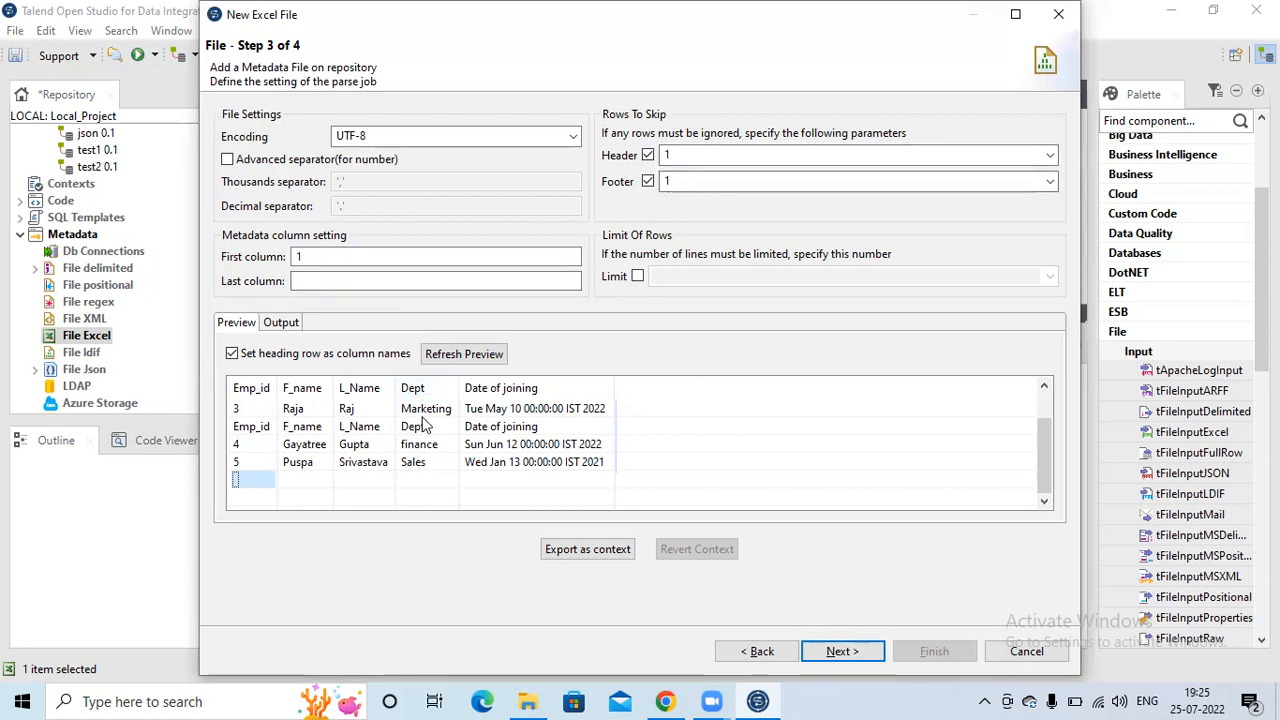
key("Up")
key("Up")
key("Up")
key("Up")
key("Up")
key("Up")
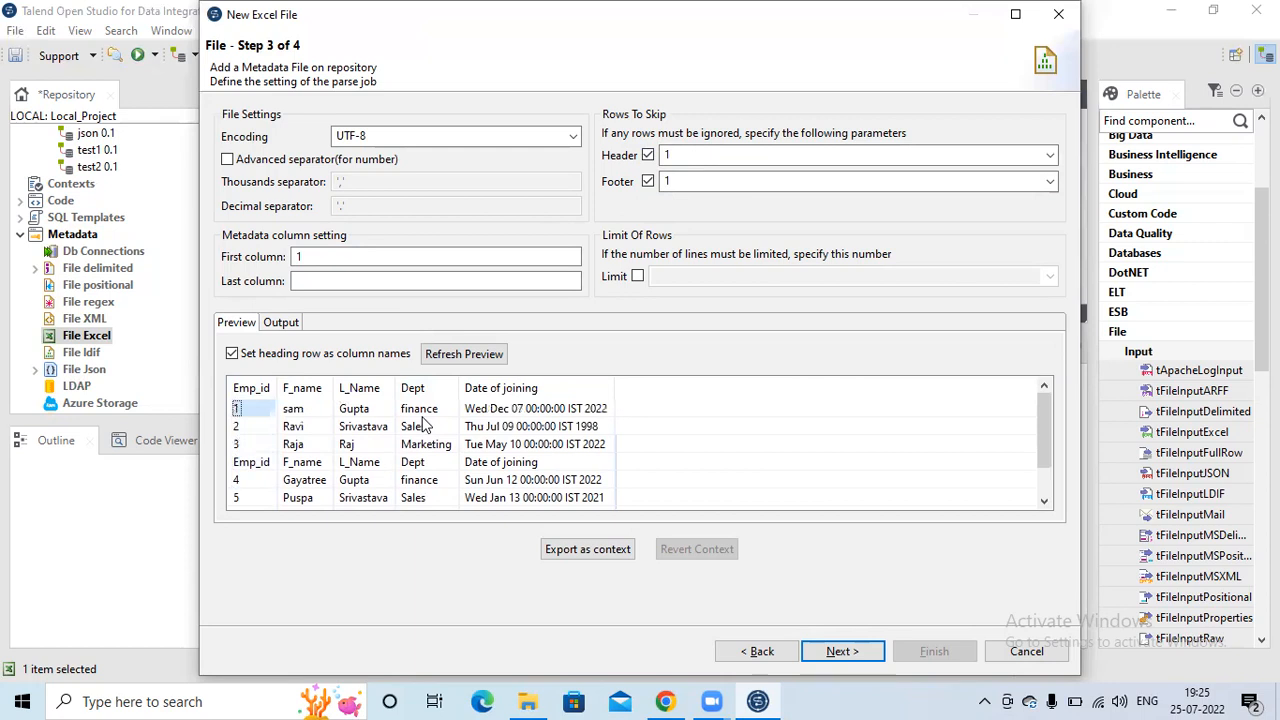
key("Down")
key("Down")
key("Down")
key("Down")
key("Down")
key("Down")
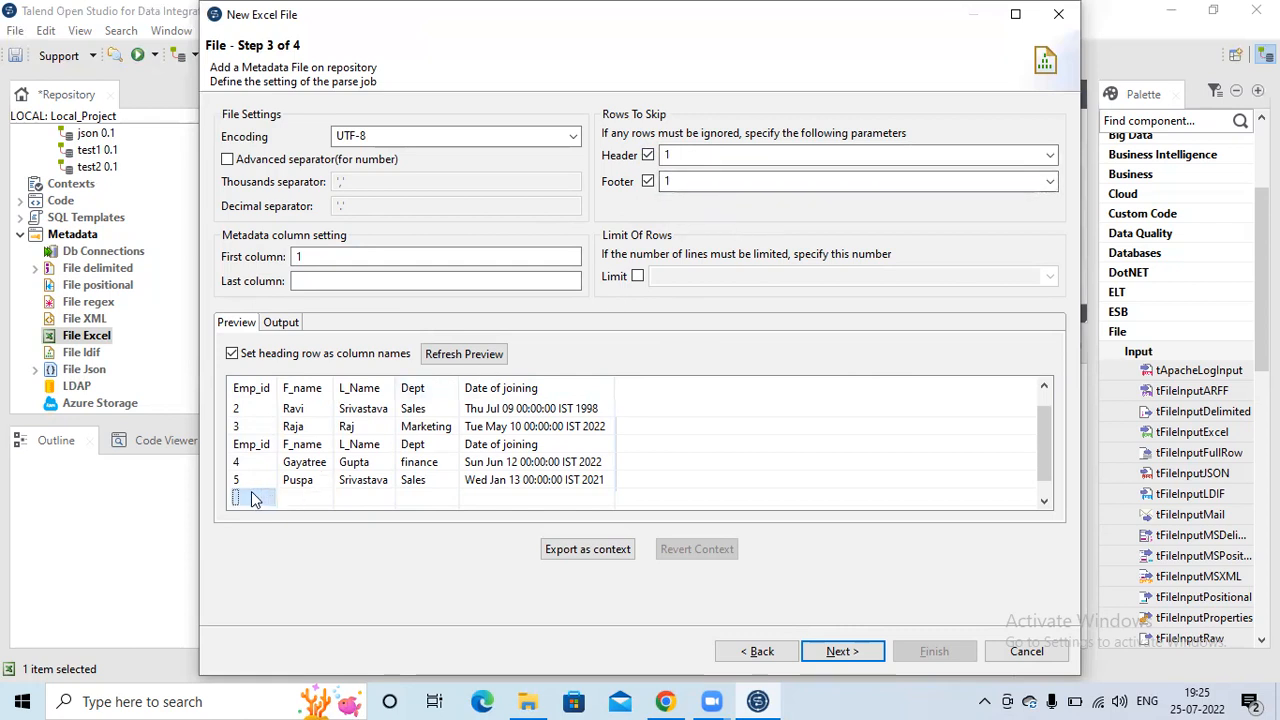
Disable footer skipping and refresh the data preview.
left_click(647, 182)
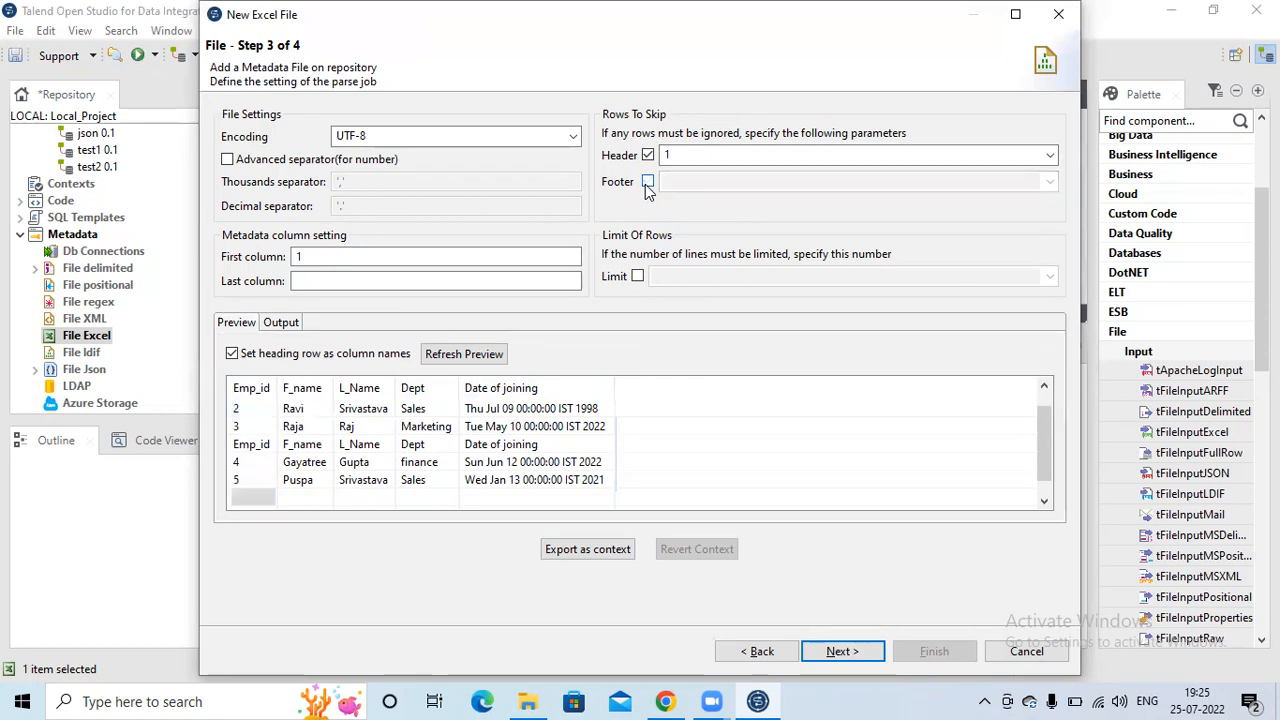
left_click(453, 356)
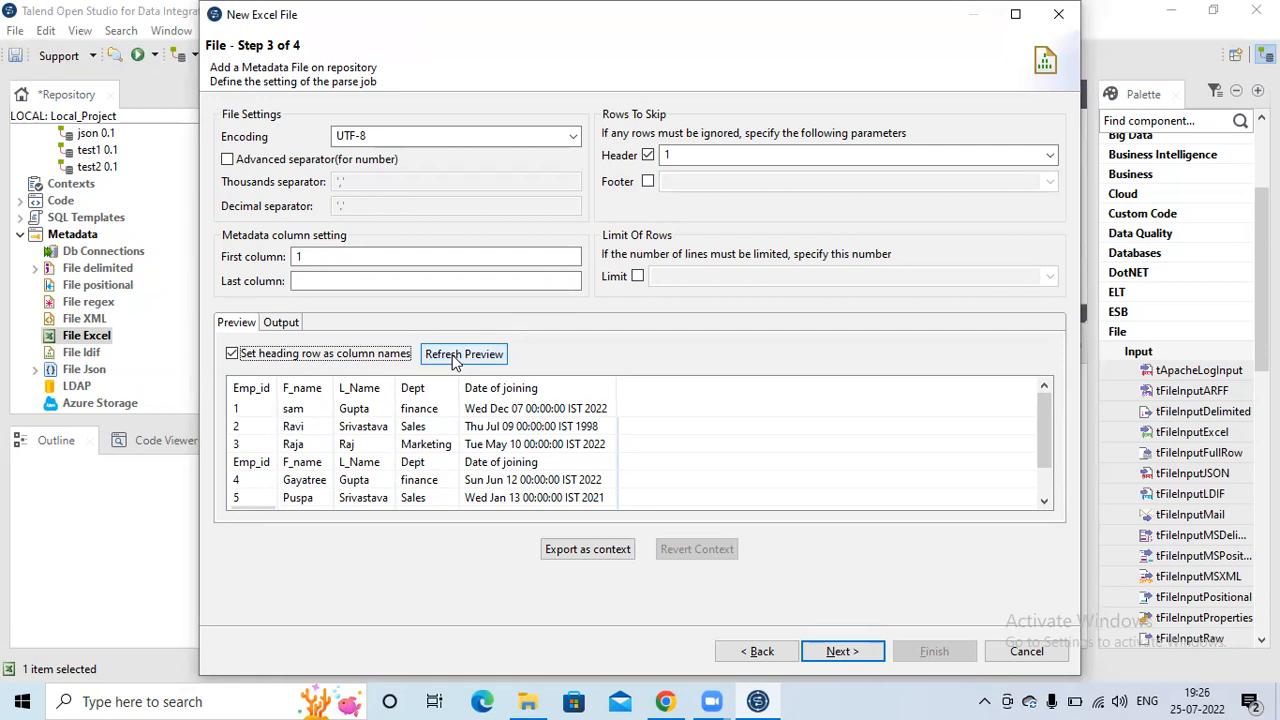
Preview the data with the row limit set to 2, and disable the limit again.
left_click(639, 277)
left_click(670, 276)
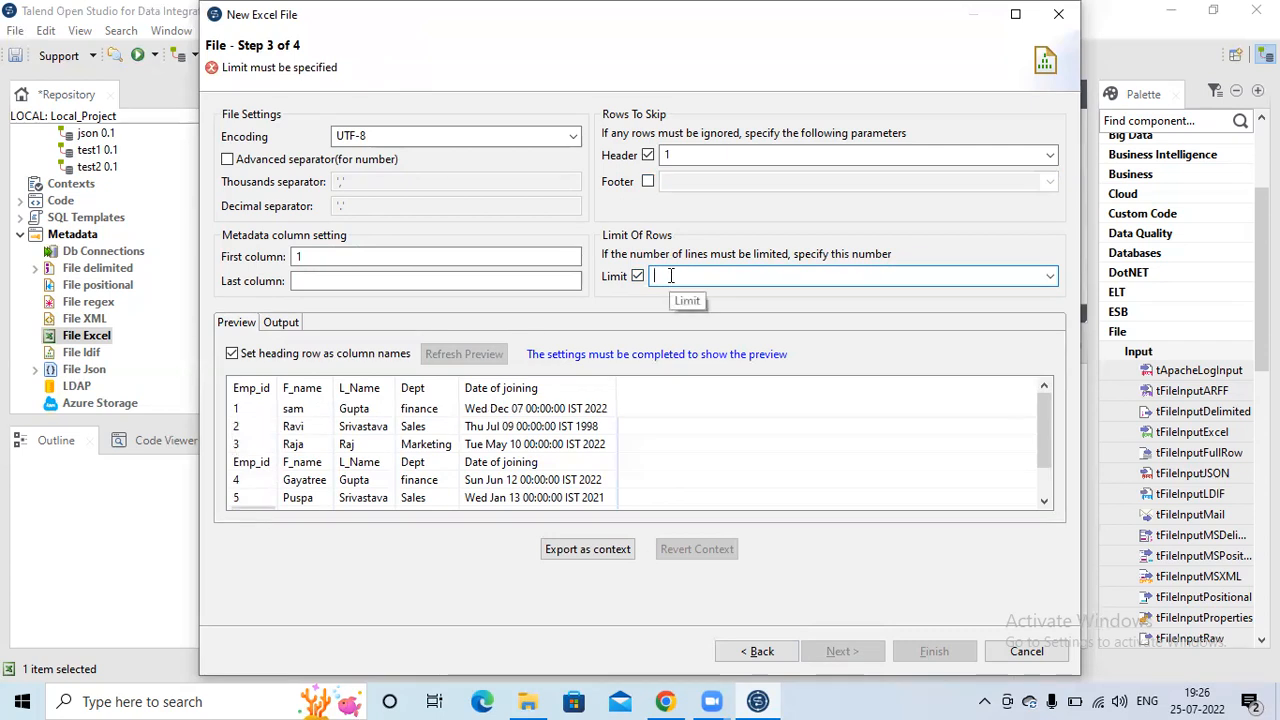
type("2")
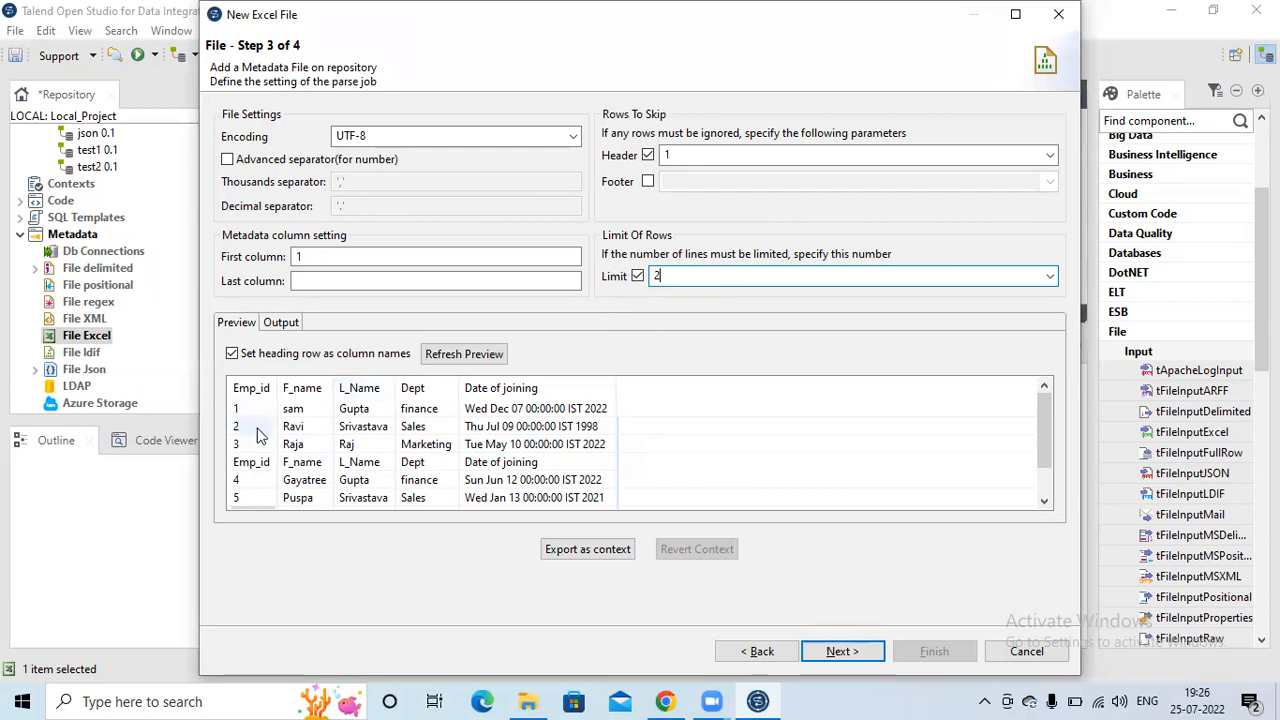
left_click(258, 466)
key("Down")
key("Down")
key("Down")
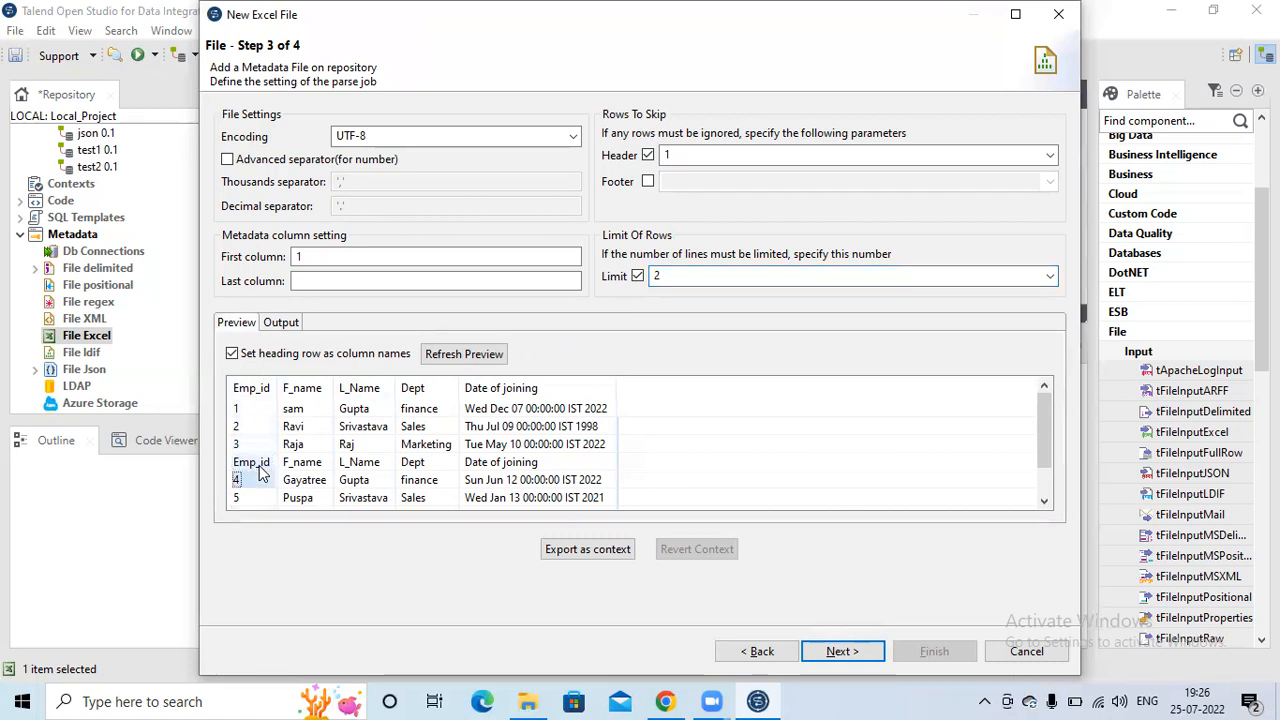
key("Up")
key("Up")
key("Up")
key("Up")
key("Up")
key("Up")
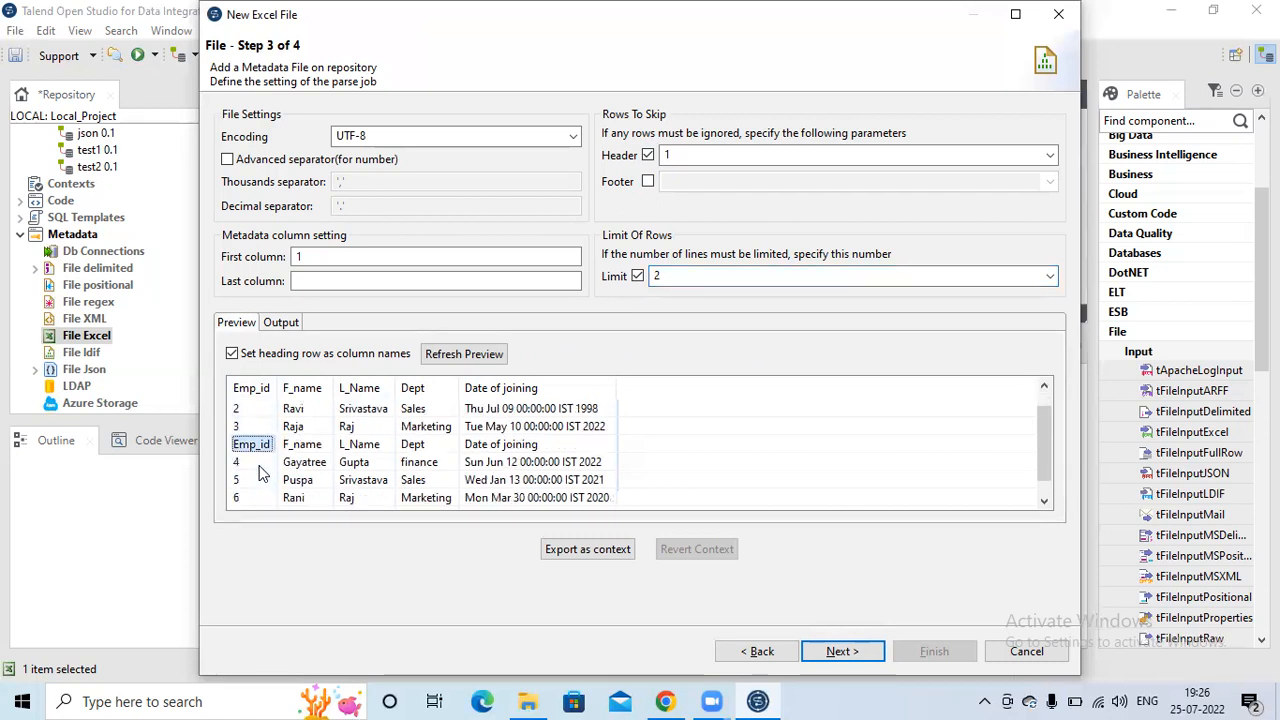
left_click(466, 358)
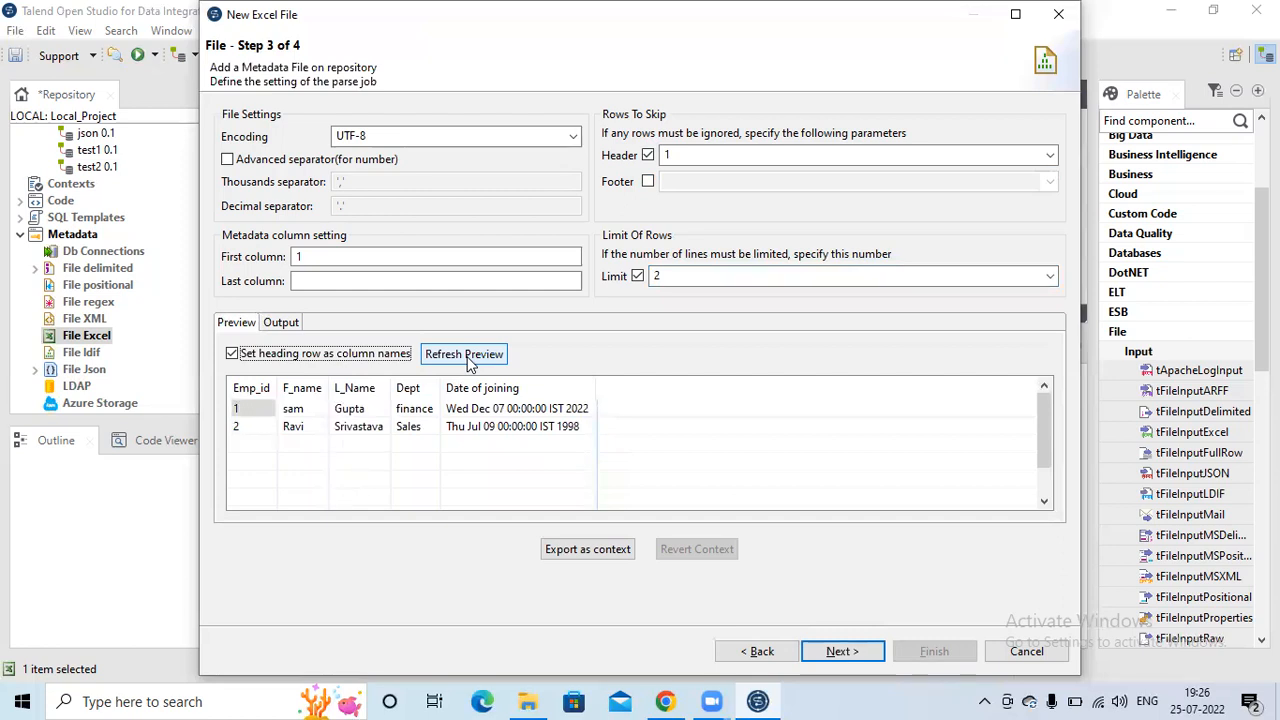
left_click(638, 278)
Switch to the workbook in Excel Online and check the column order on Sheet1 from Emp_id to Date of joining.
left_click(340, 286)
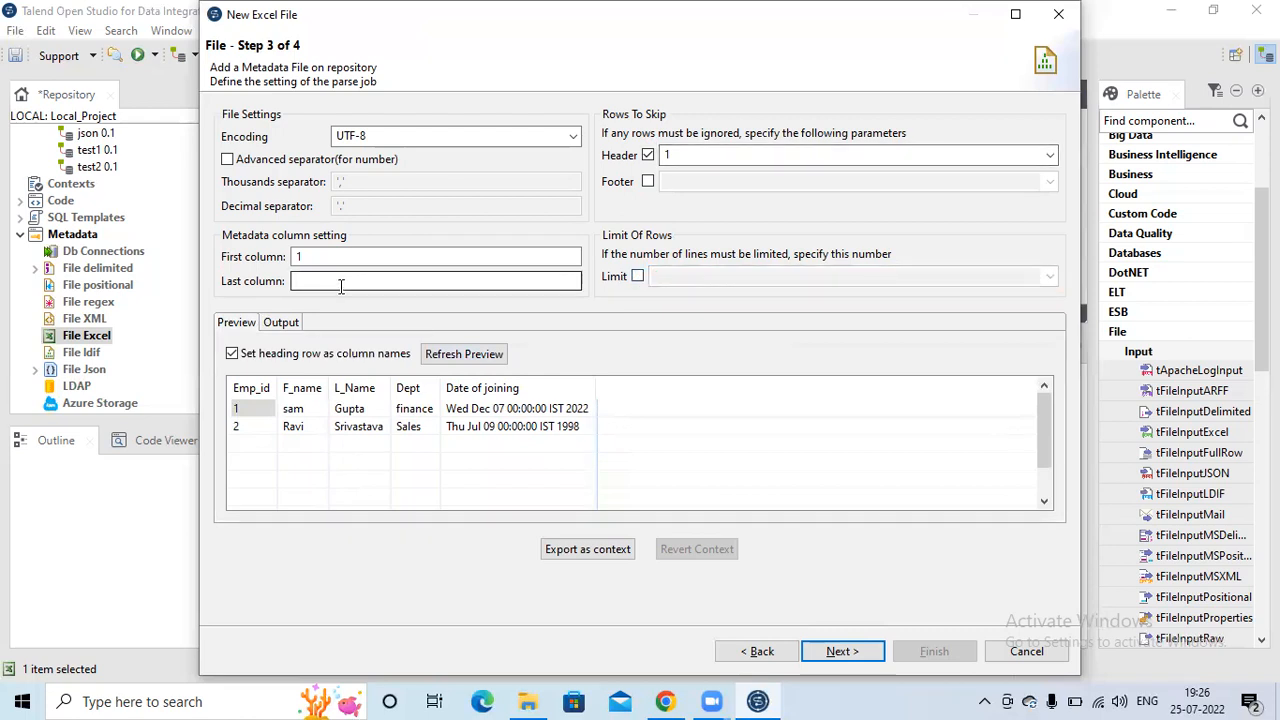
left_click(294, 257)
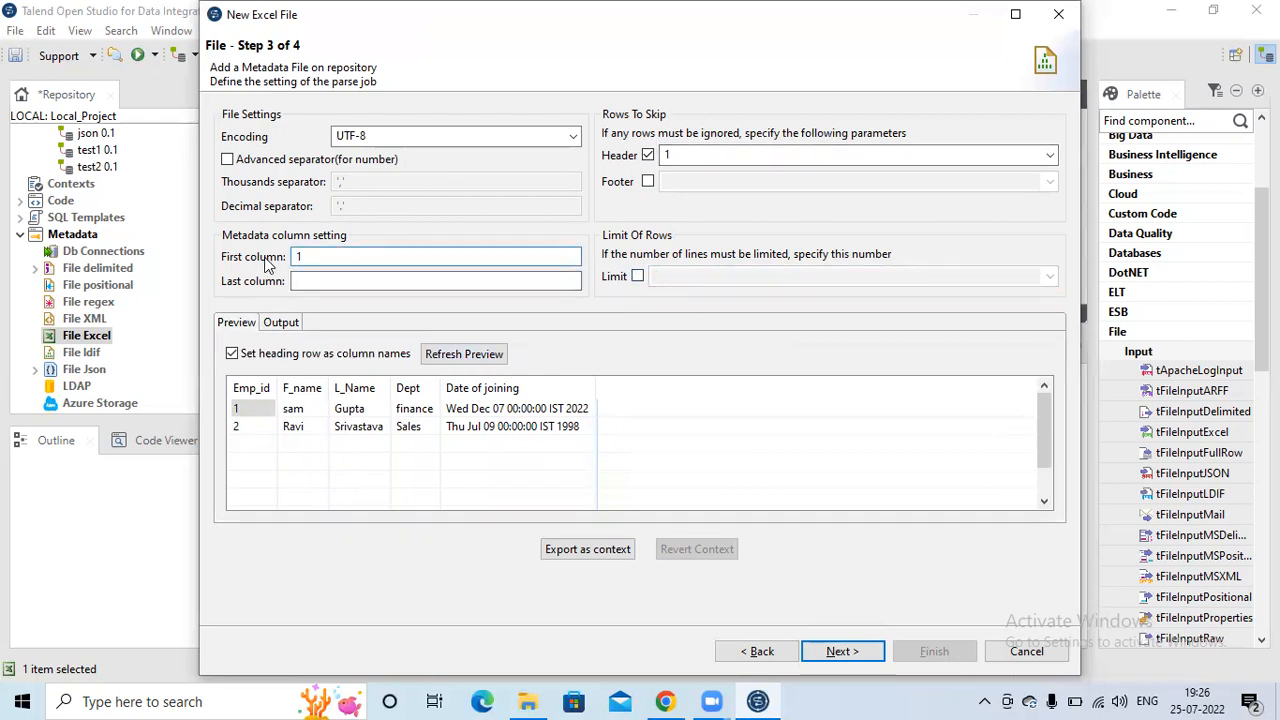
left_click(302, 282)
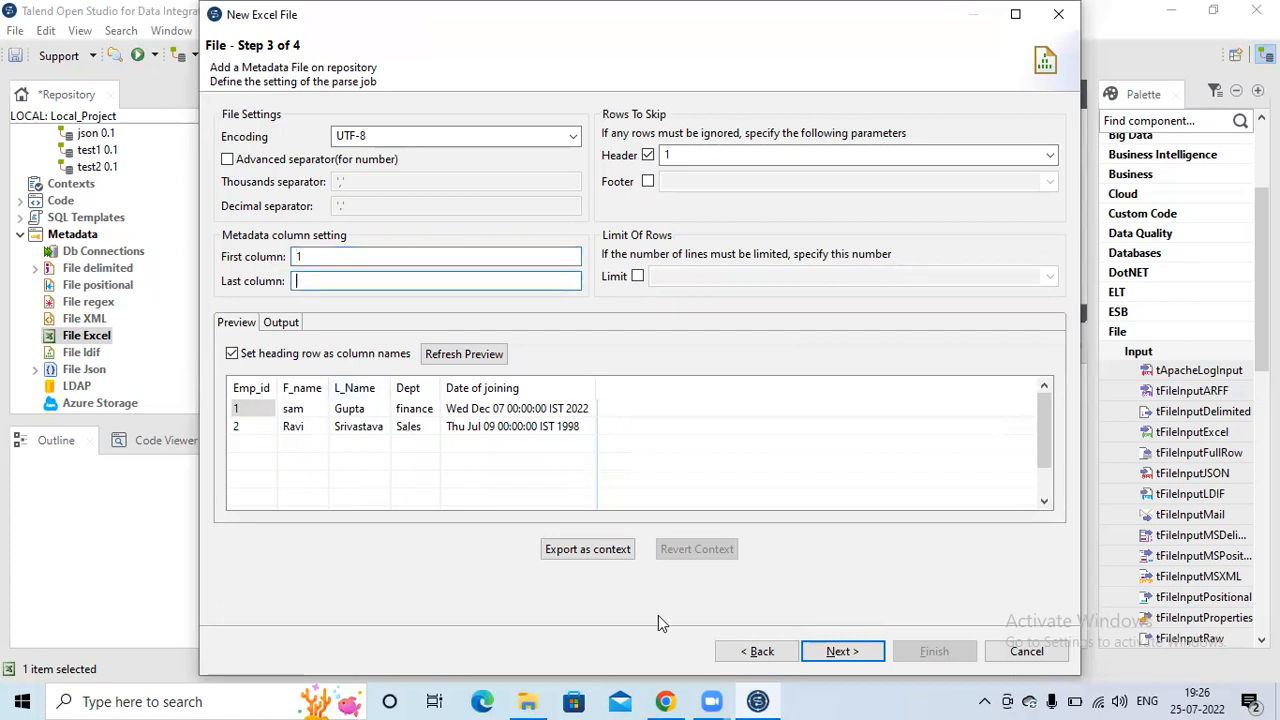
left_click(666, 701)
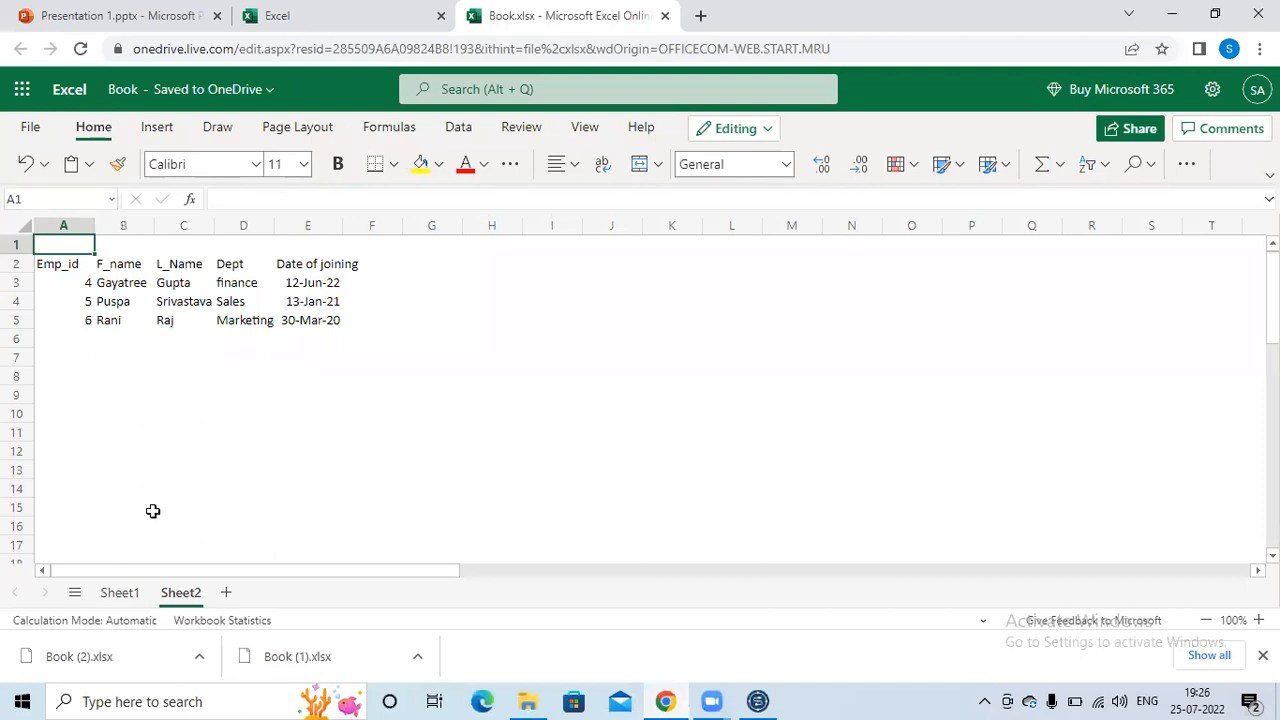
left_click(124, 592)
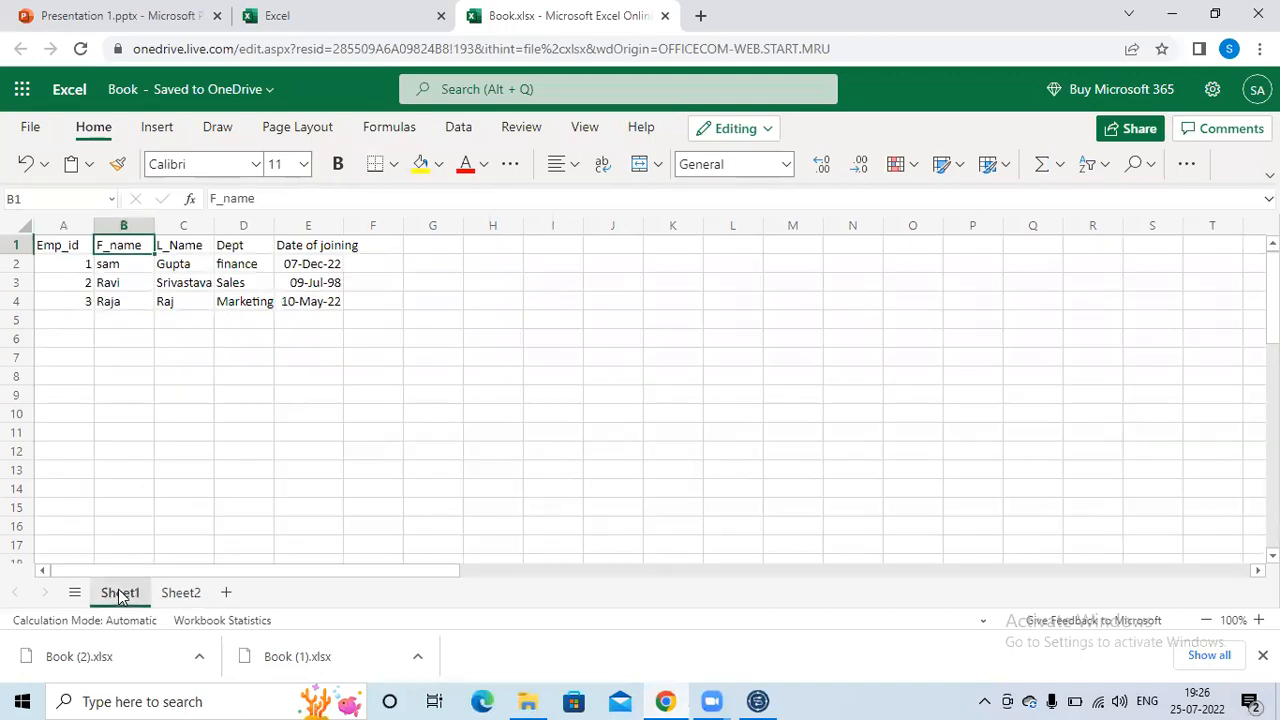
left_click(47, 245)
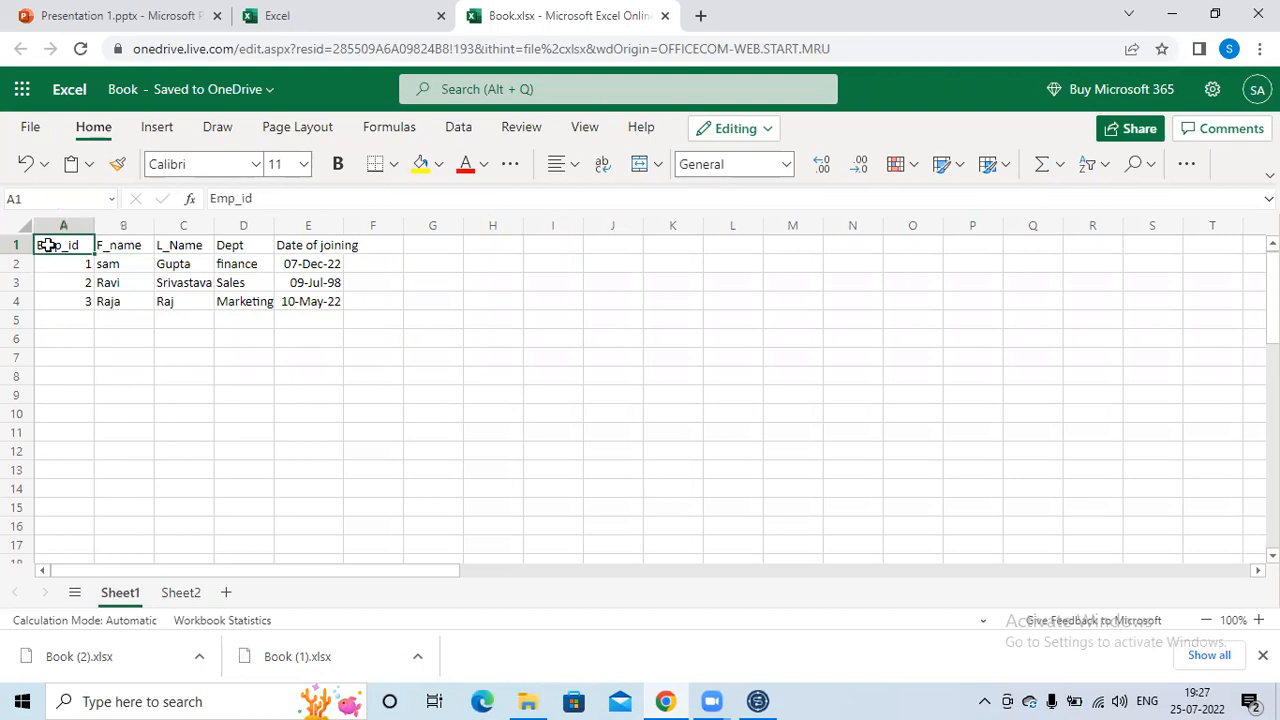
left_click(136, 243)
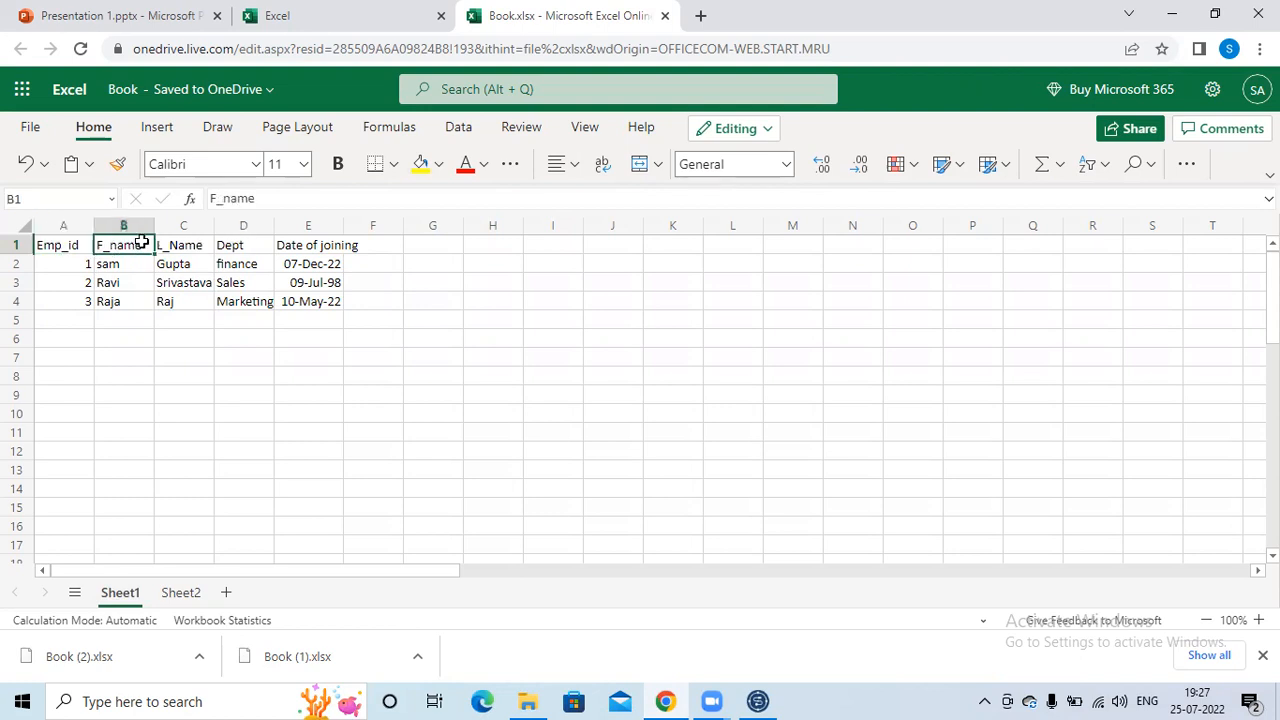
left_click(297, 245)
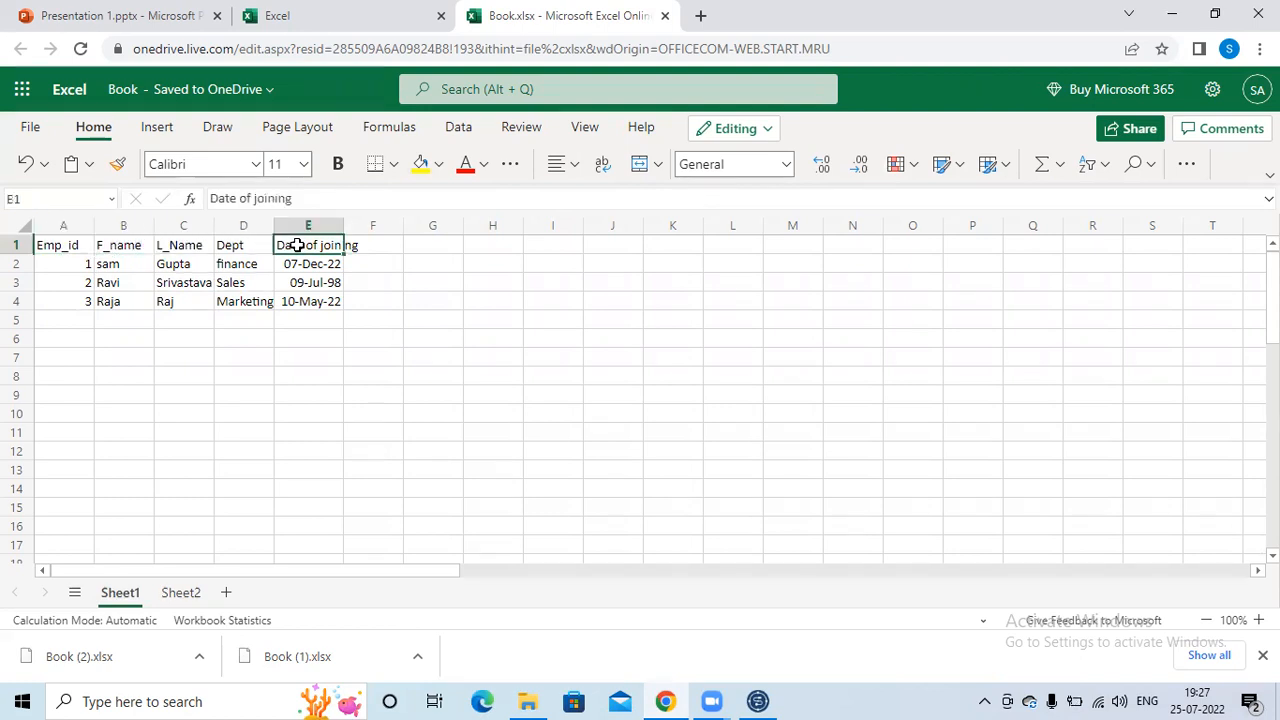
Return to Talend, set the first column to 2, check column B in the workbook, and refresh the preview.
left_click(760, 701)
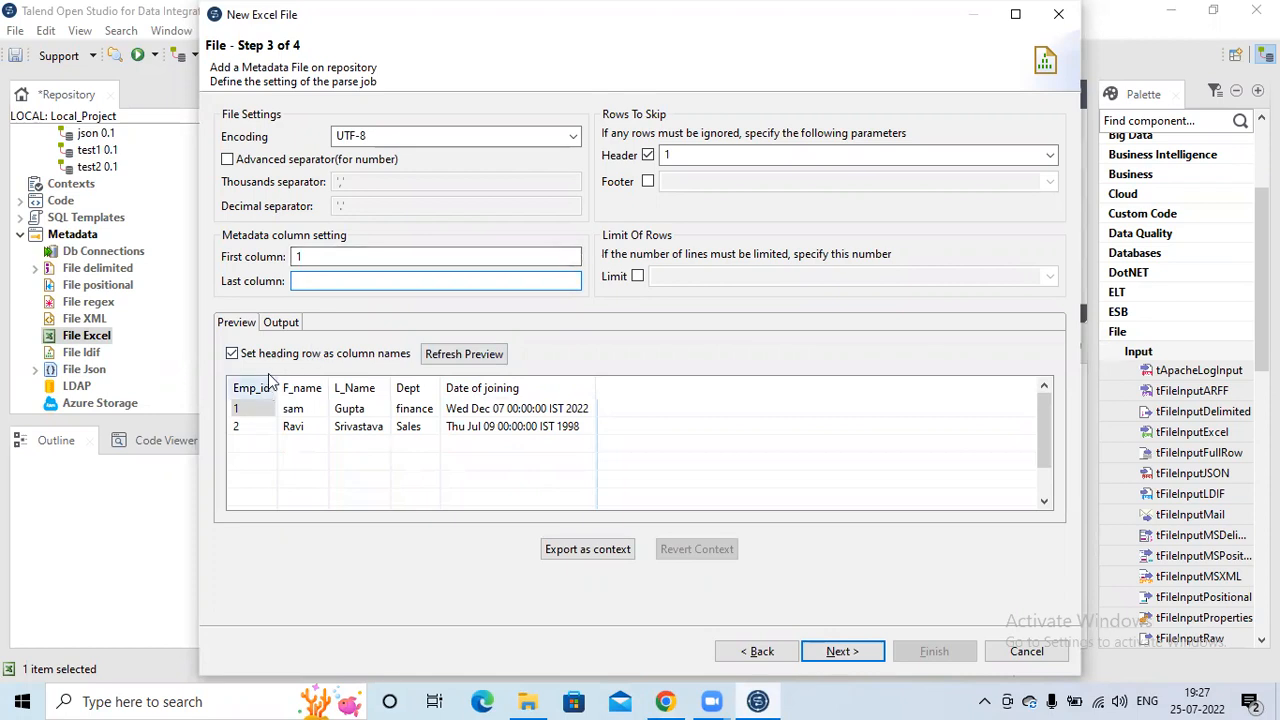
left_click(318, 256)
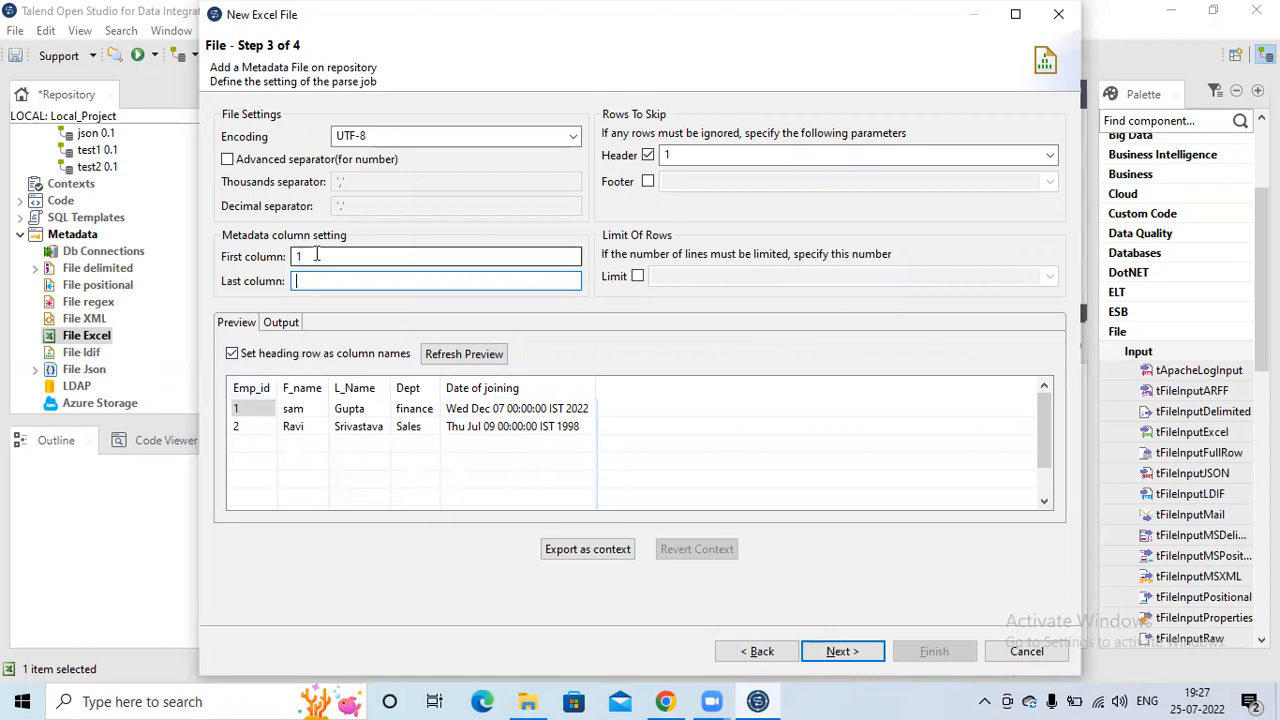
key("BackSpace")
type("2")
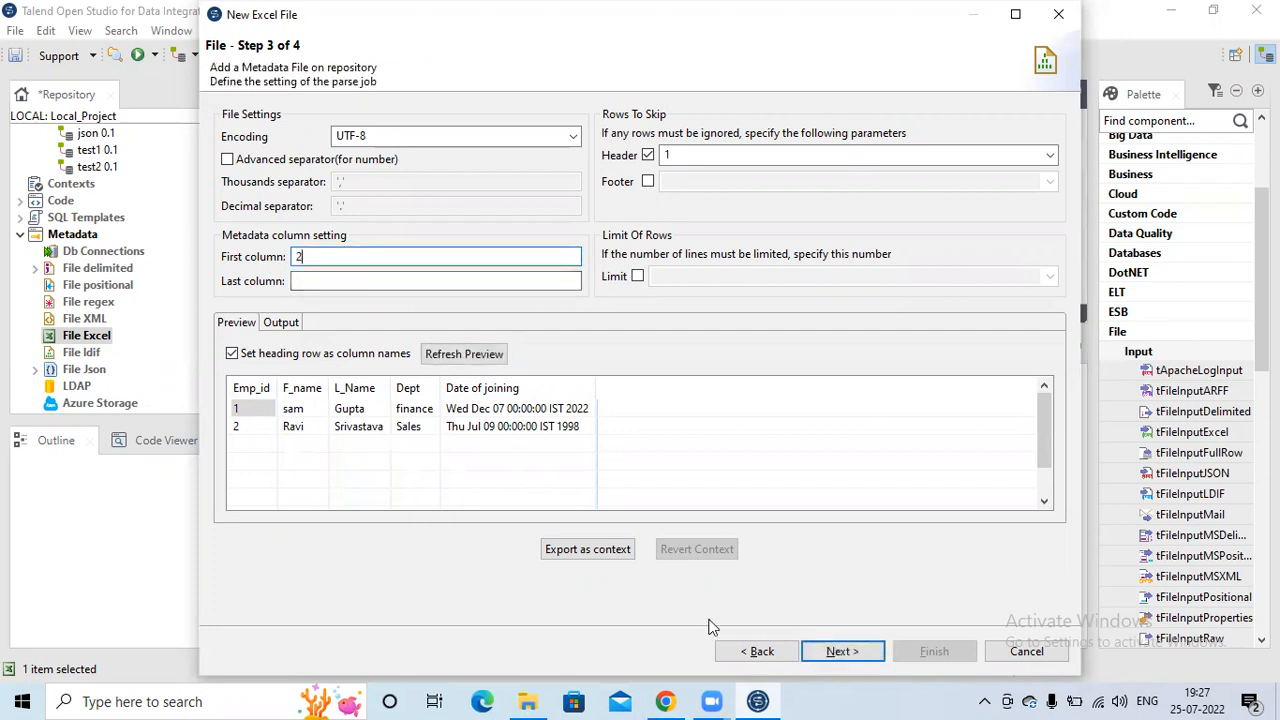
left_click(668, 700)
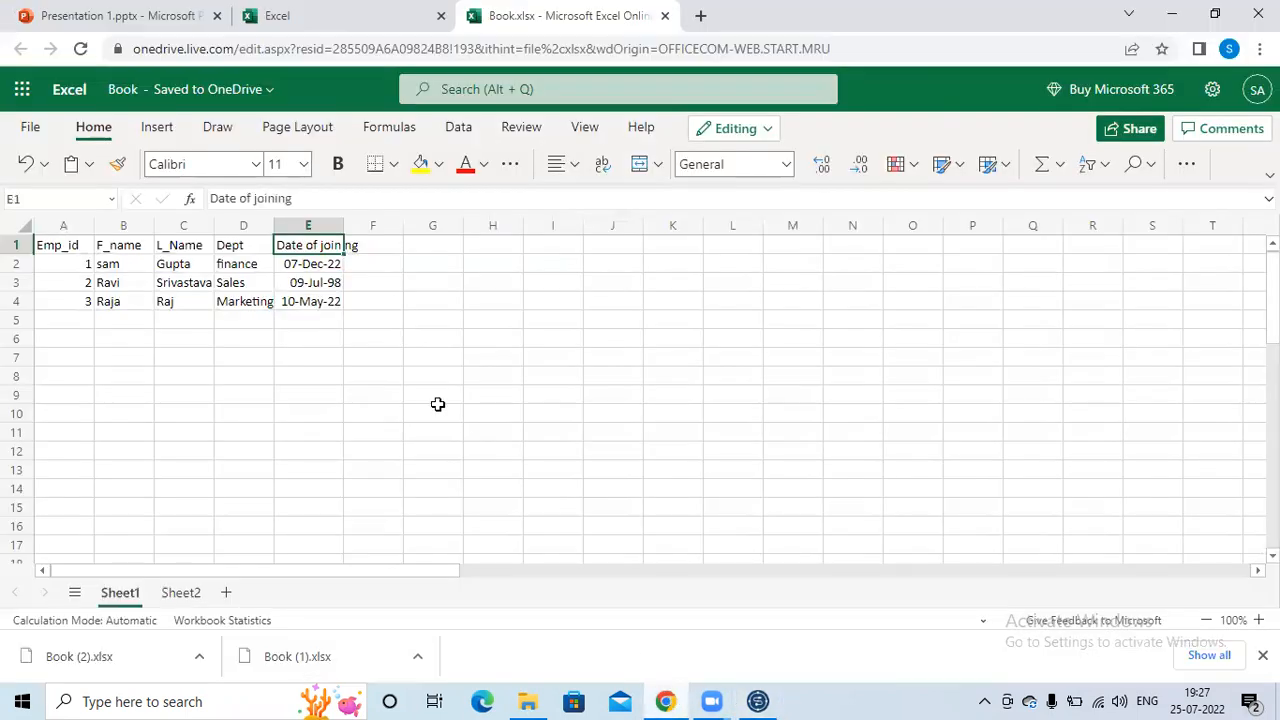
left_click(125, 226)
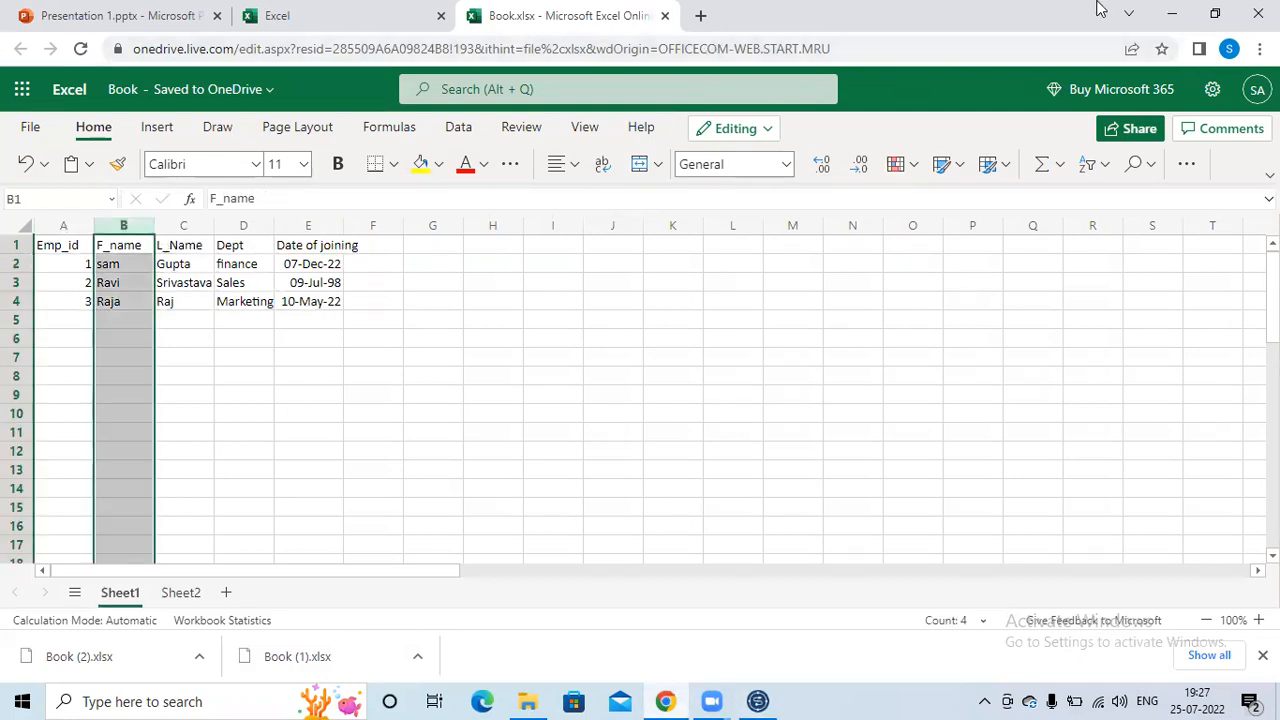
left_click(1173, 13)
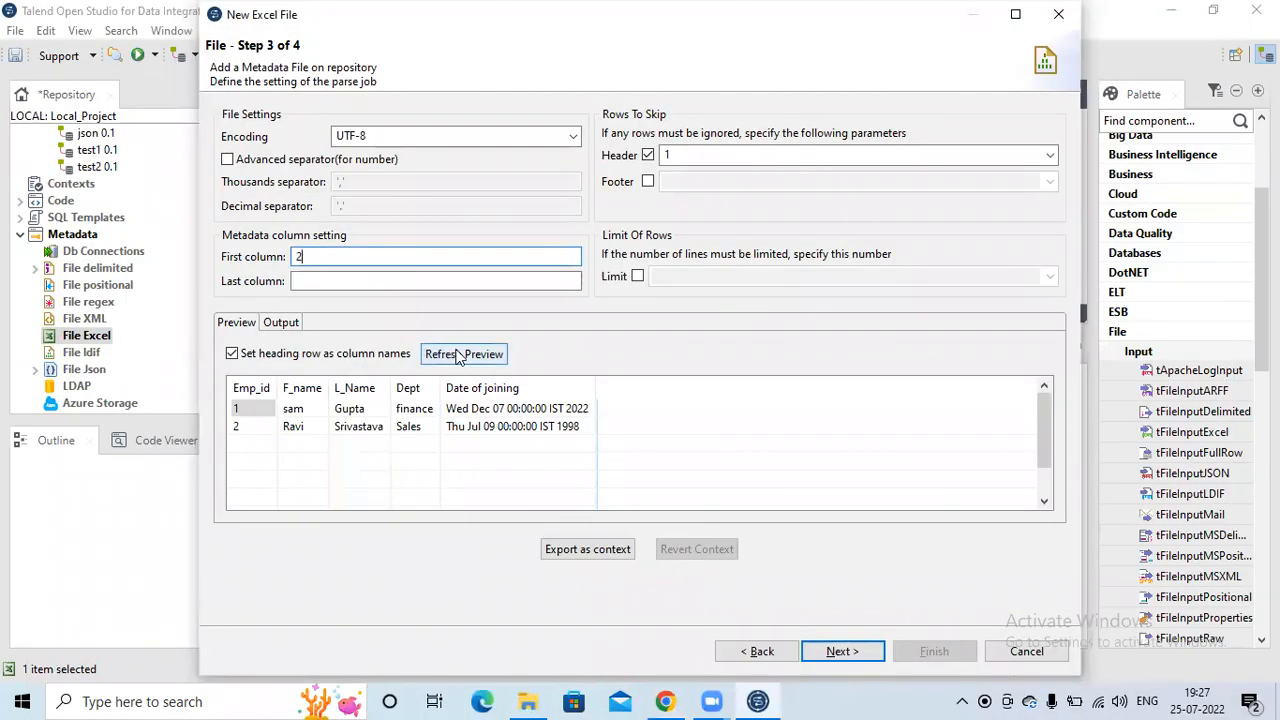
left_click(458, 355)
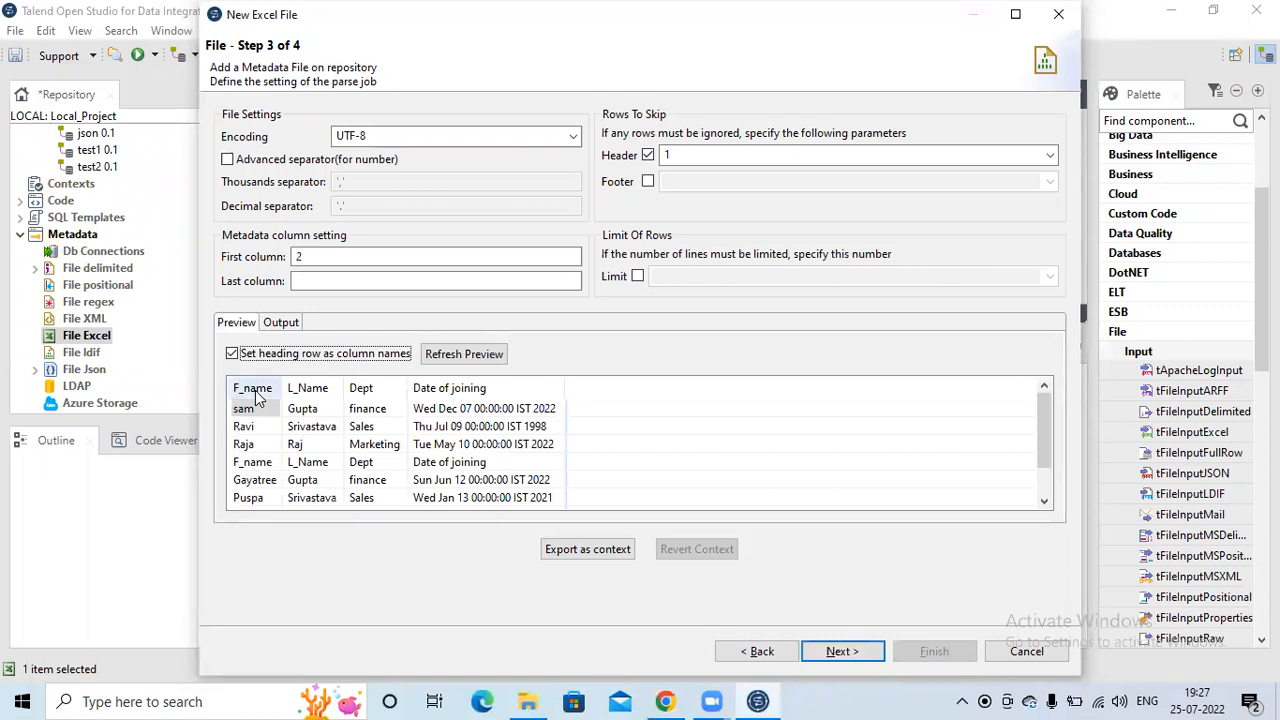
Set the first column back to 1 and refresh the preview.
left_click(313, 257)
key("BackSpace")
type("1")
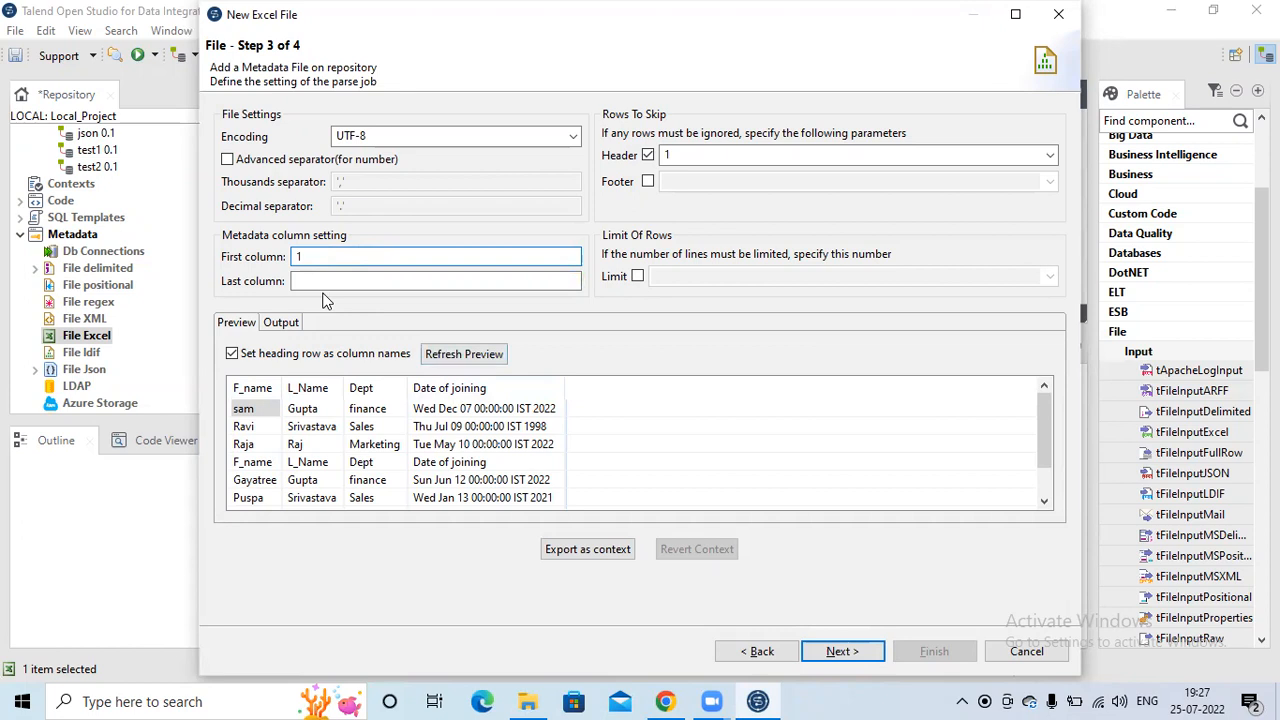
left_click(459, 357)
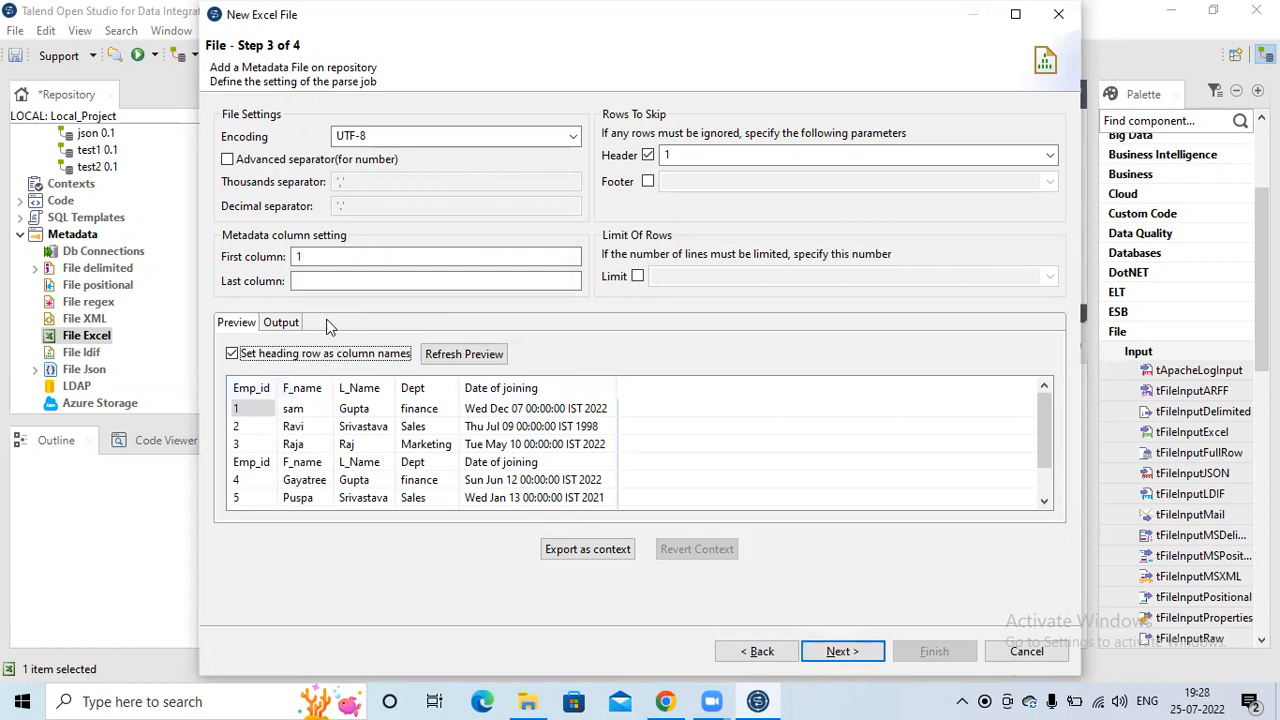
Preview the data with the last column set to 3, and clear that value and refresh again.
left_click(307, 281)
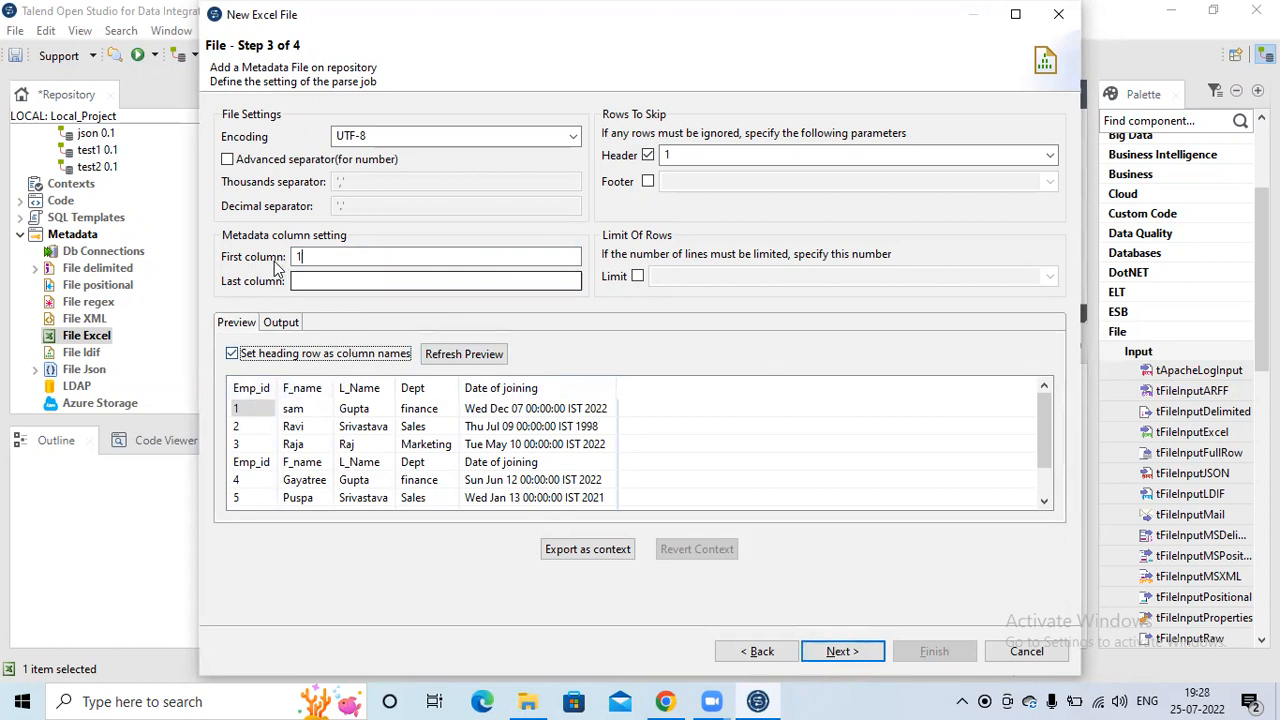
type("3")
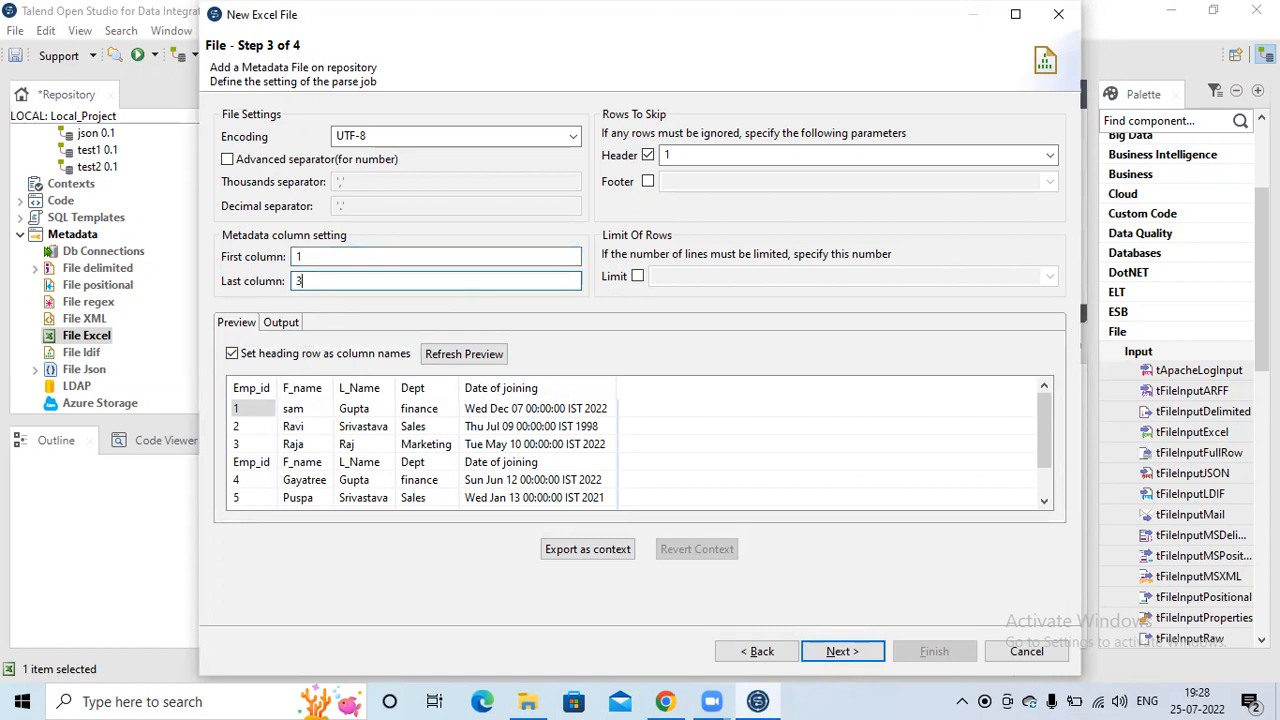
left_click(467, 358)
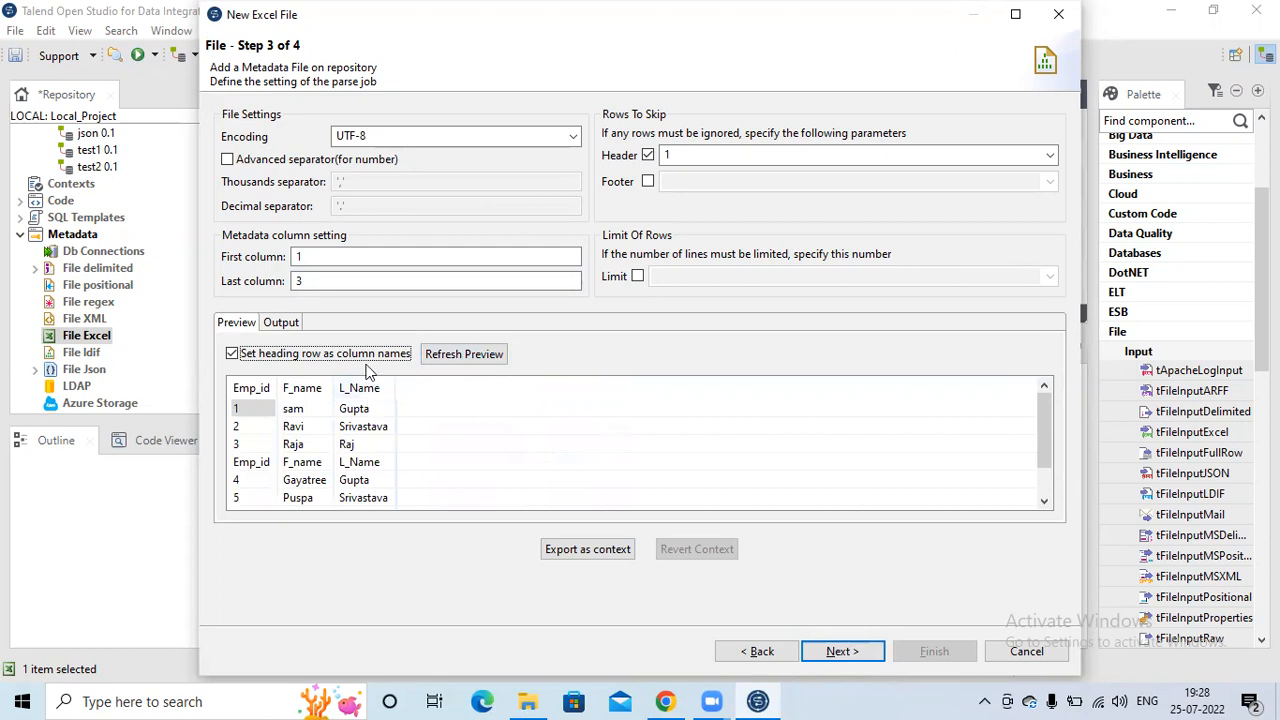
left_click(312, 280)
key("BackSpace")
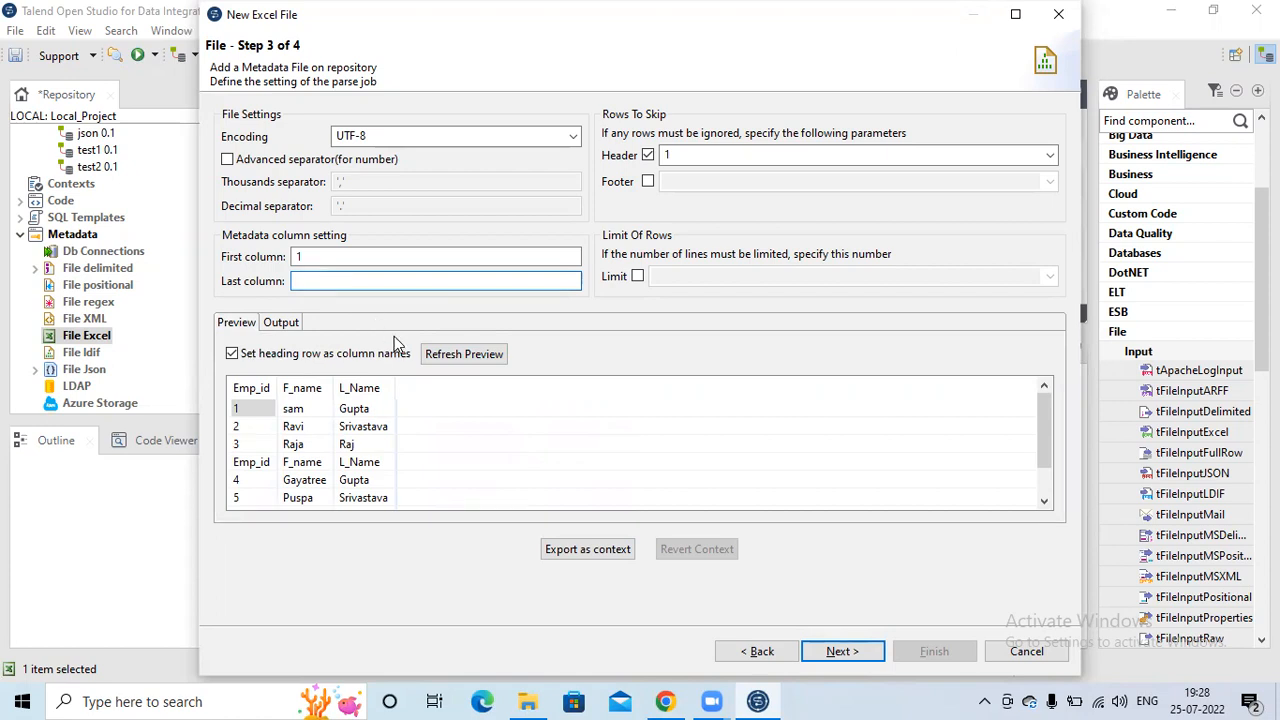
left_click(456, 362)
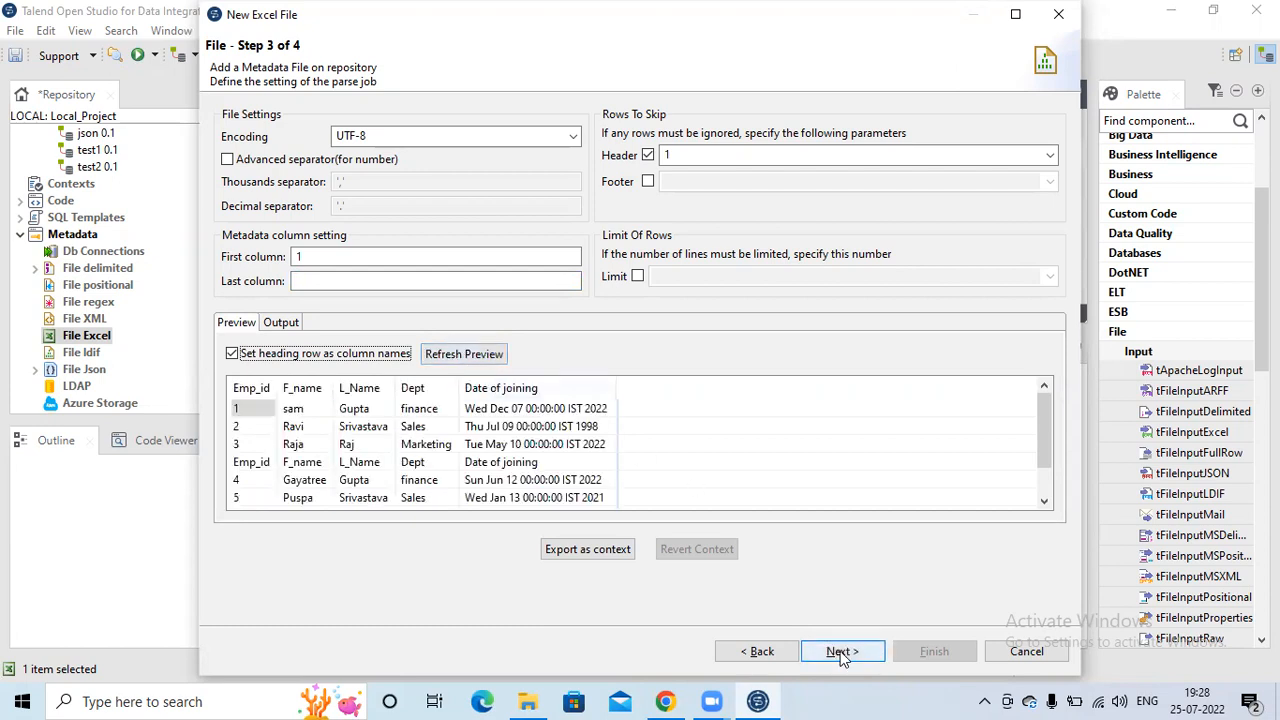
Continue to the schema definition, check the Emp_id column's type, and finish creating the Excel metadata.
left_click(841, 653)
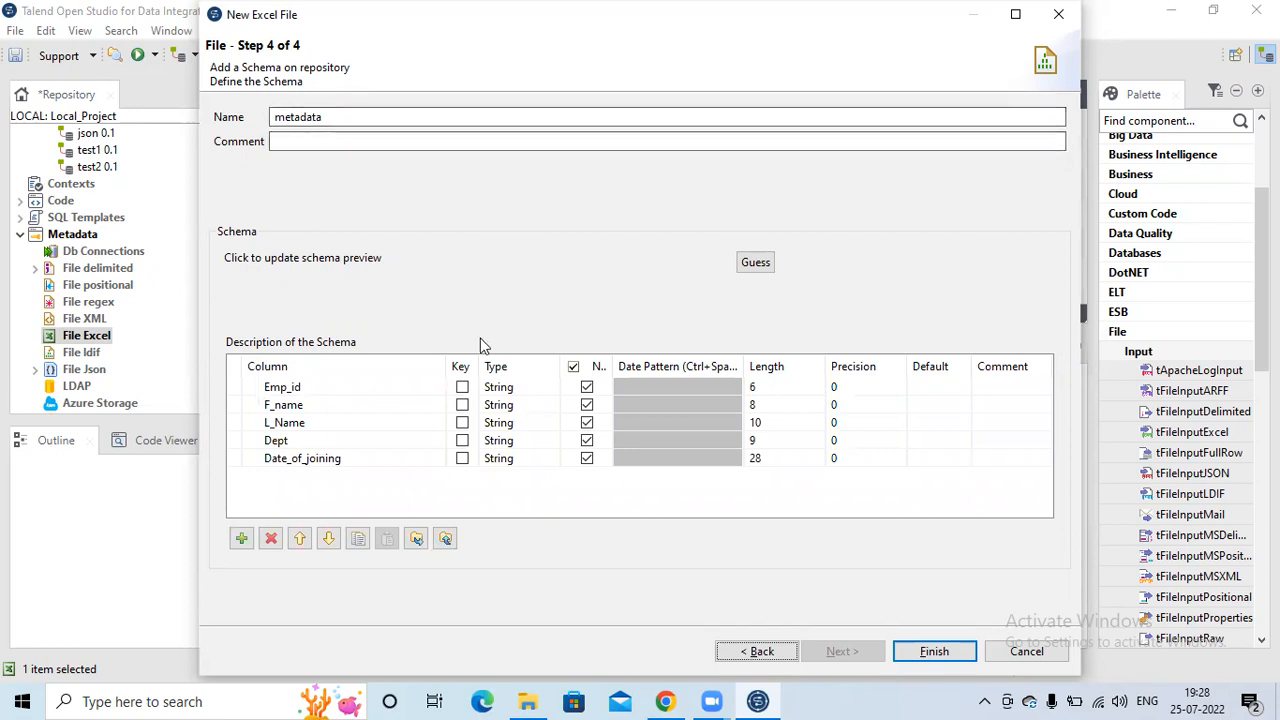
left_click(557, 386)
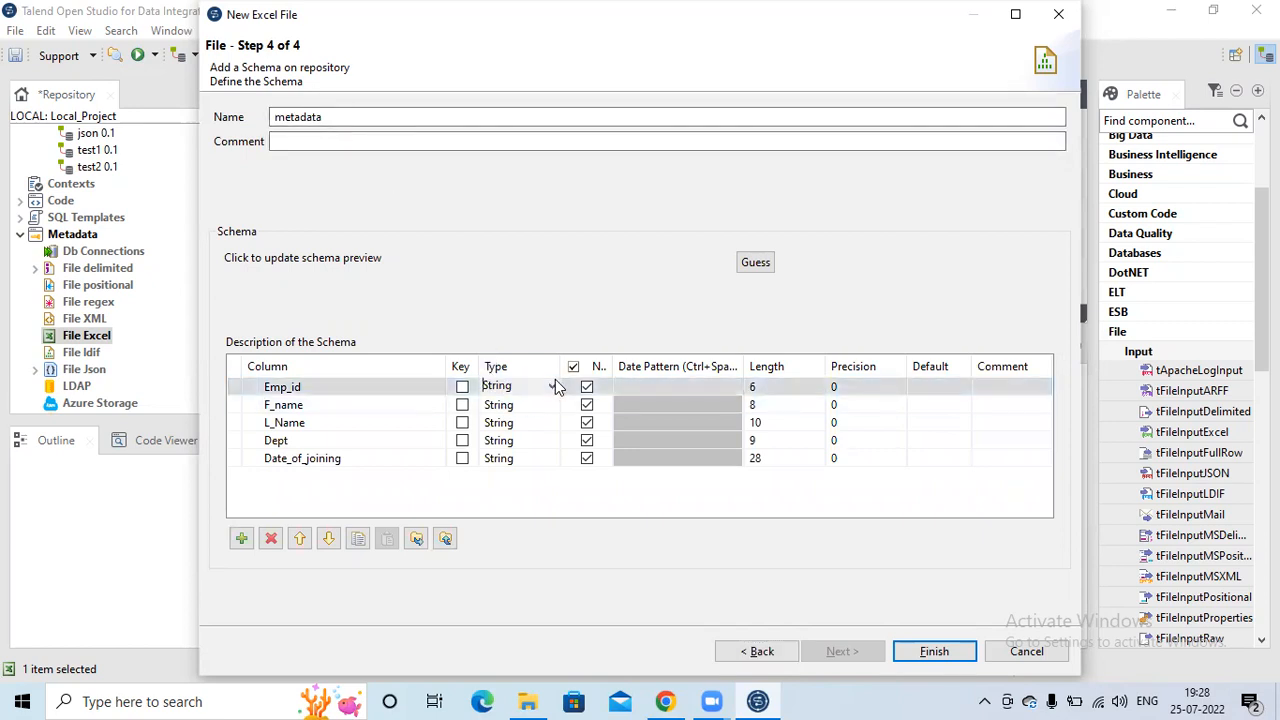
left_click(934, 652)
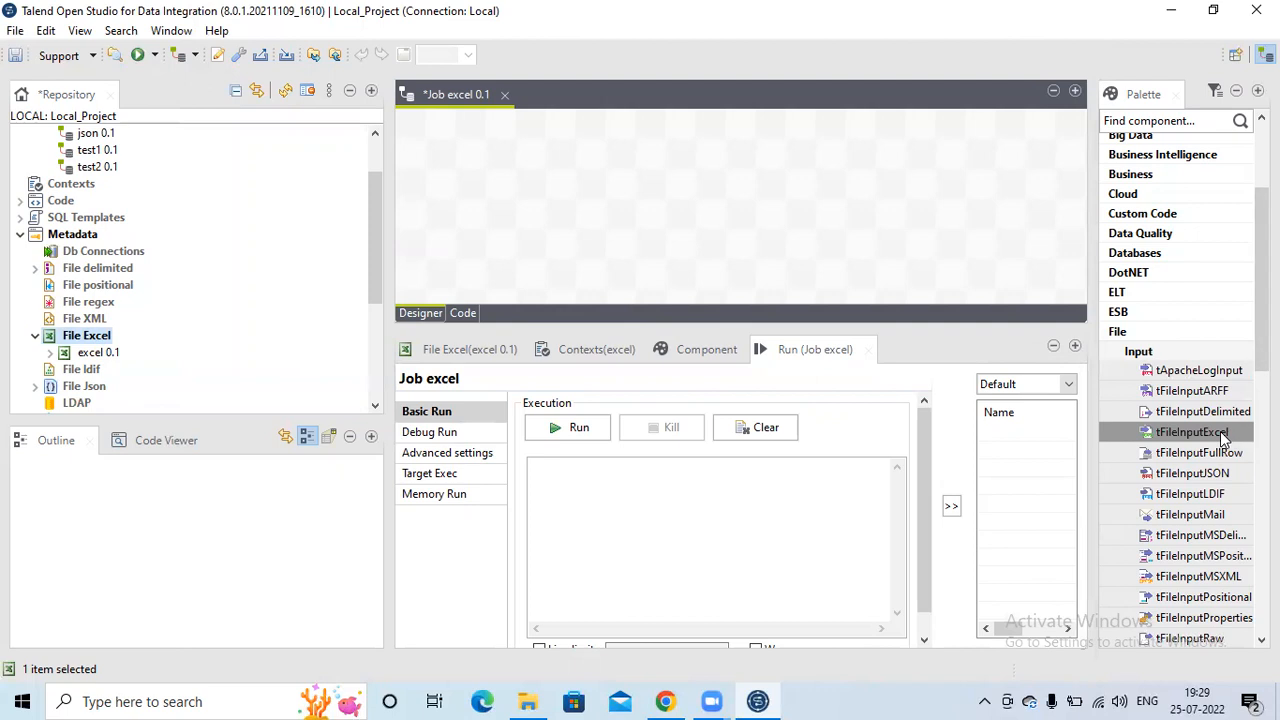
Place a tFileInputExcel component in the job and set its property type to Repository with the excel 0.1 metadata.
left_click_drag(1222, 438, 615, 195)
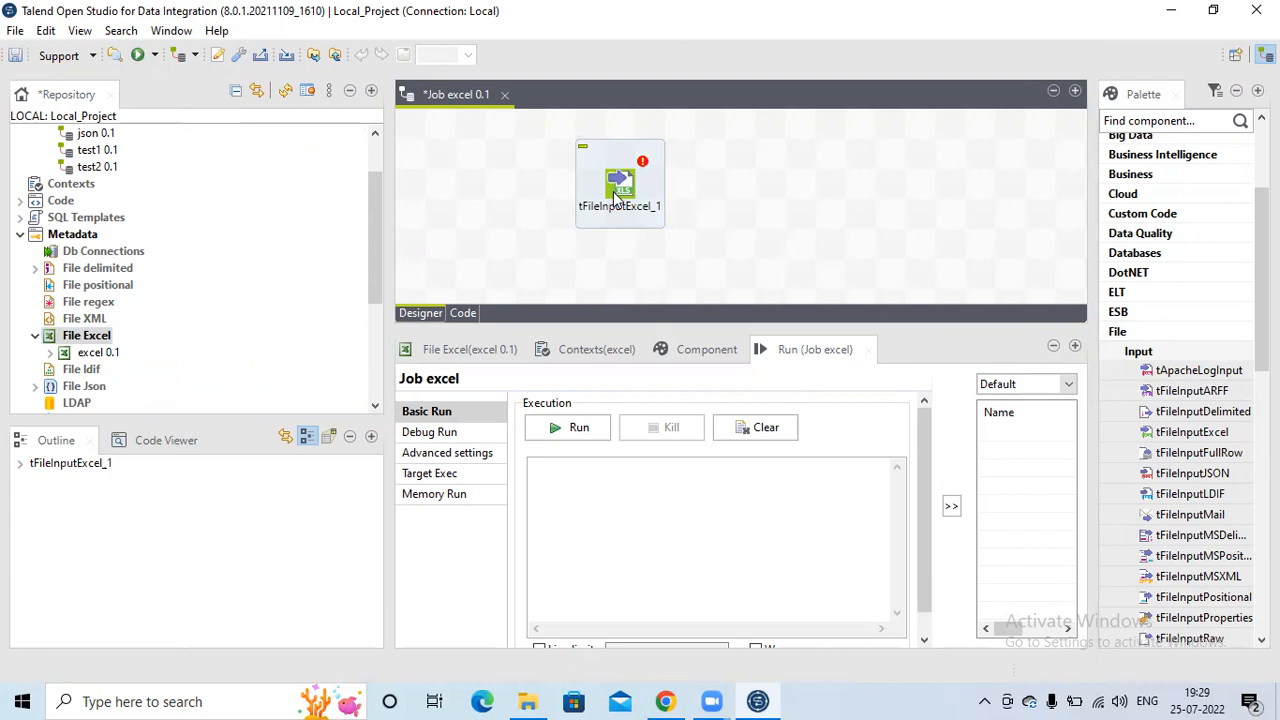
left_click(667, 352)
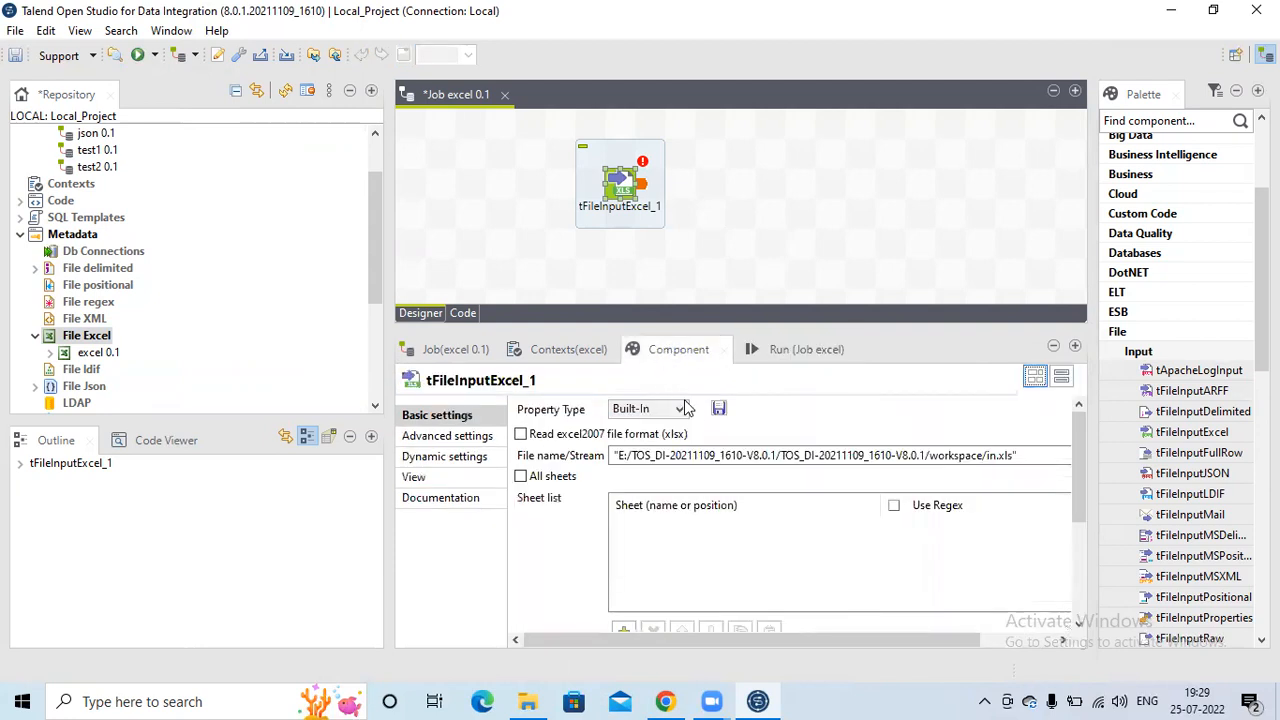
left_click(682, 411)
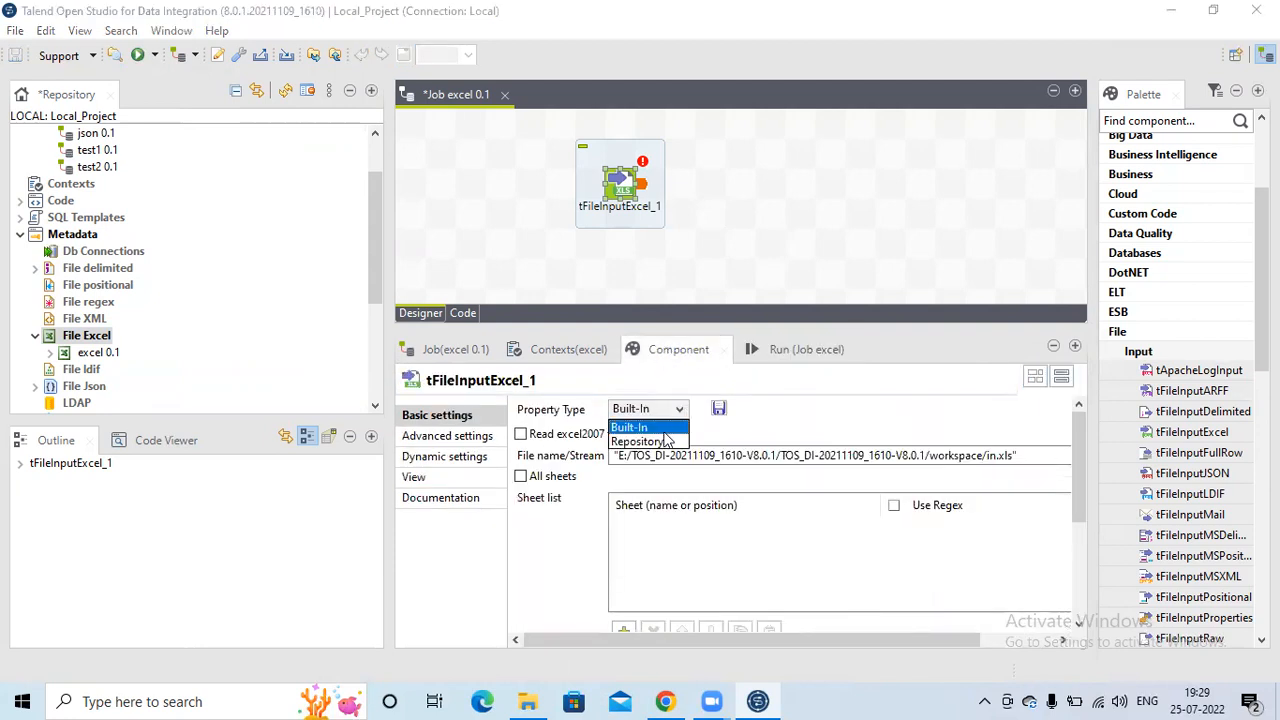
left_click(660, 442)
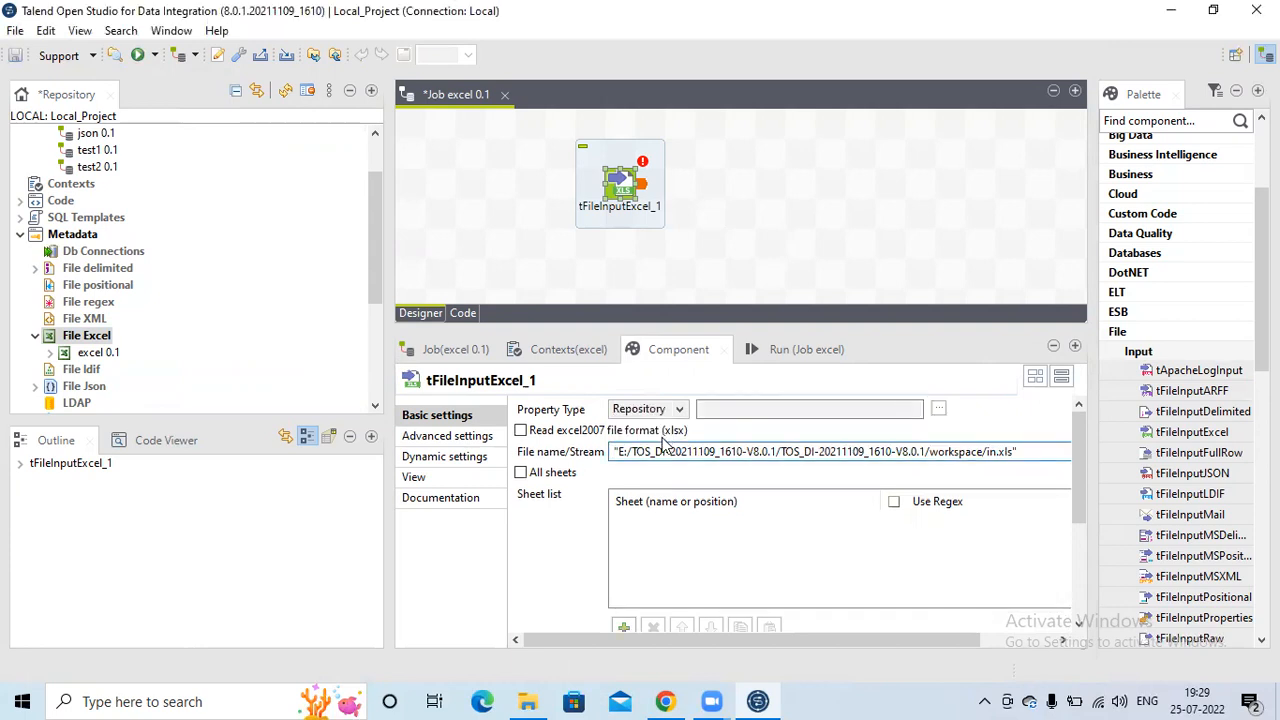
left_click(938, 409)
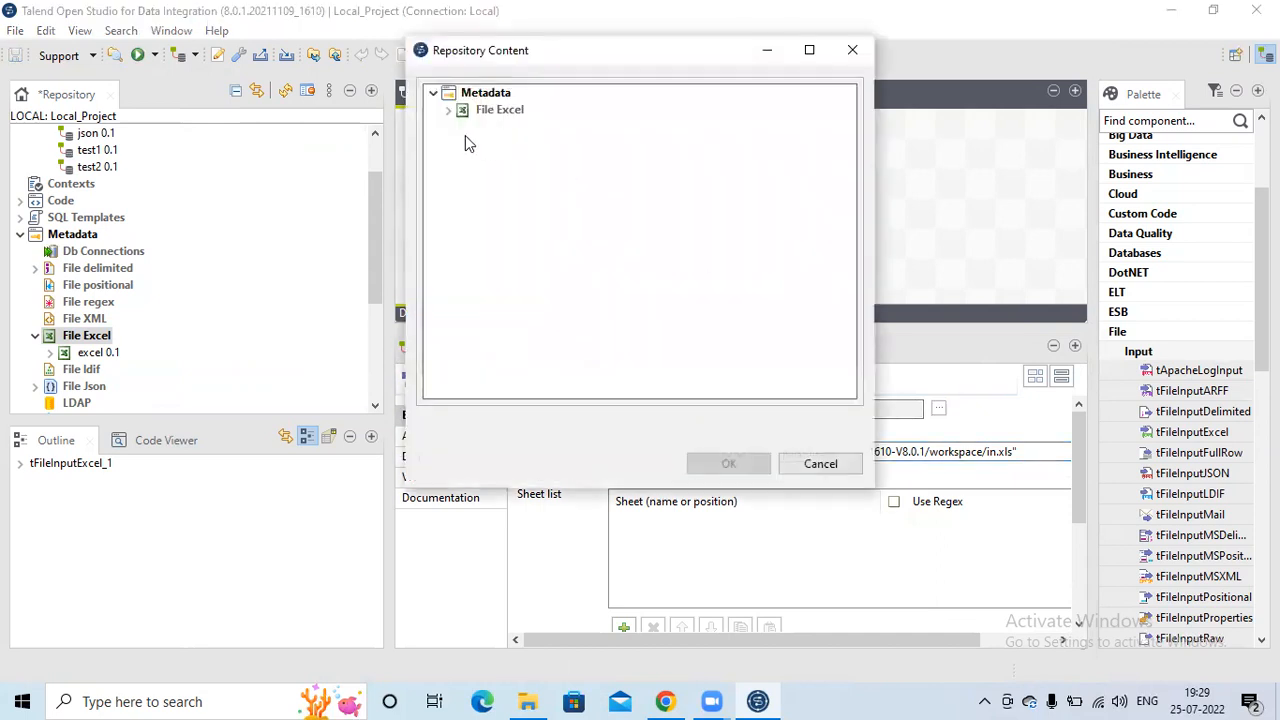
left_click(448, 112)
left_click(502, 132)
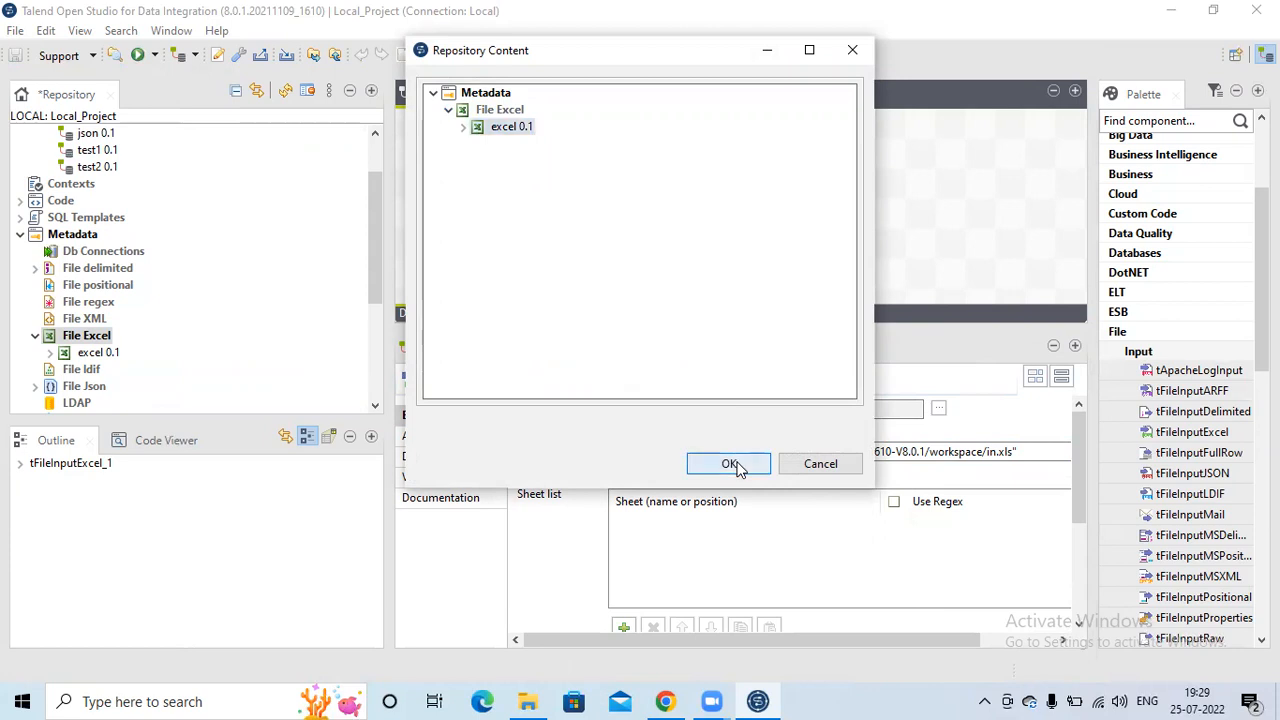
left_click(729, 463)
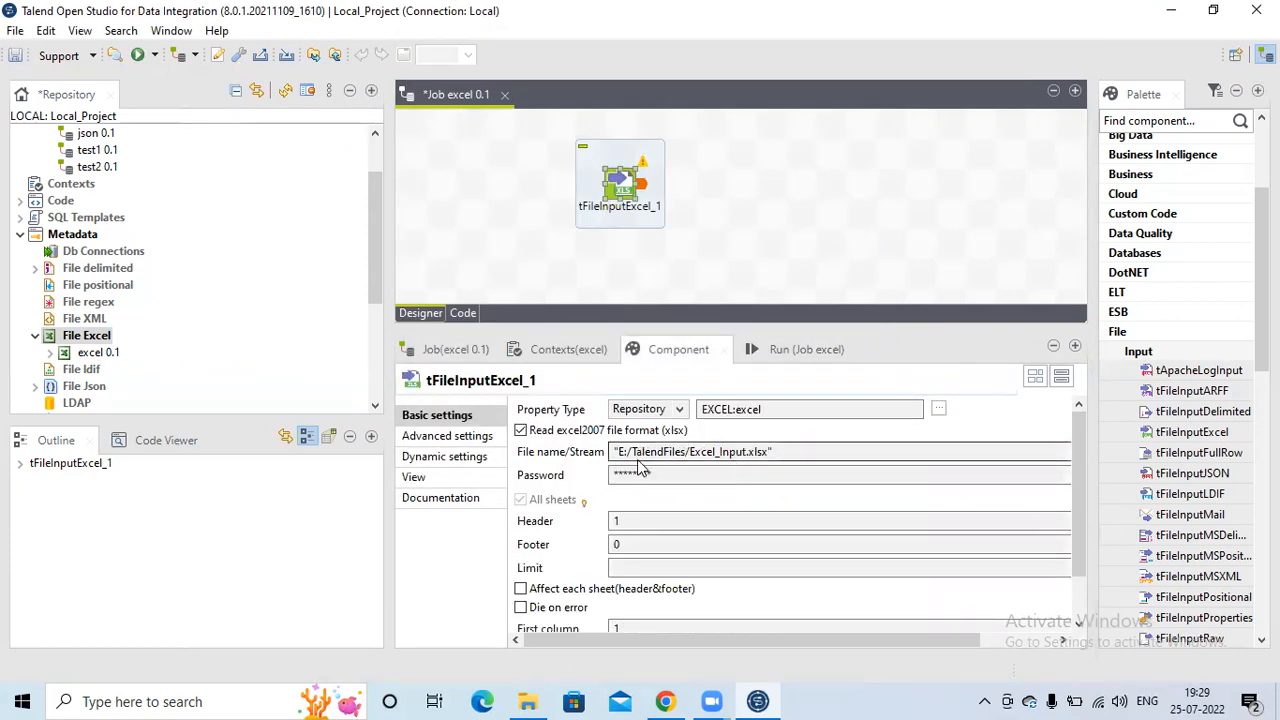
Delete the configured component and add a fresh tFileInputExcel by searching for "tfil" directly on the design canvas.
left_click(620, 197)
key("Delete")
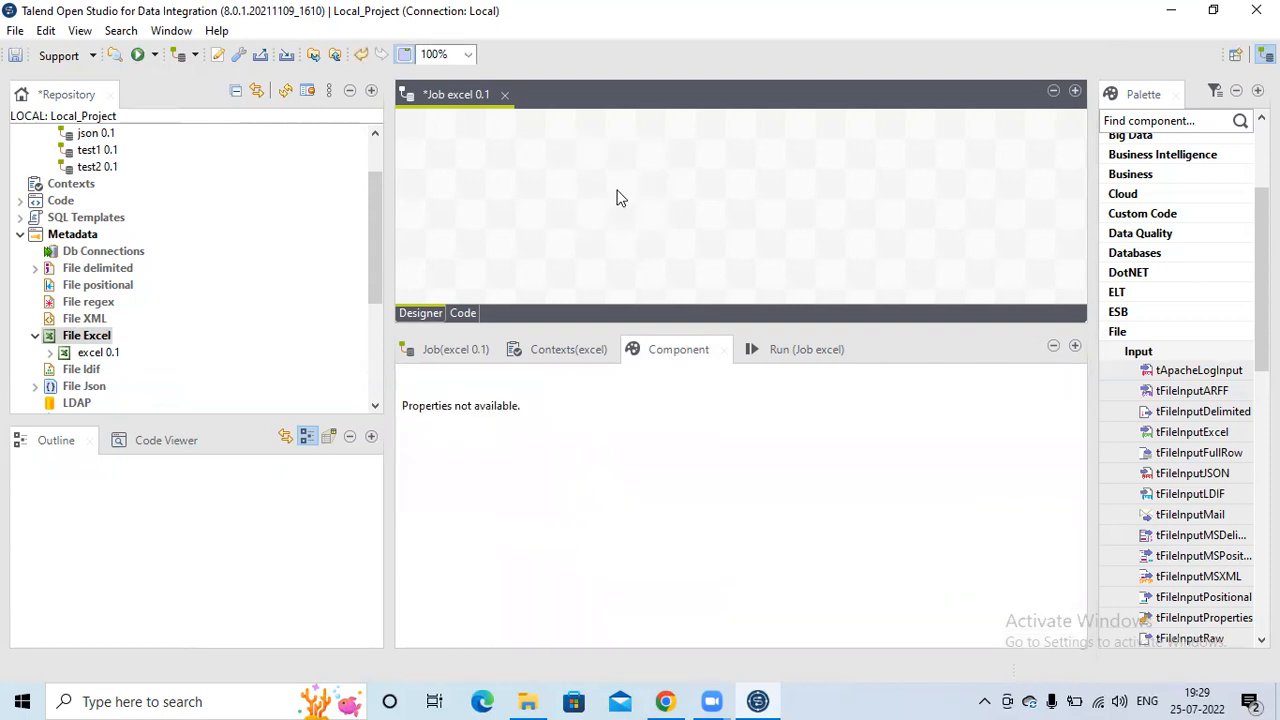
type("tfil")
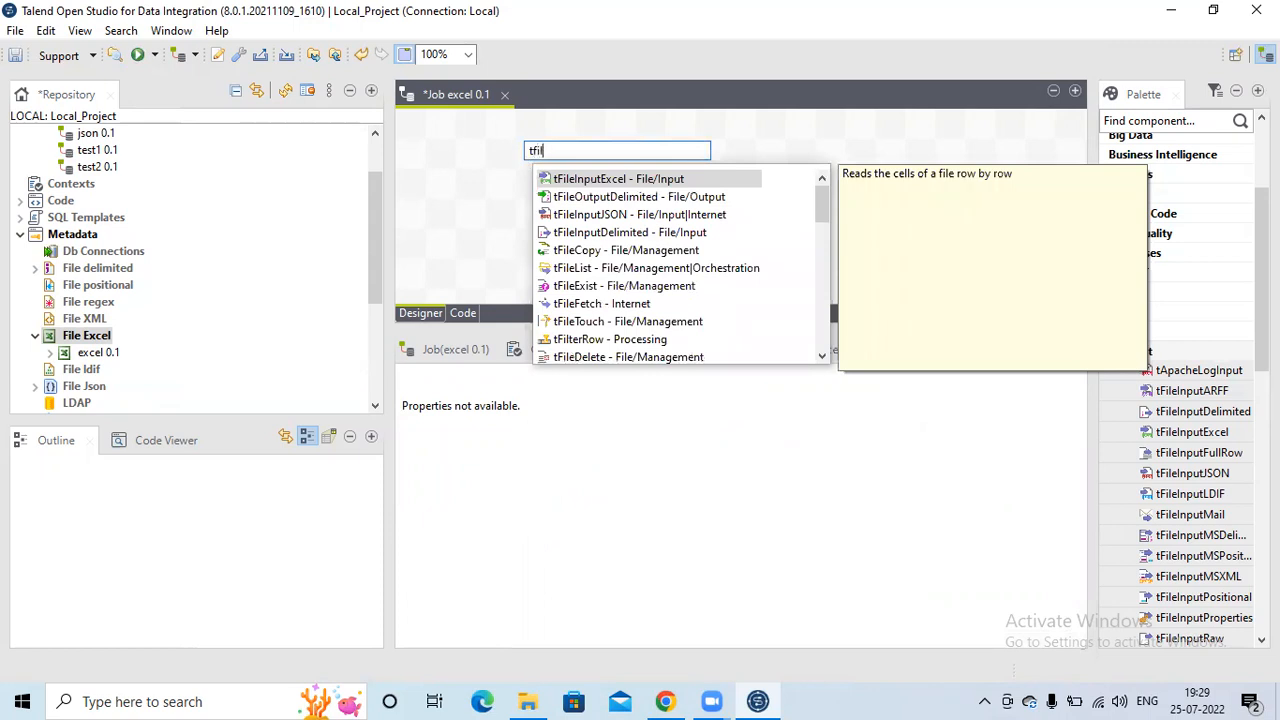
key("Return")
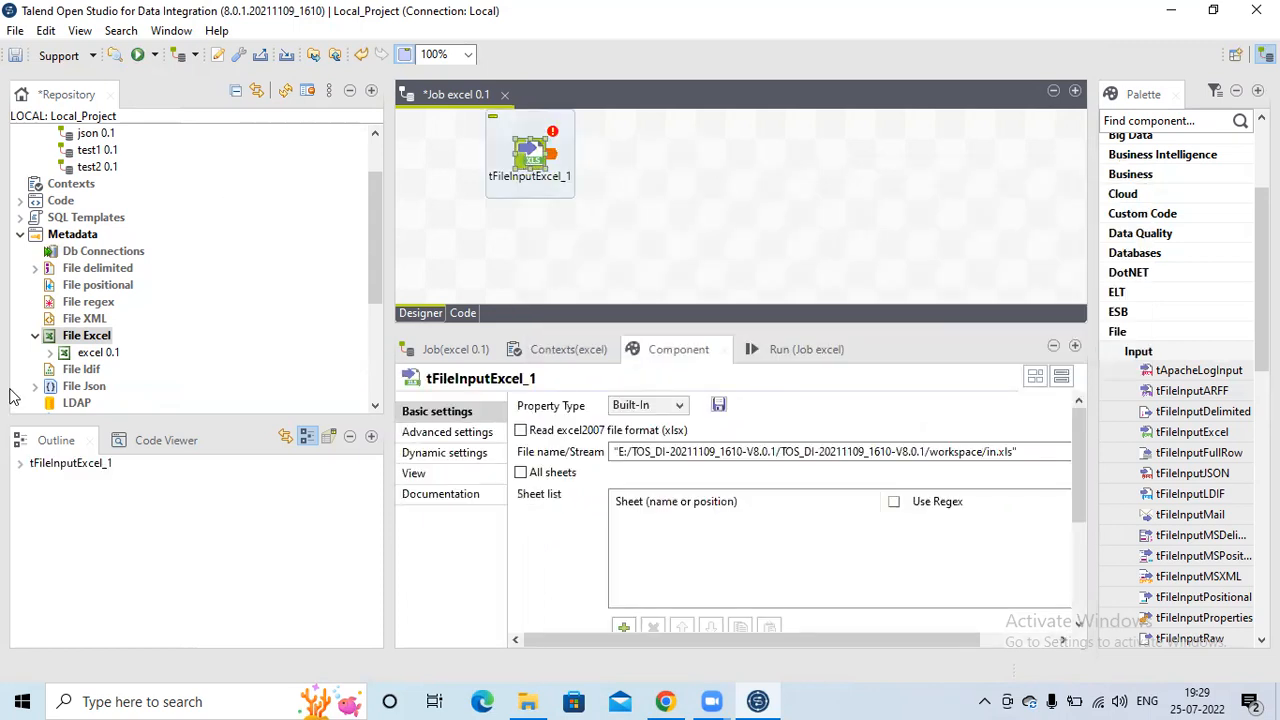
Apply the excel 0.1 metadata from the repository to the tFileInputExcel component already in the job.
left_click(97, 339)
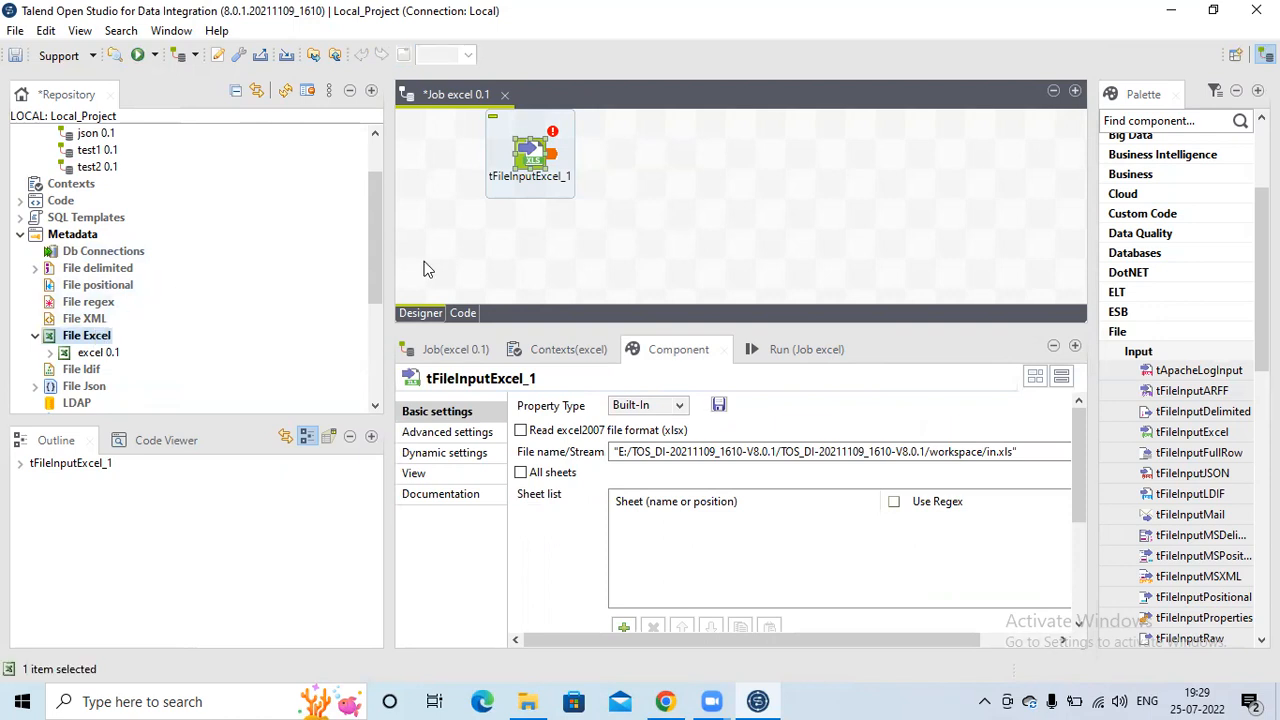
left_click(88, 356)
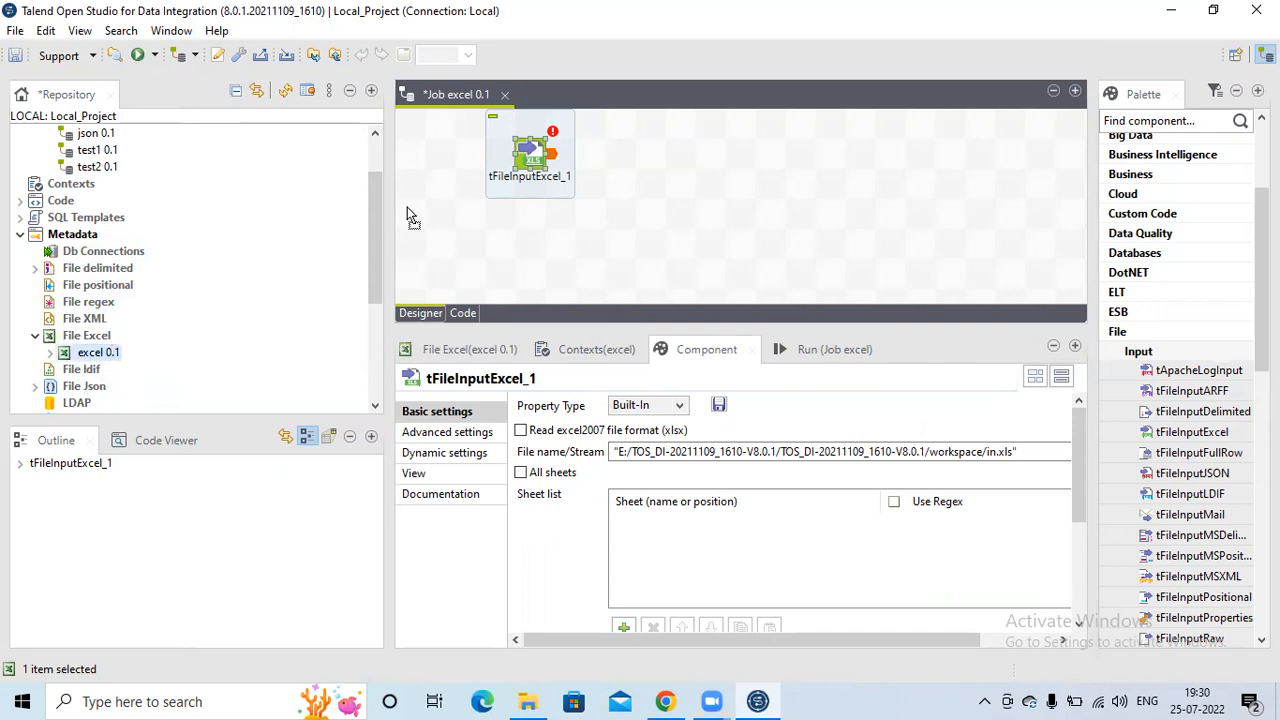
left_click(530, 150)
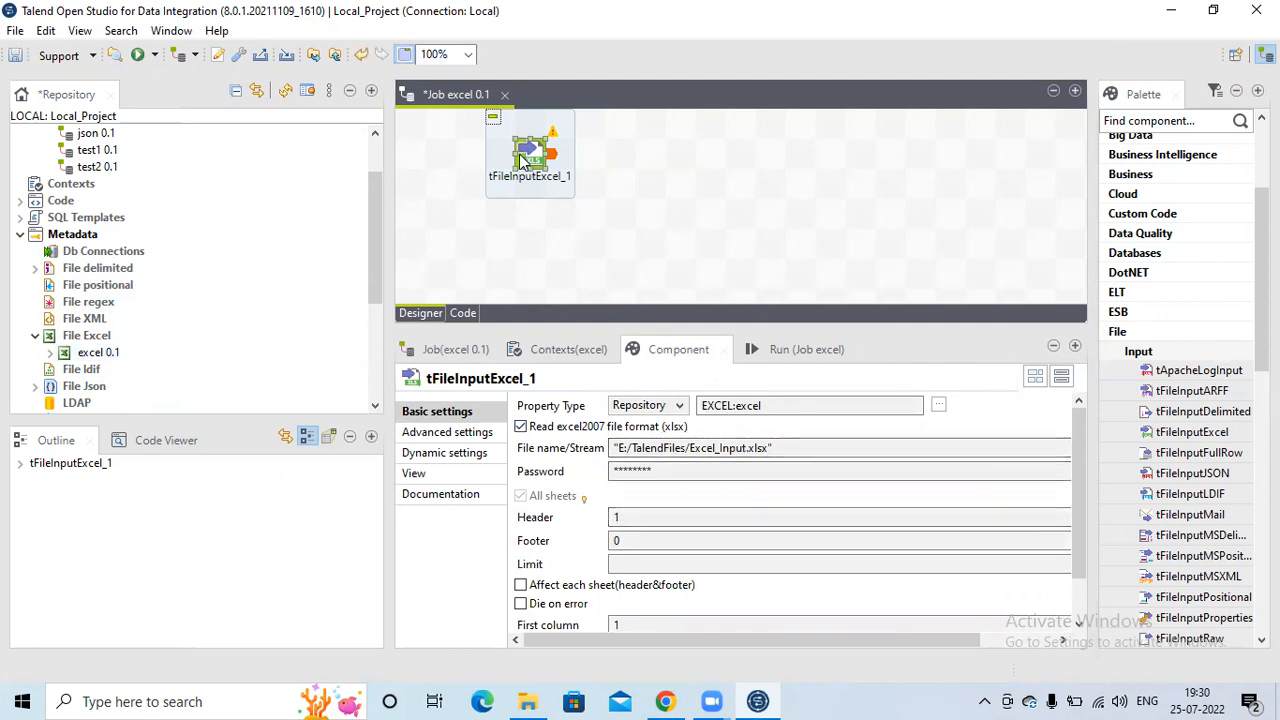
Delete the existing component and create a new tFileInputExcel in the job directly from the excel 0.1 repository metadata.
key("Delete")
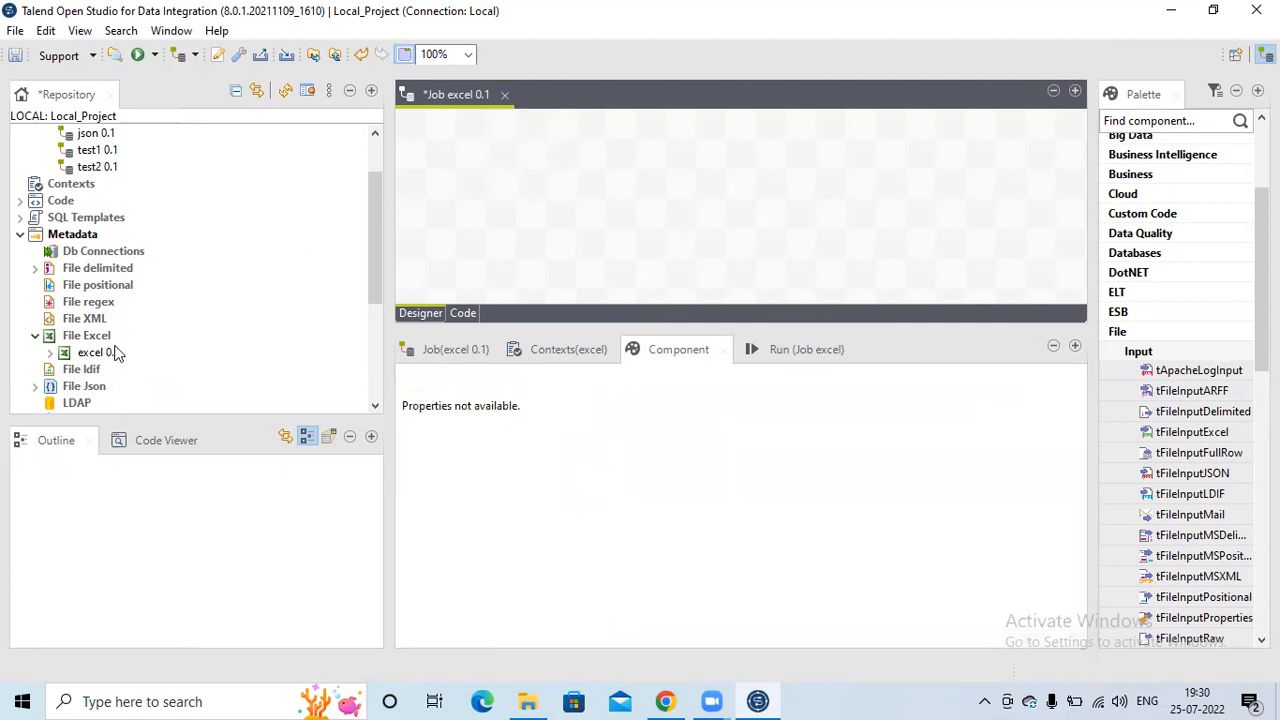
left_click_drag(112, 356, 485, 228)
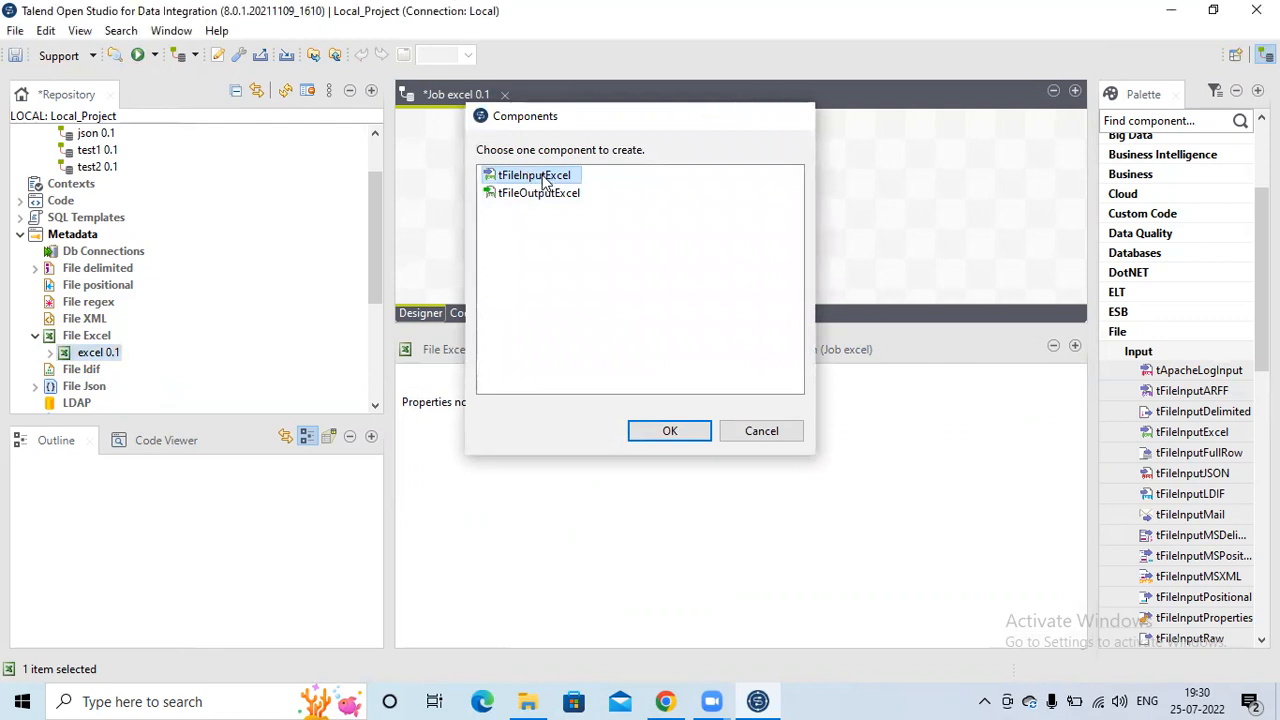
double_click(545, 178)
left_click(484, 230)
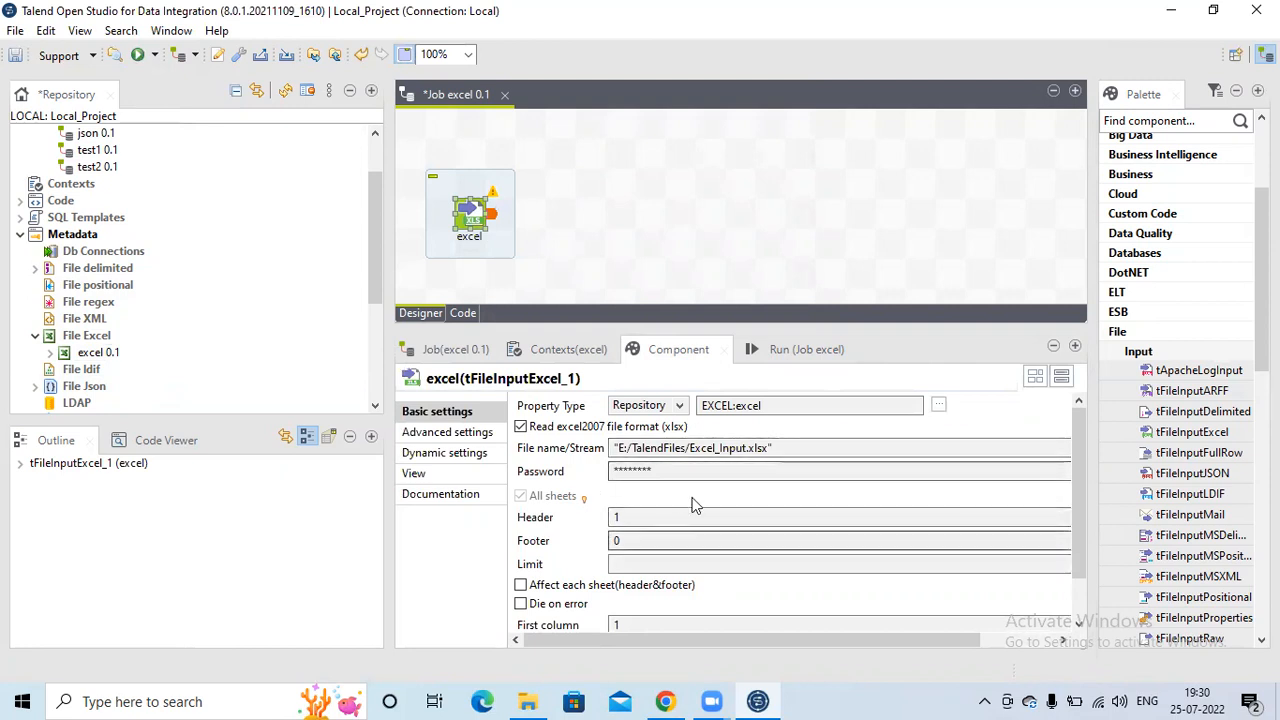
Add a tLogRow component to the job beside the excel input component.
left_click(631, 205)
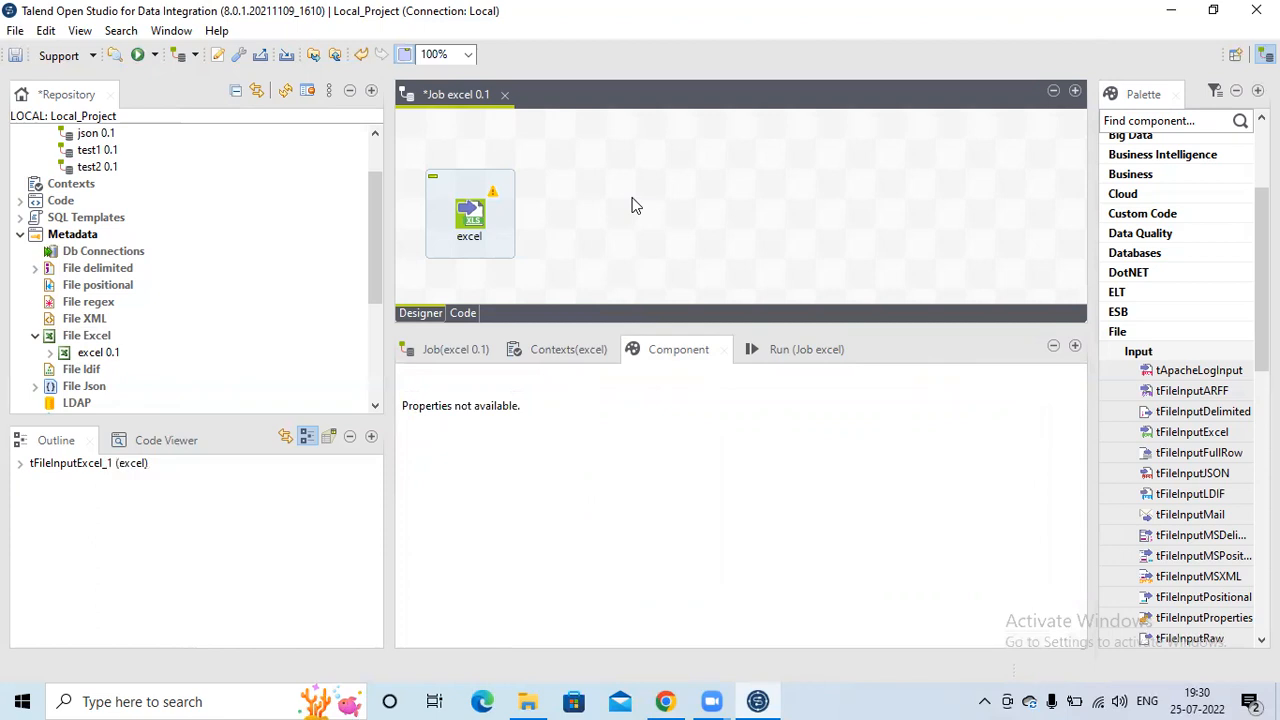
type("tlog")
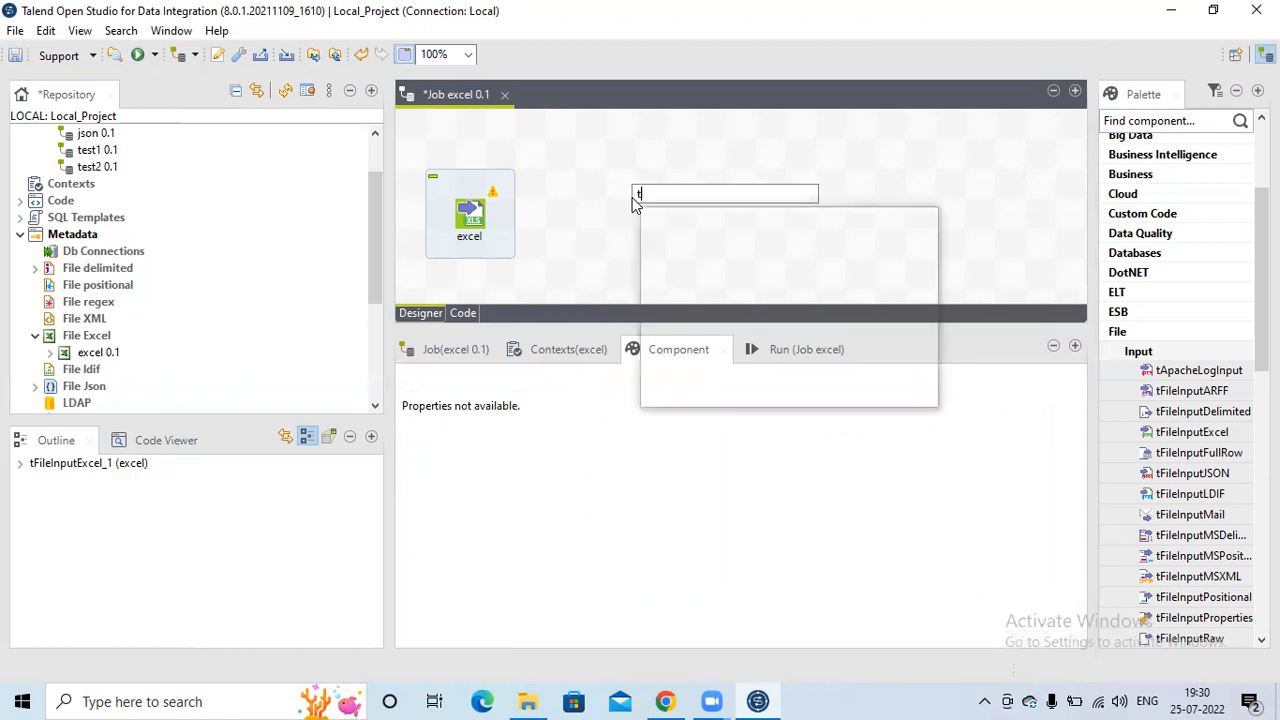
key("Return")
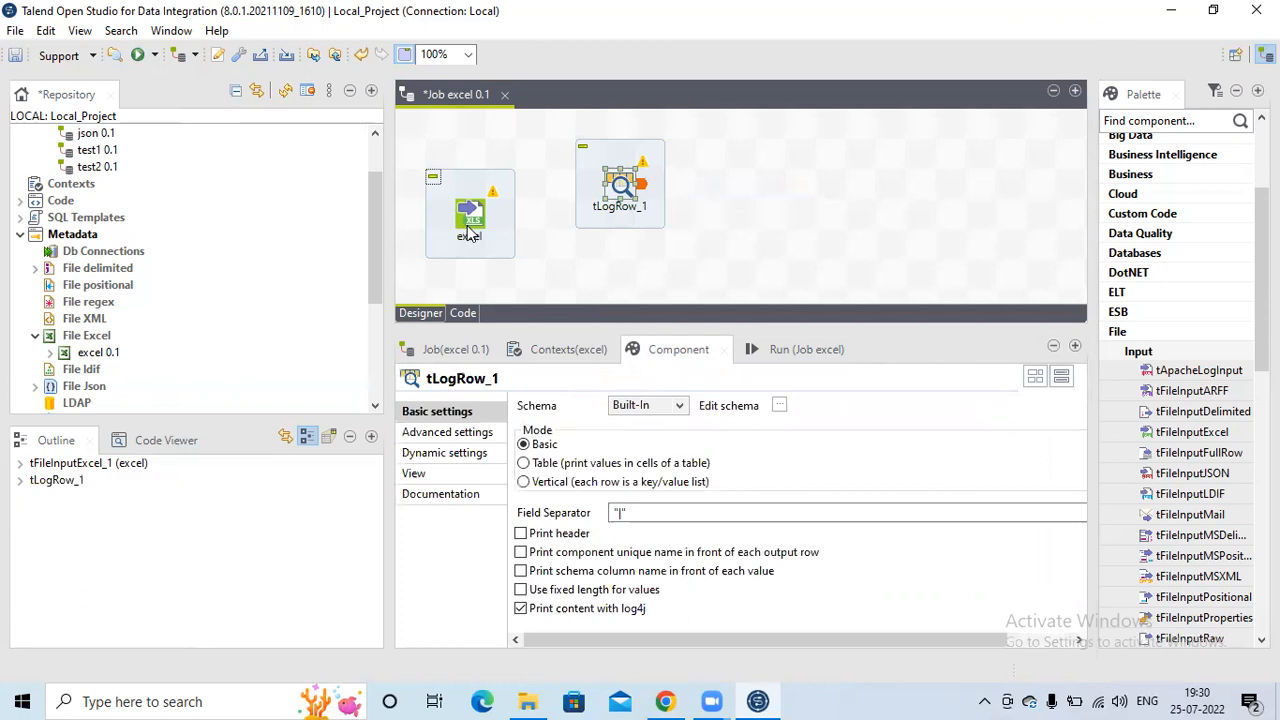
left_click(468, 230)
left_click(613, 187)
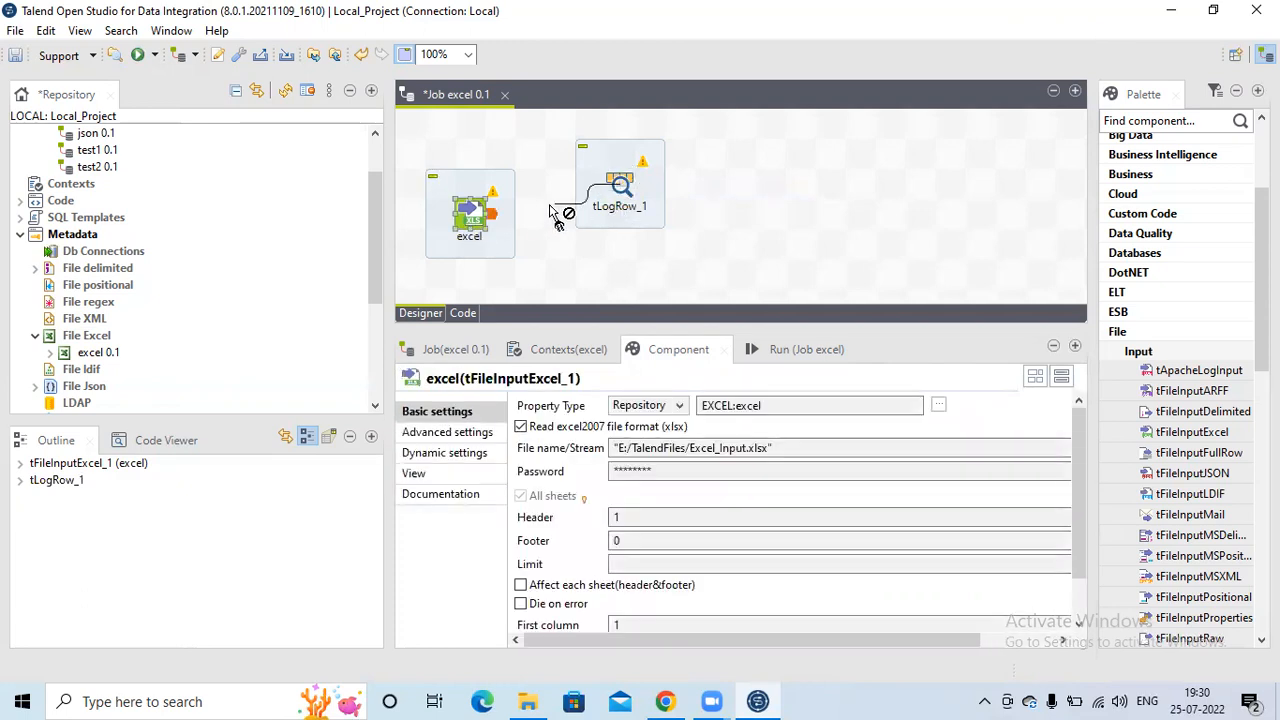
left_click(920, 176)
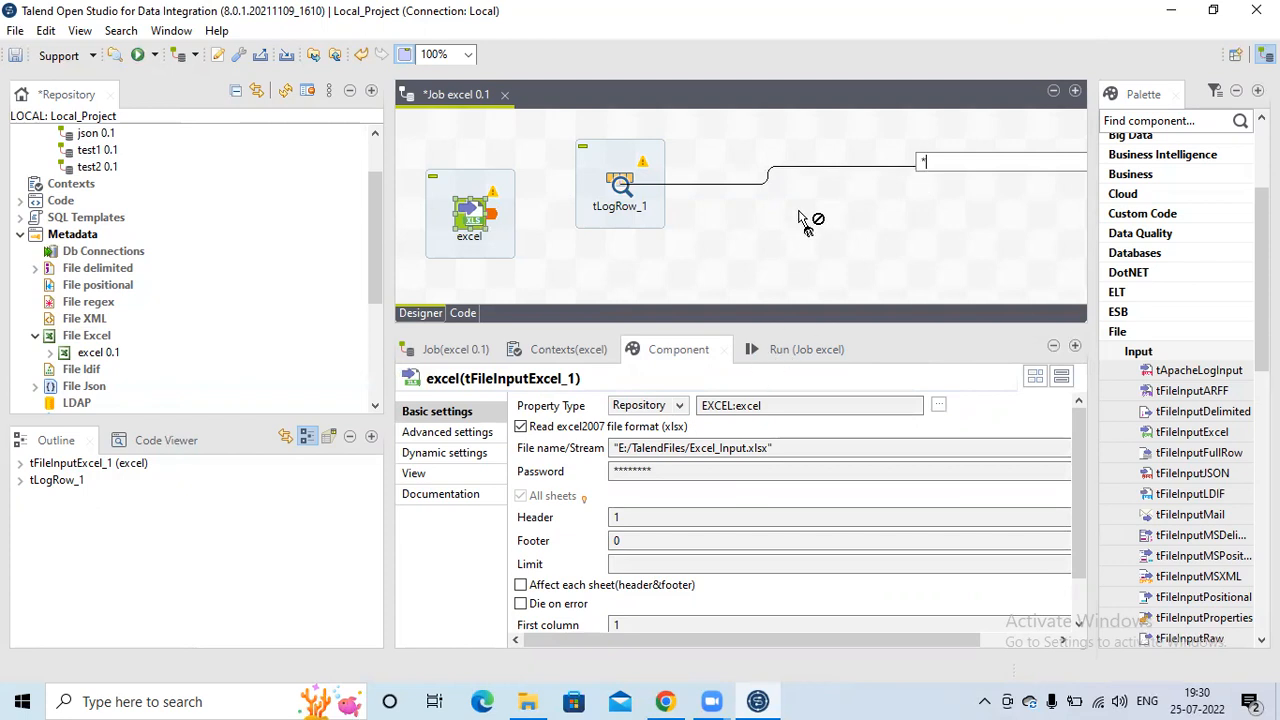
left_click(777, 183)
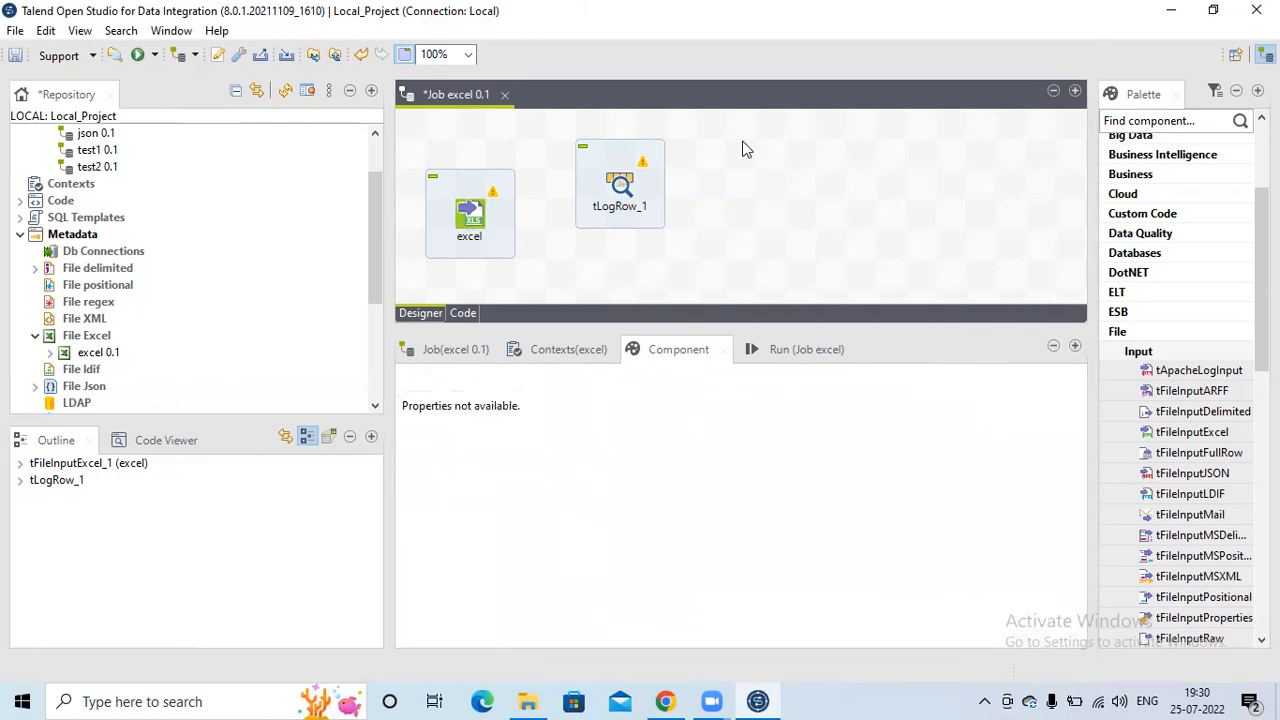
left_click(475, 222)
left_click_drag(473, 217, 601, 186)
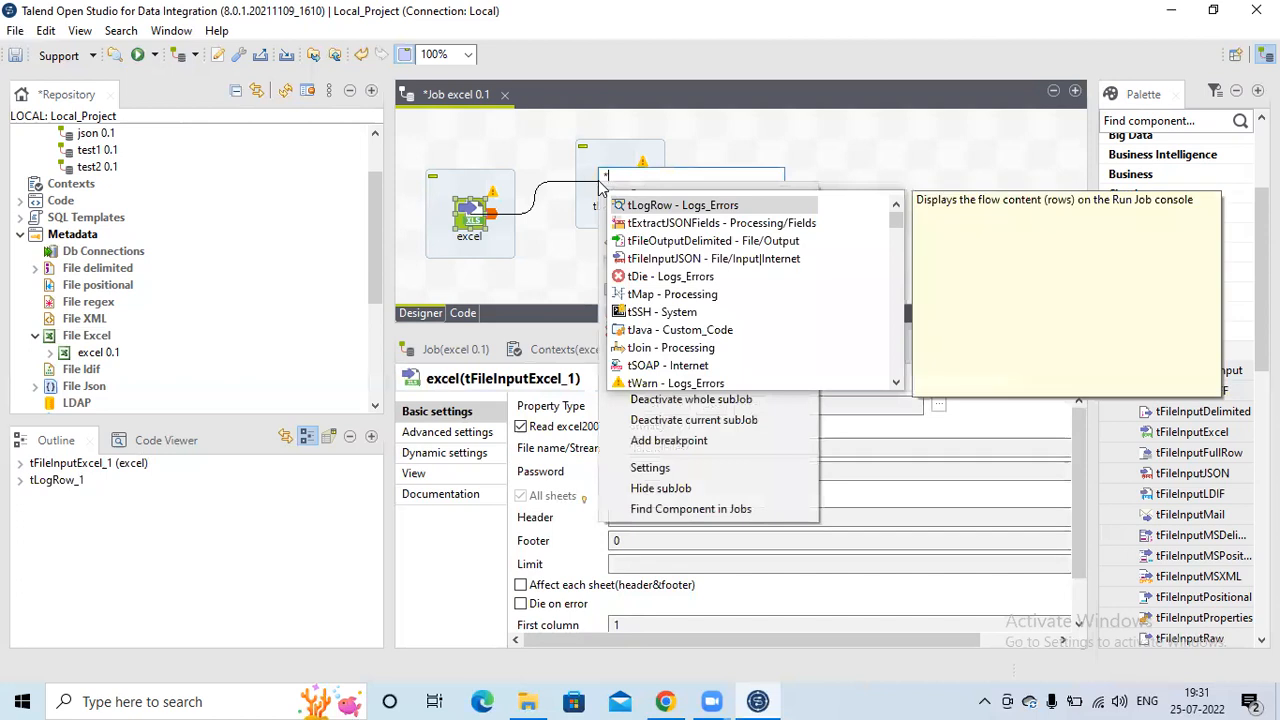
mouse_move(642, 206)
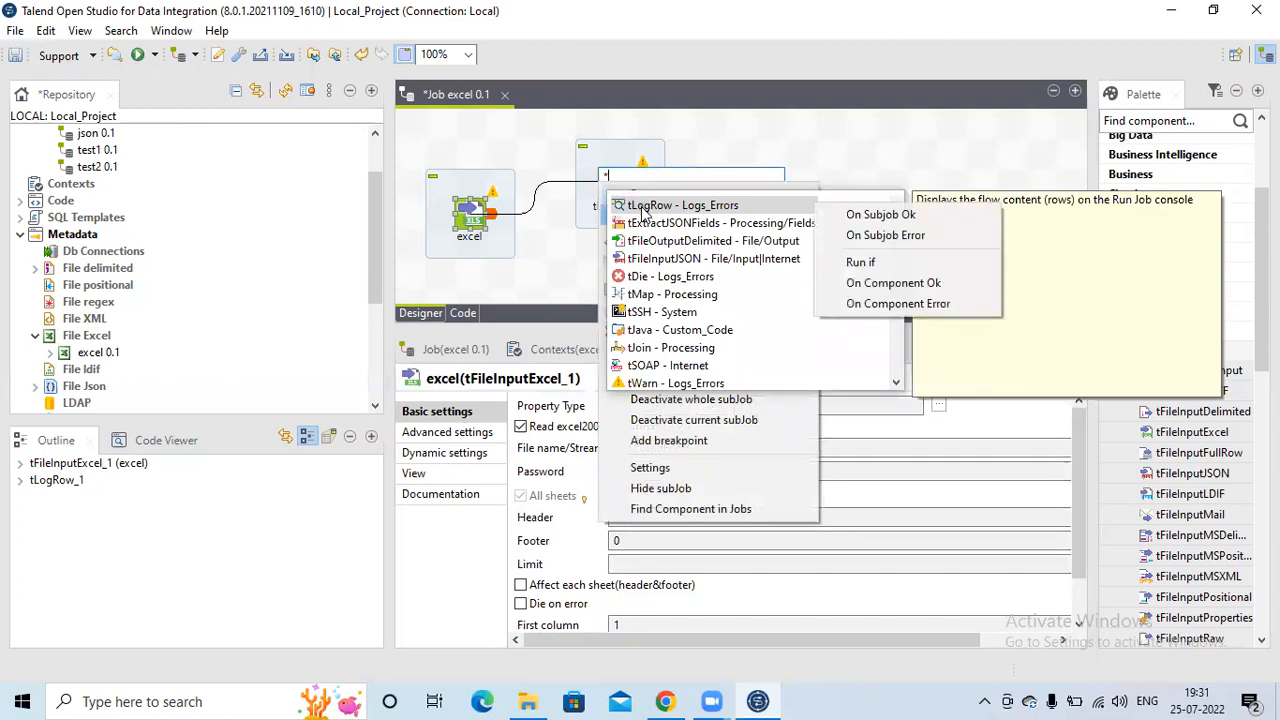
left_click(521, 160)
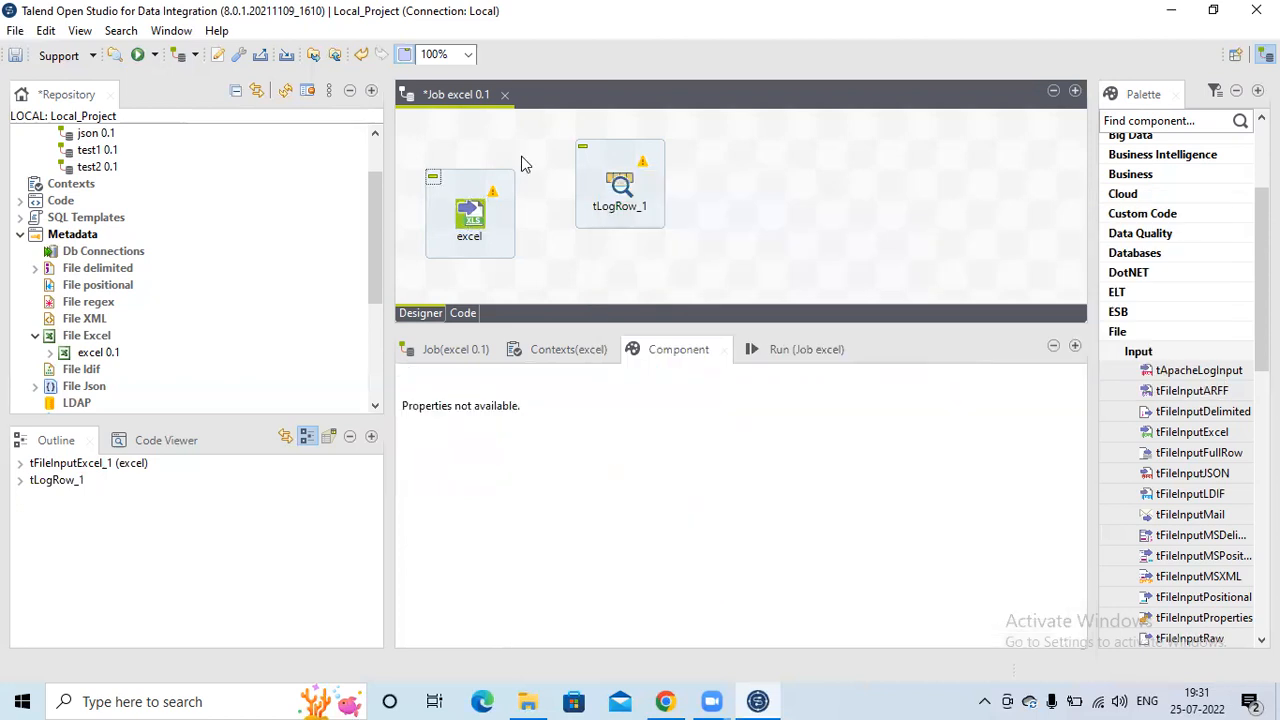
Connect the excel input component to tLogRow_1 with a Main row link.
left_click(475, 222)
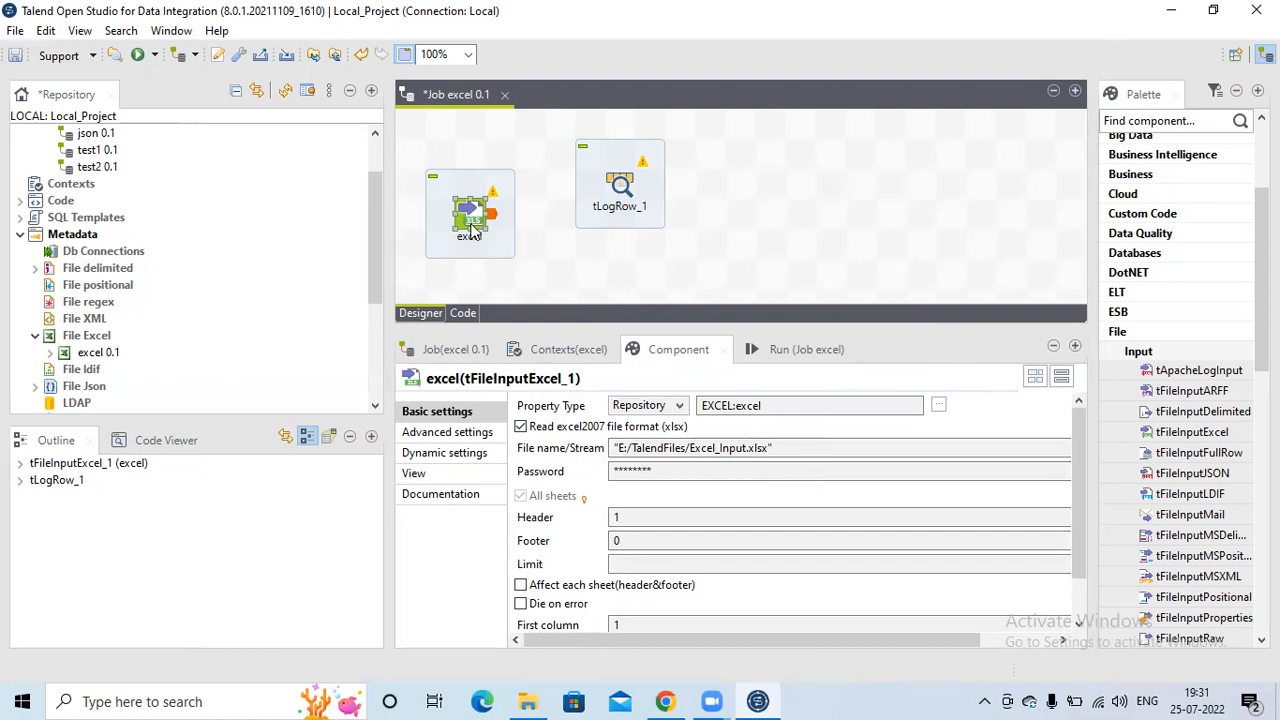
left_click_drag(465, 222, 620, 186)
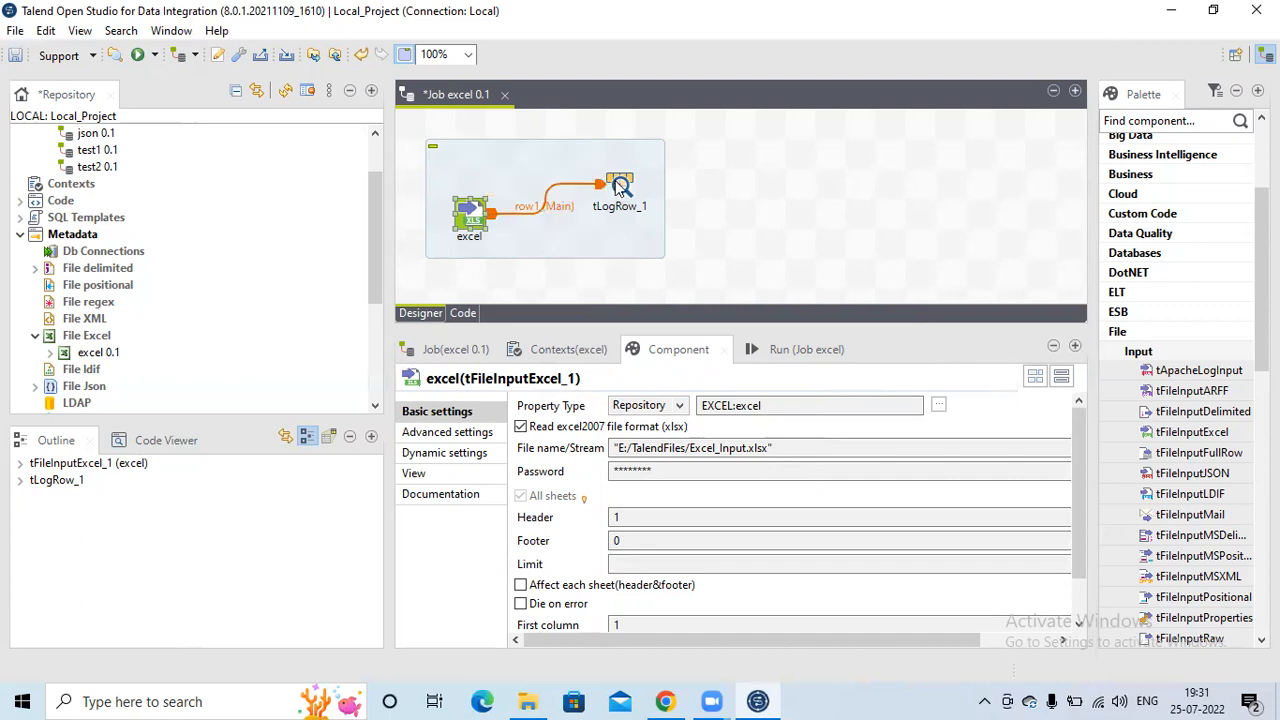
Run the excel job with Traces Debug, and run it again as a Basic Run.
left_click(812, 347)
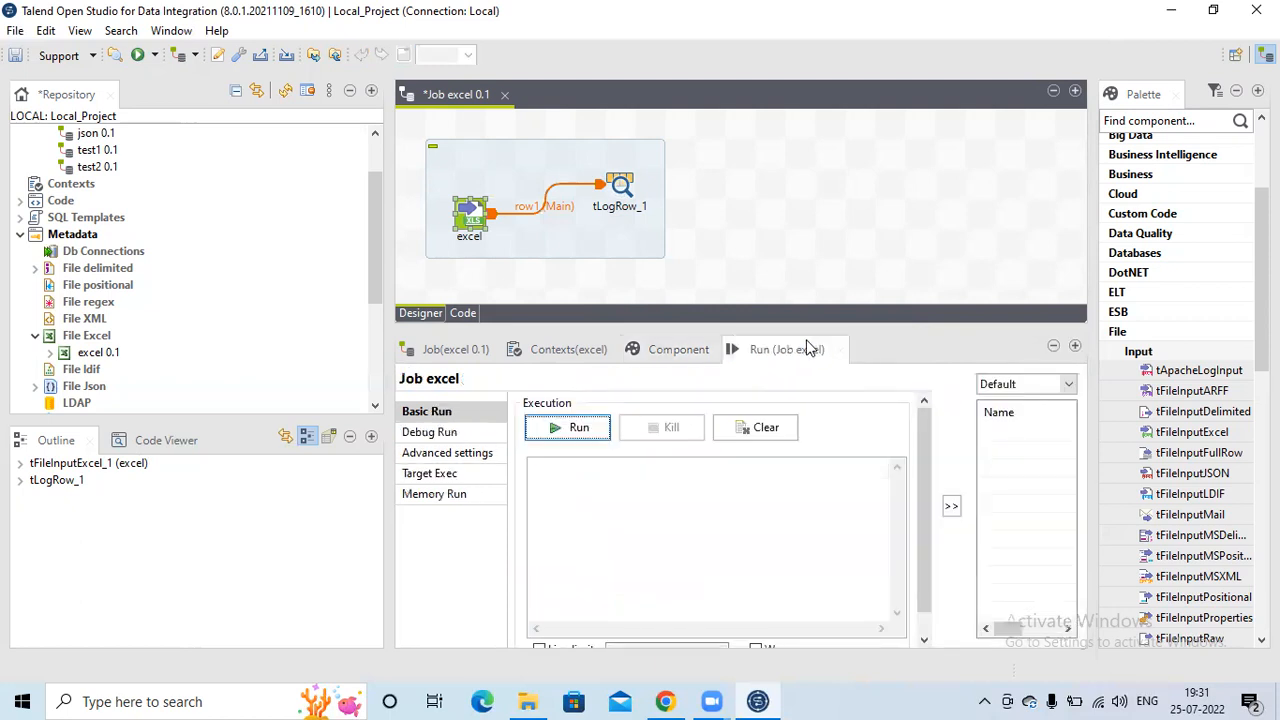
left_click(669, 340)
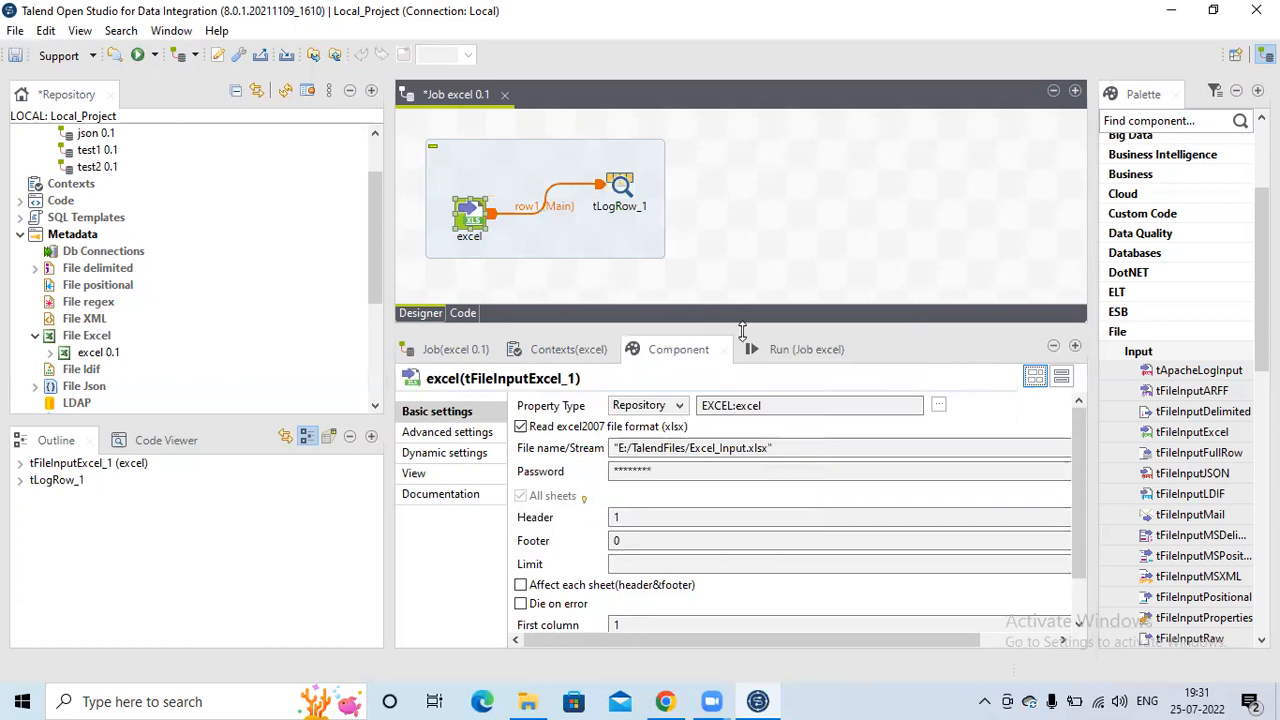
left_click(790, 349)
left_click(560, 438)
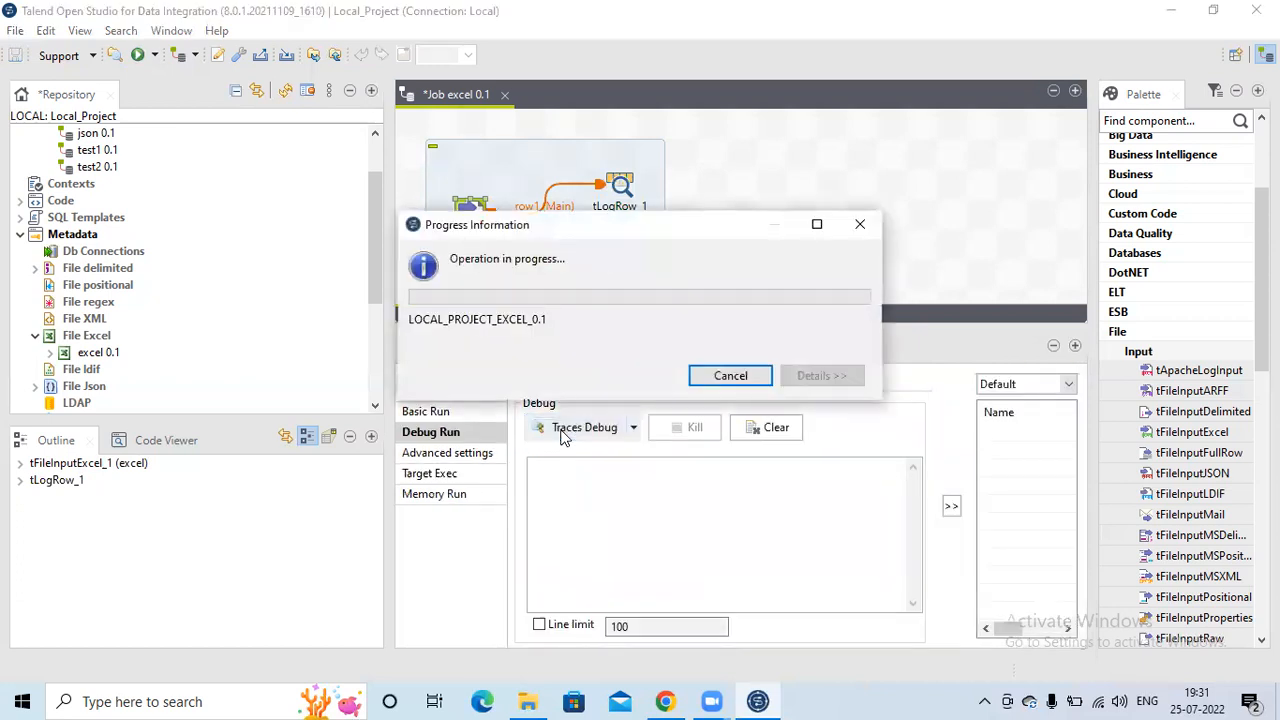
left_click(469, 411)
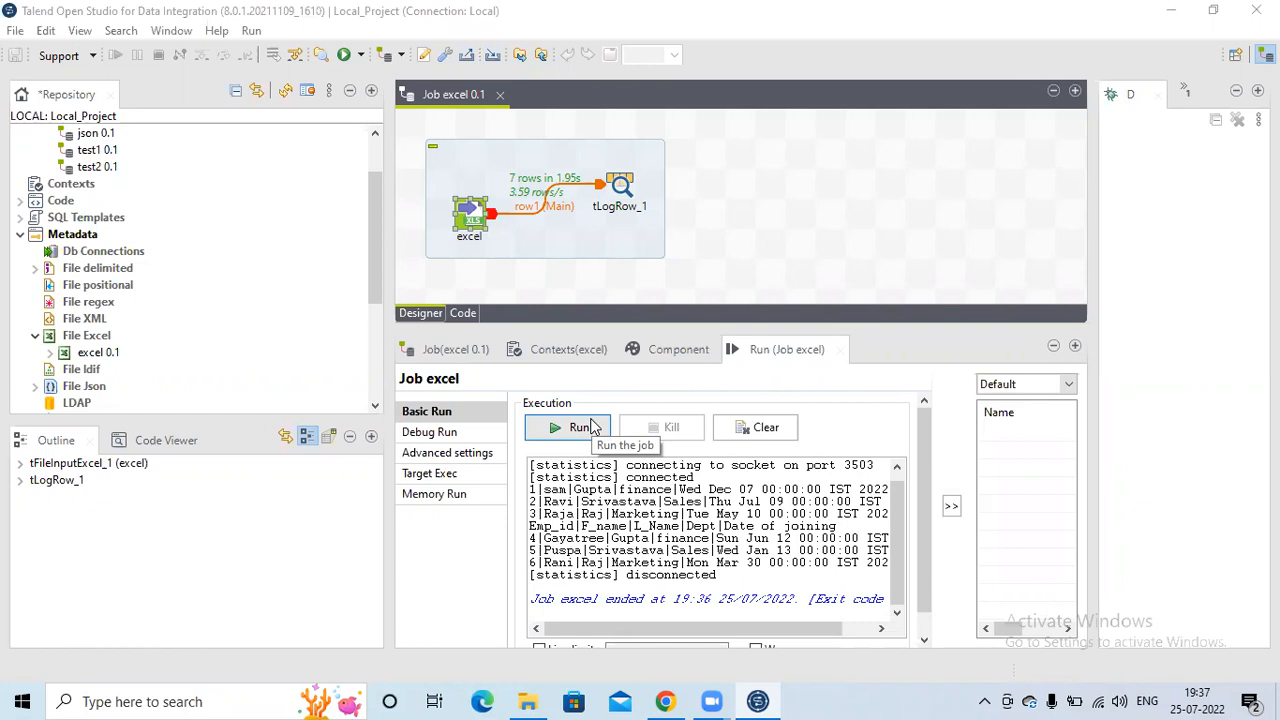
left_click(587, 434)
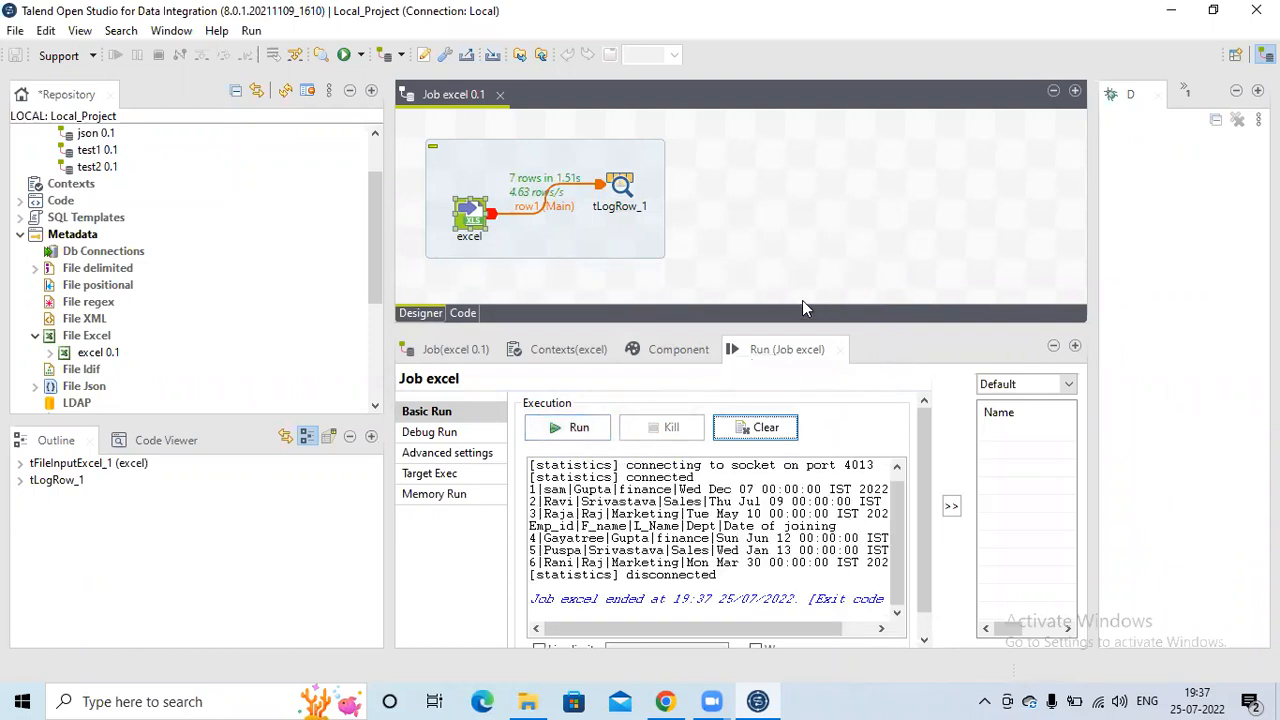
Enable Affect each sheet(header&footer) in the excel input component's basic settings and rerun the job.
left_click_drag(798, 322, 785, 233)
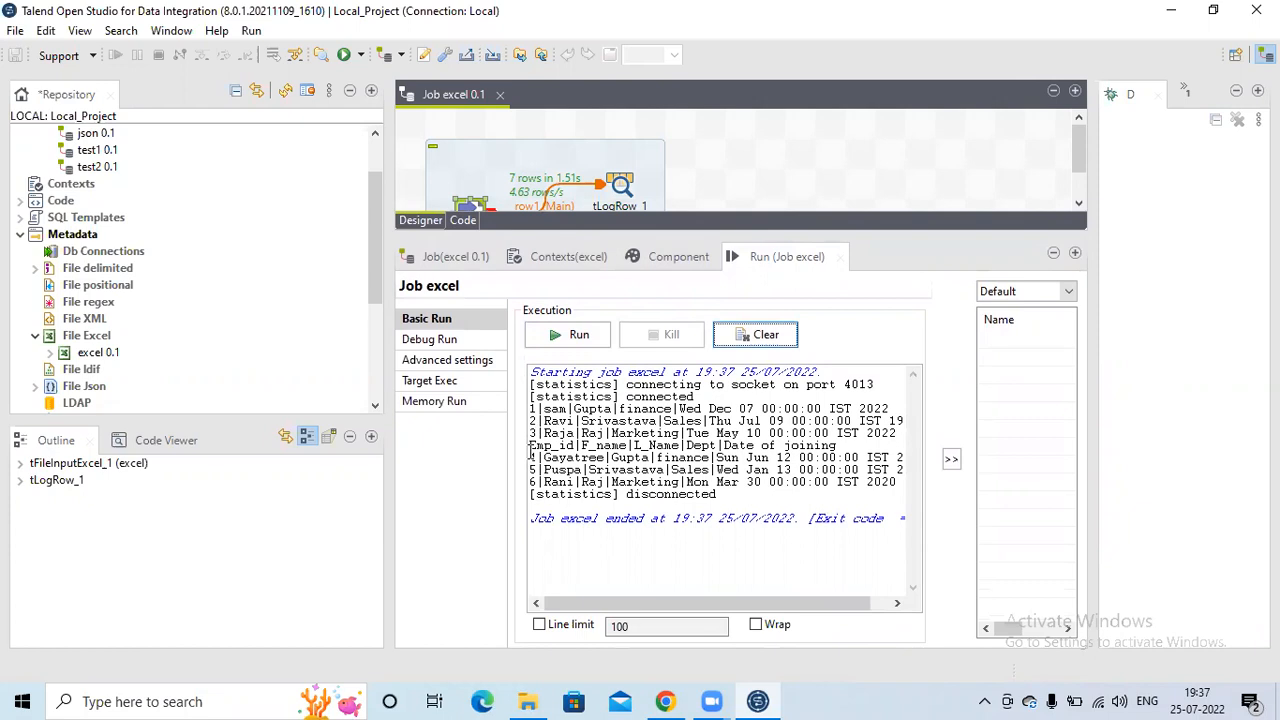
mouse_move(531, 453)
left_mouse_down()
mouse_move(583, 453)
mouse_move(530, 452)
left_mouse_up()
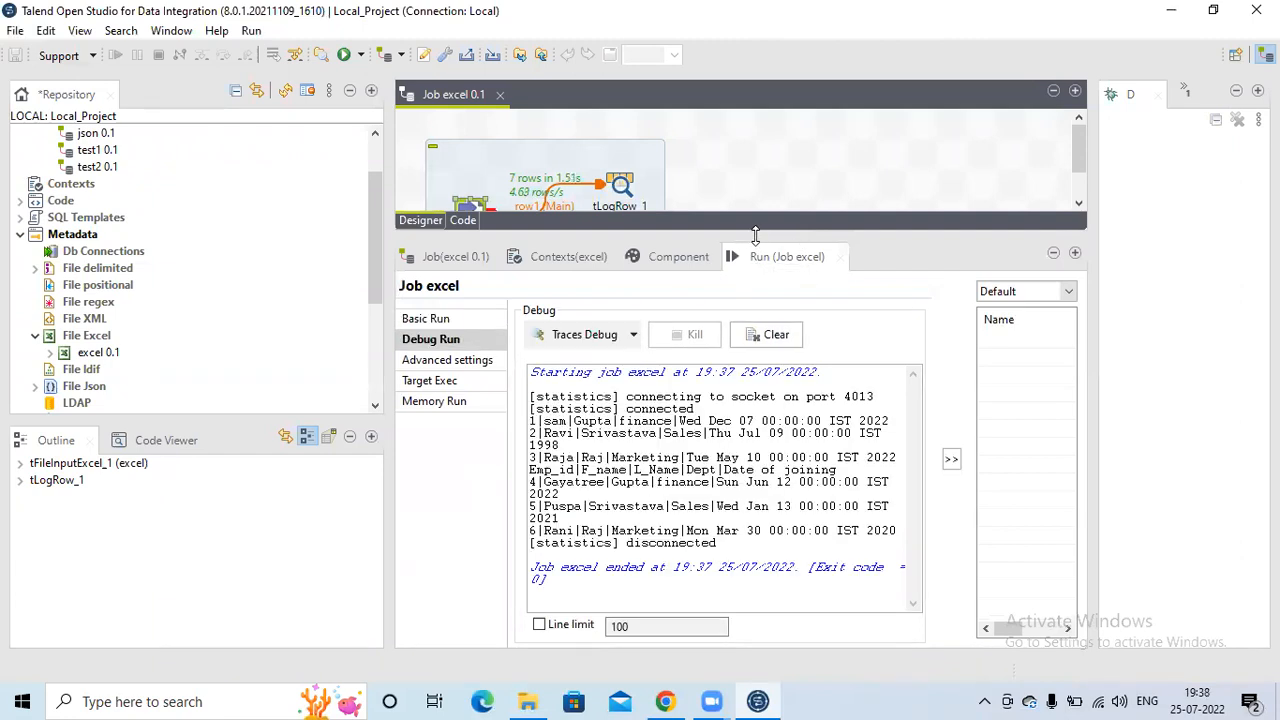
mouse_move(755, 235)
left_mouse_down()
mouse_move(749, 254)
mouse_move(753, 243)
left_mouse_up()
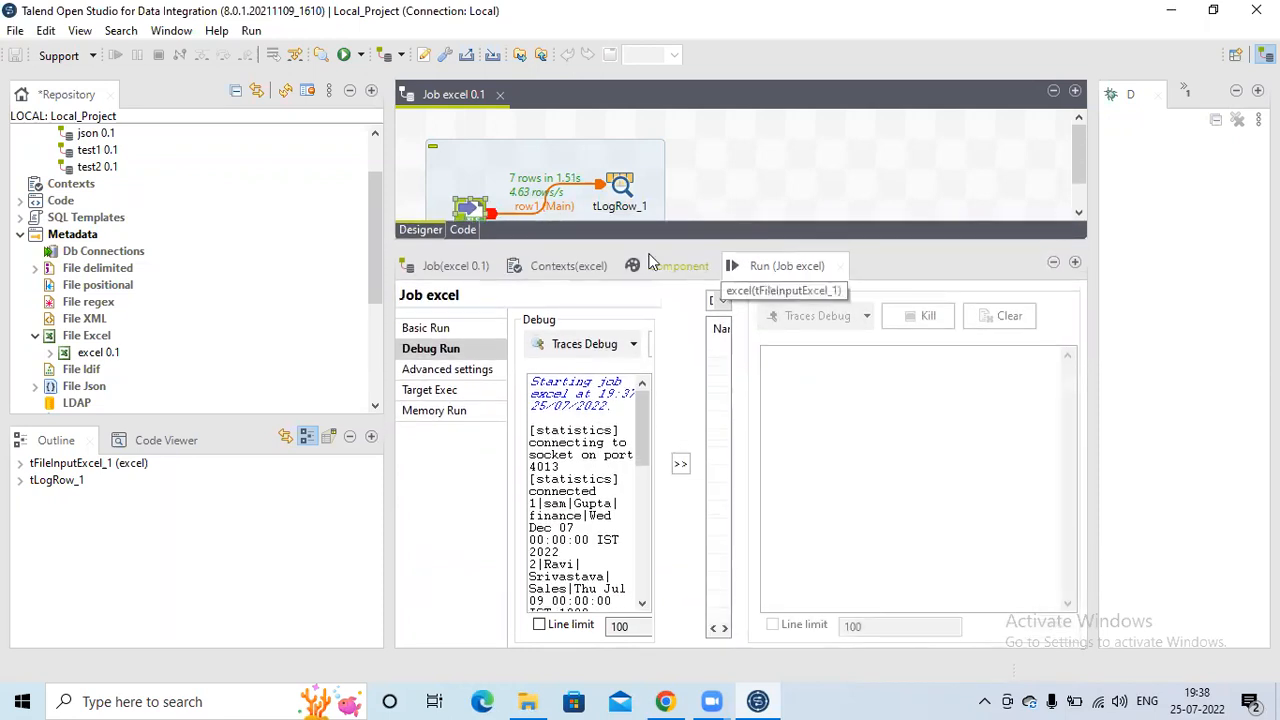
left_click(470, 208)
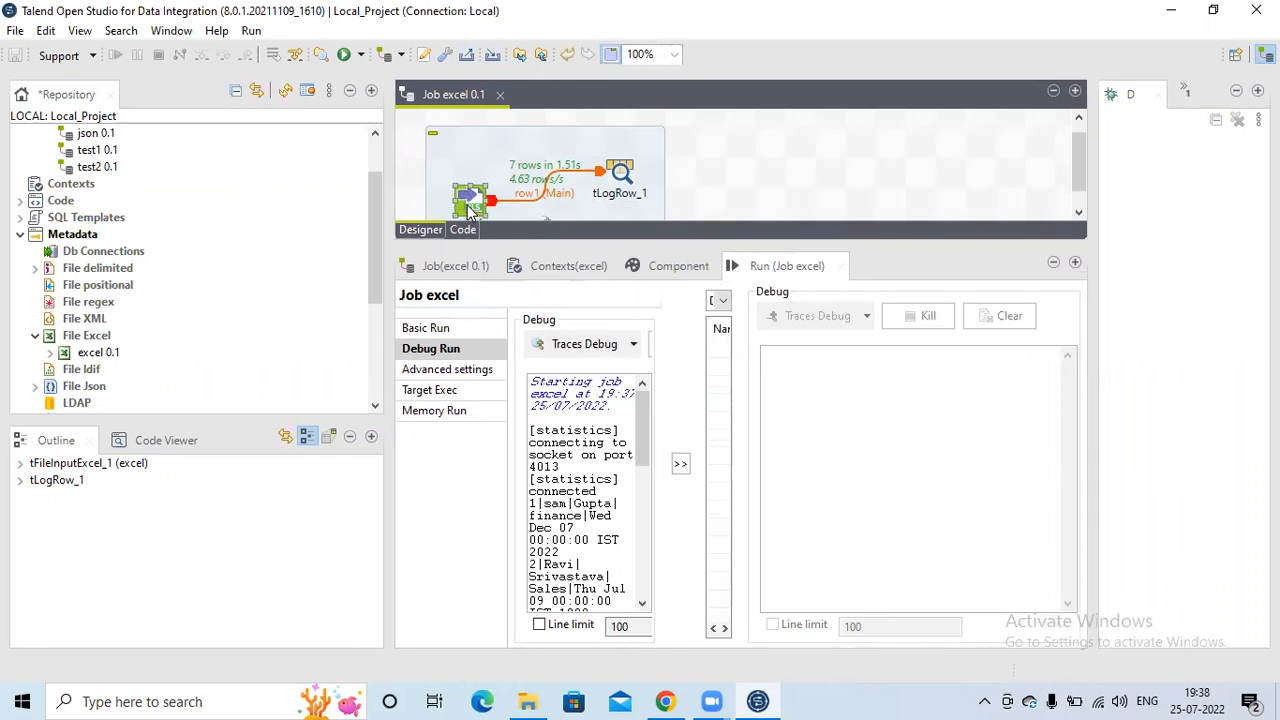
left_click(671, 268)
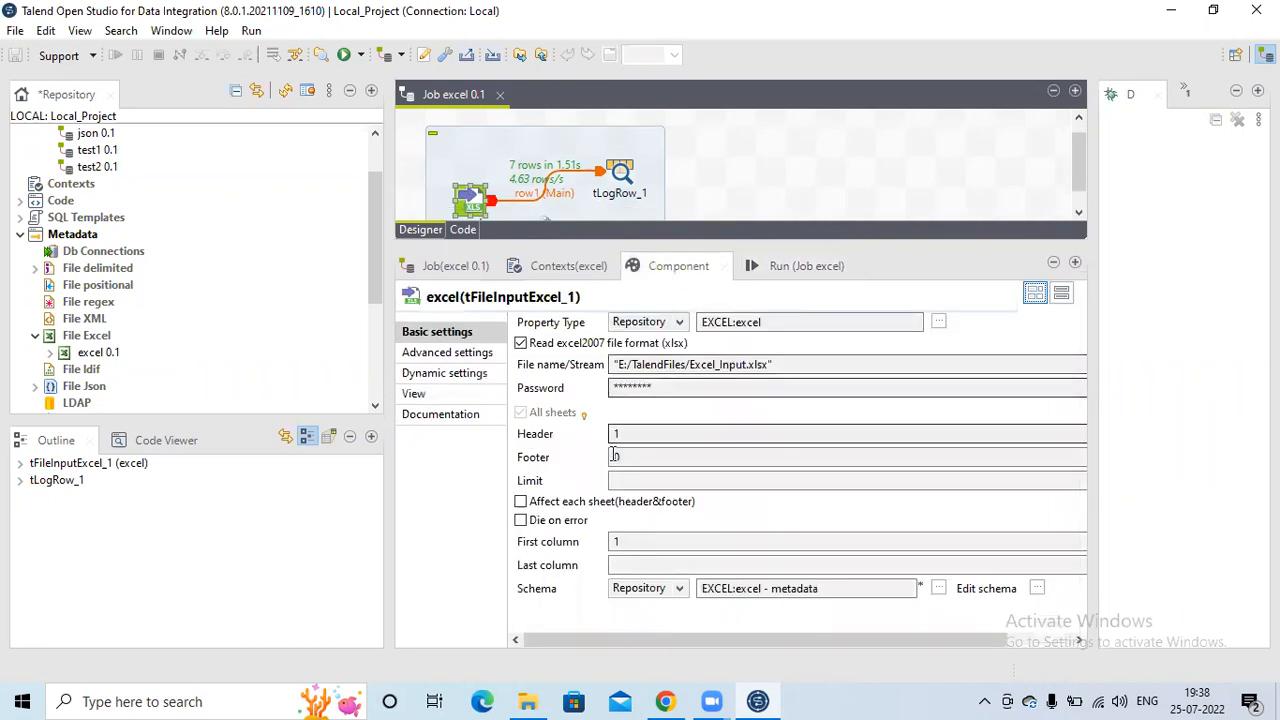
left_click(522, 503)
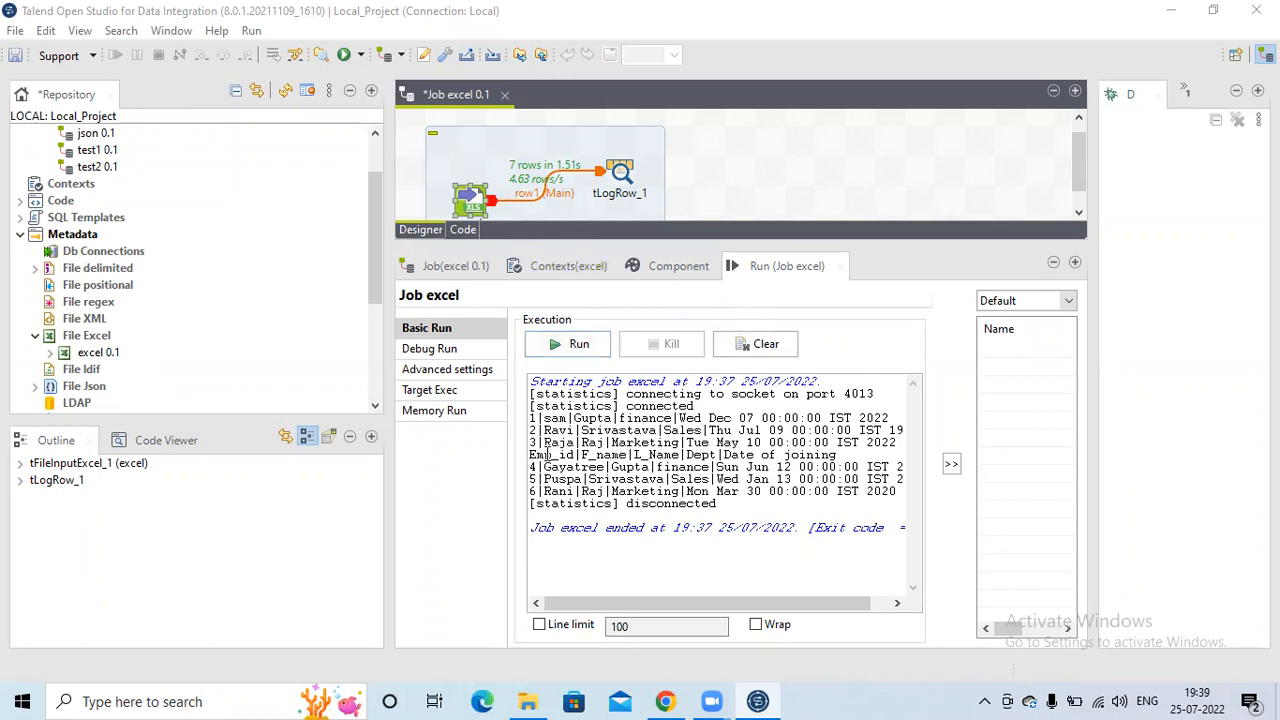
left_click(568, 344)
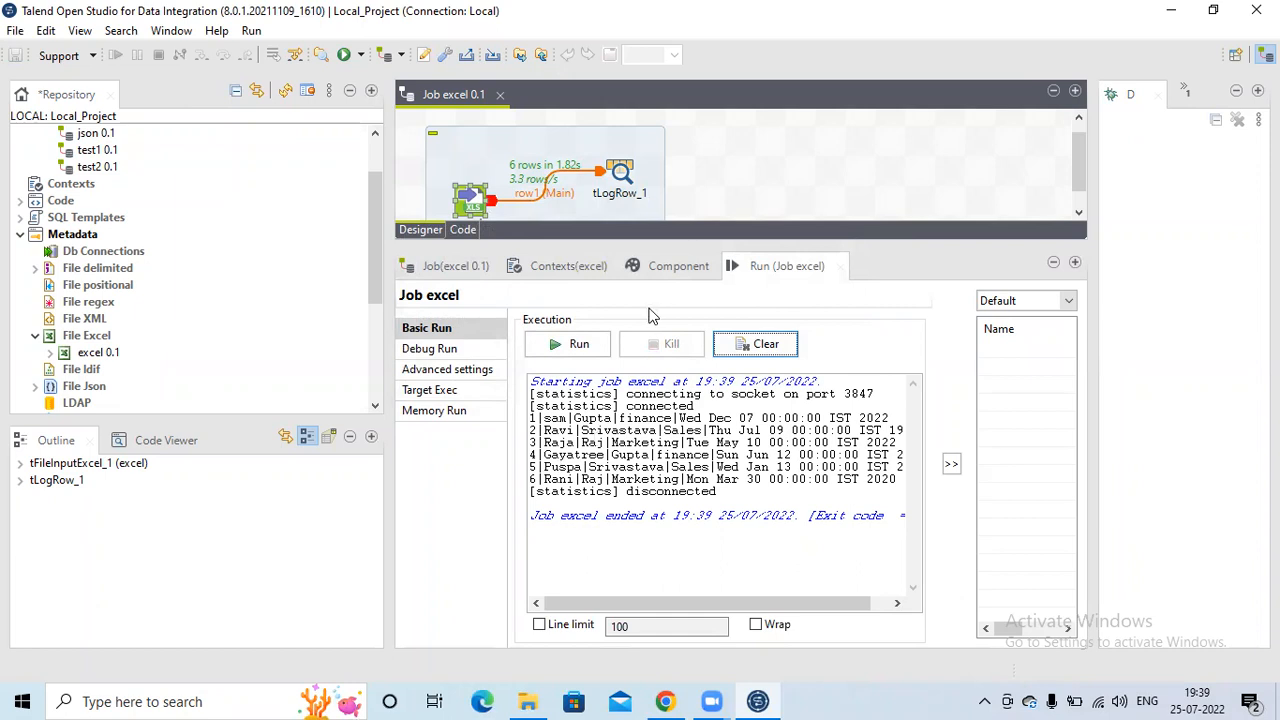
Enable Stop reading on encountering empty rows in the excel input component's advanced settings, leaving Trim all columns off.
left_click(479, 208)
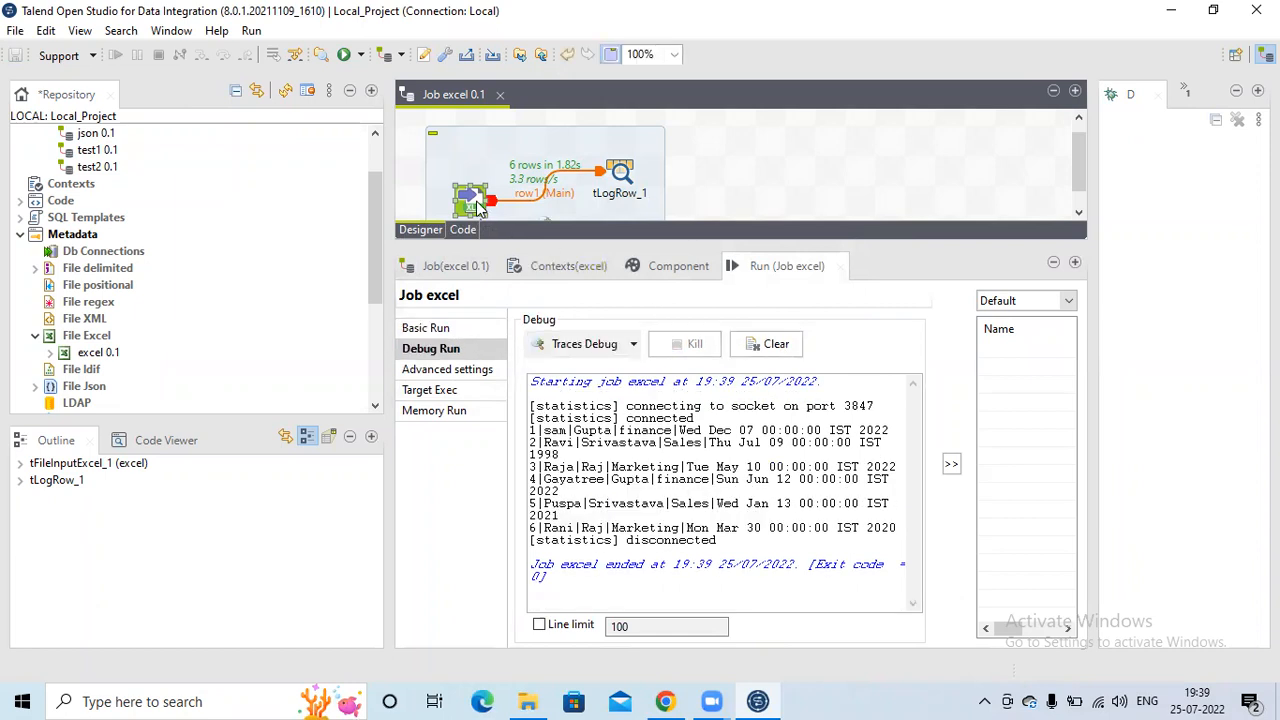
left_click(669, 259)
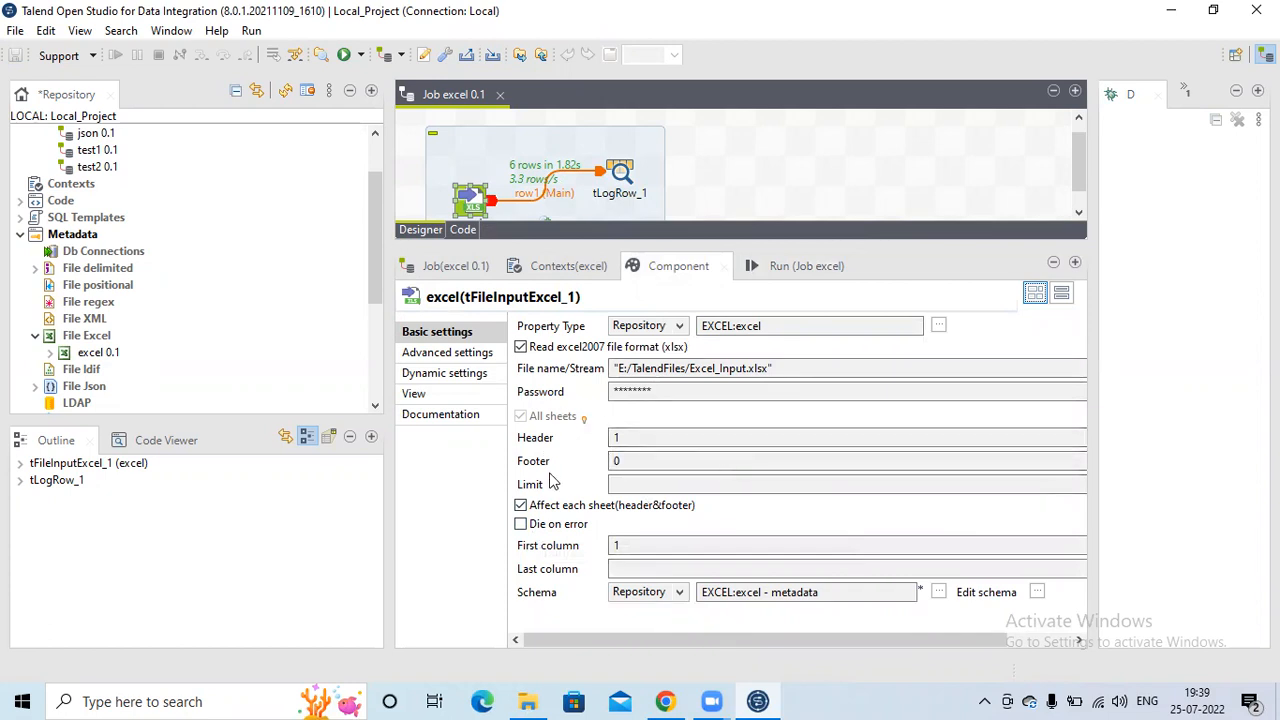
left_click(466, 361)
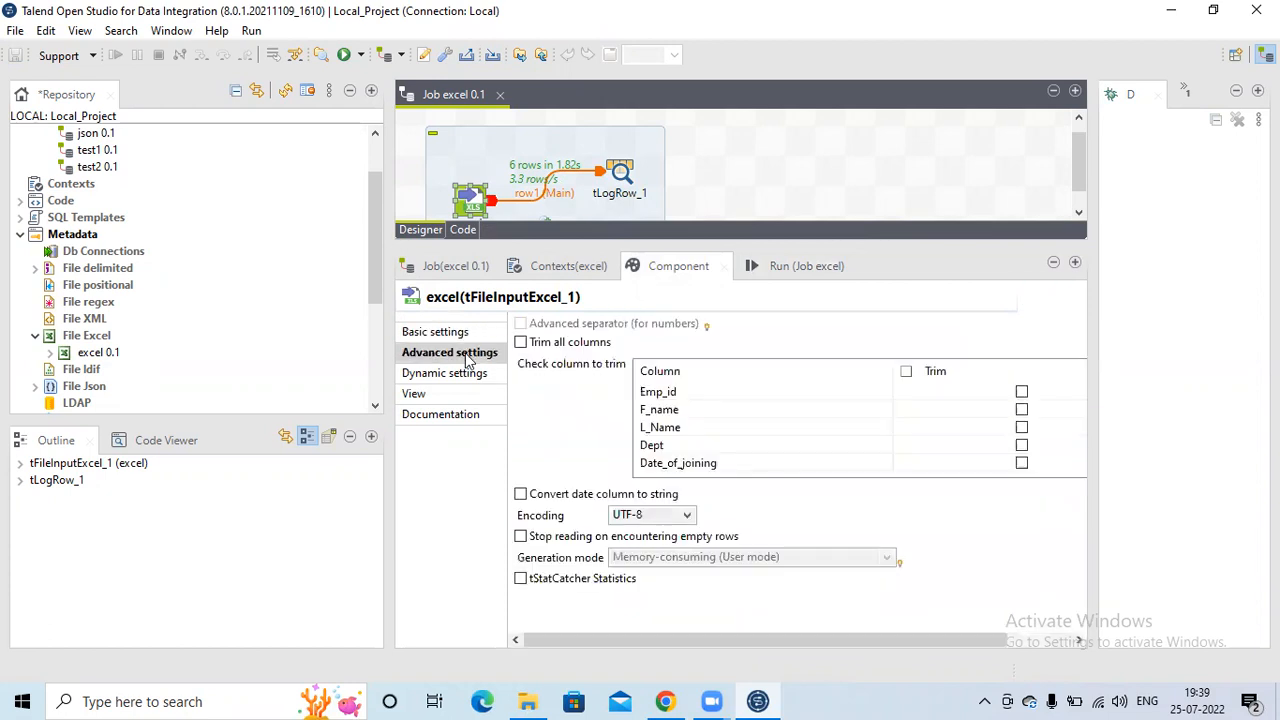
left_click(522, 343)
left_click(522, 343)
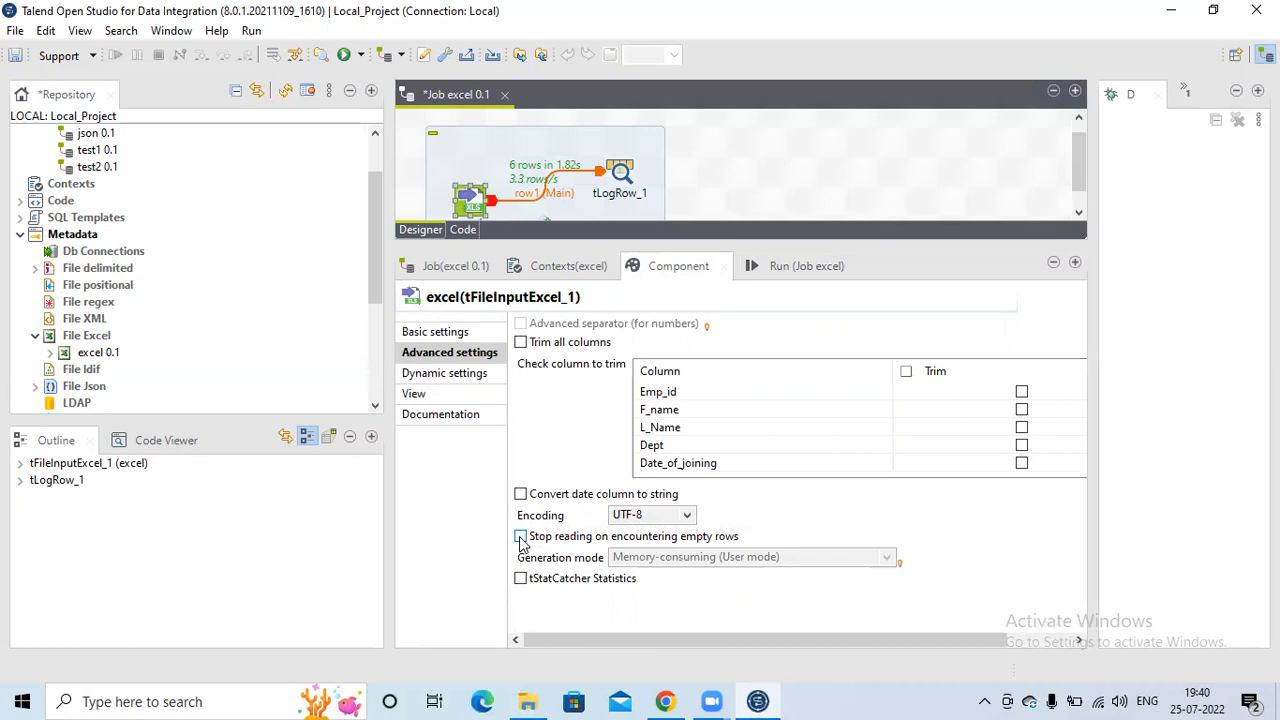
left_click(521, 537)
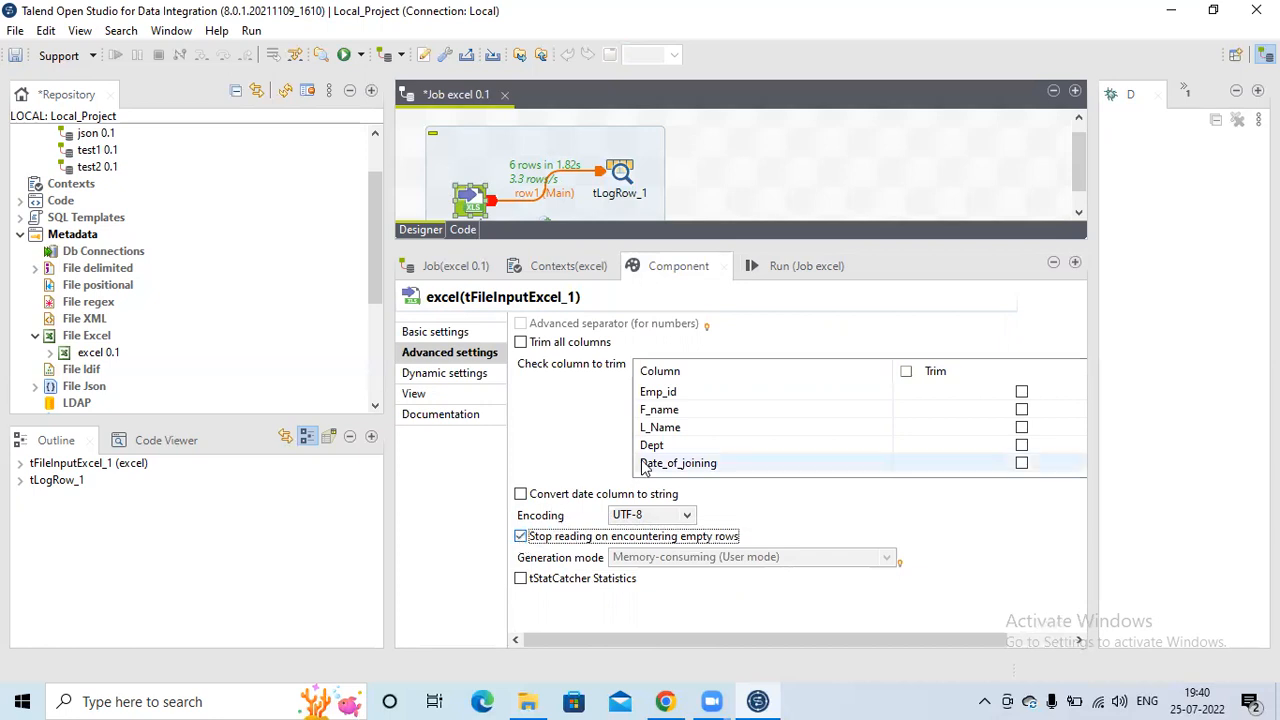
Run the excel job again as a Basic Run with the empty-row option enabled.
left_click(641, 62)
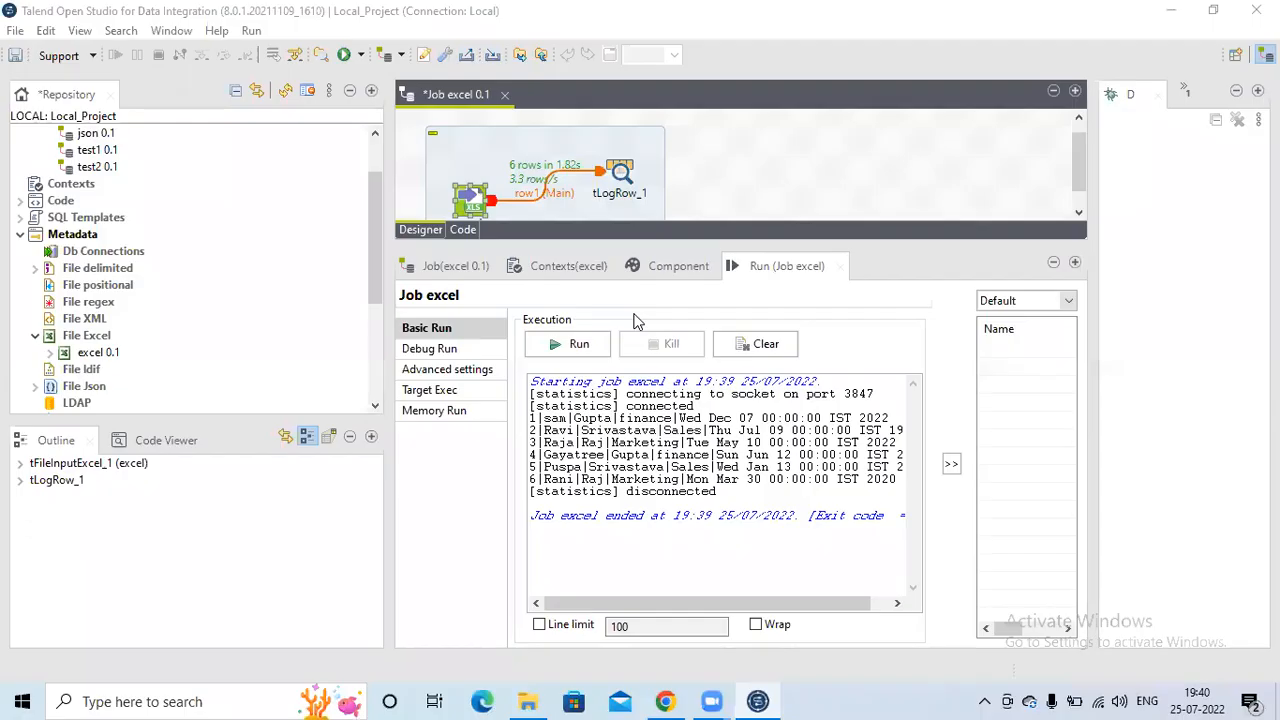
left_click(598, 343)
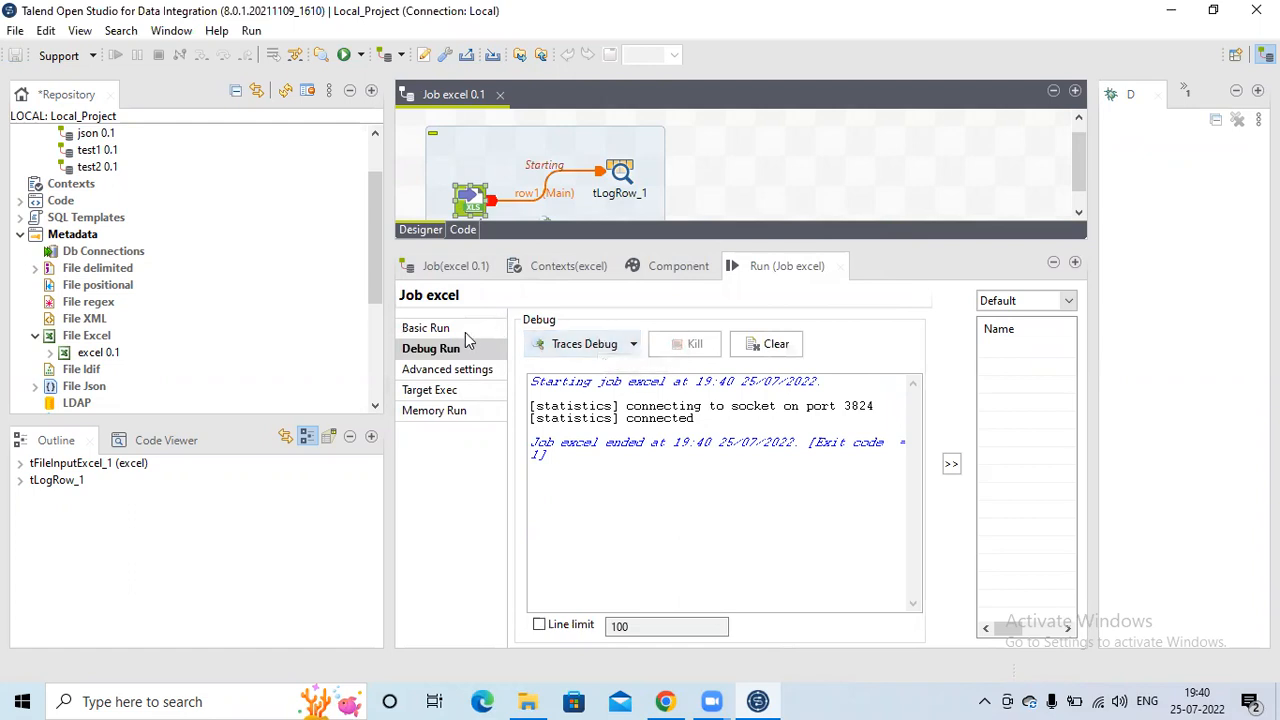
left_click(465, 332)
left_click(560, 348)
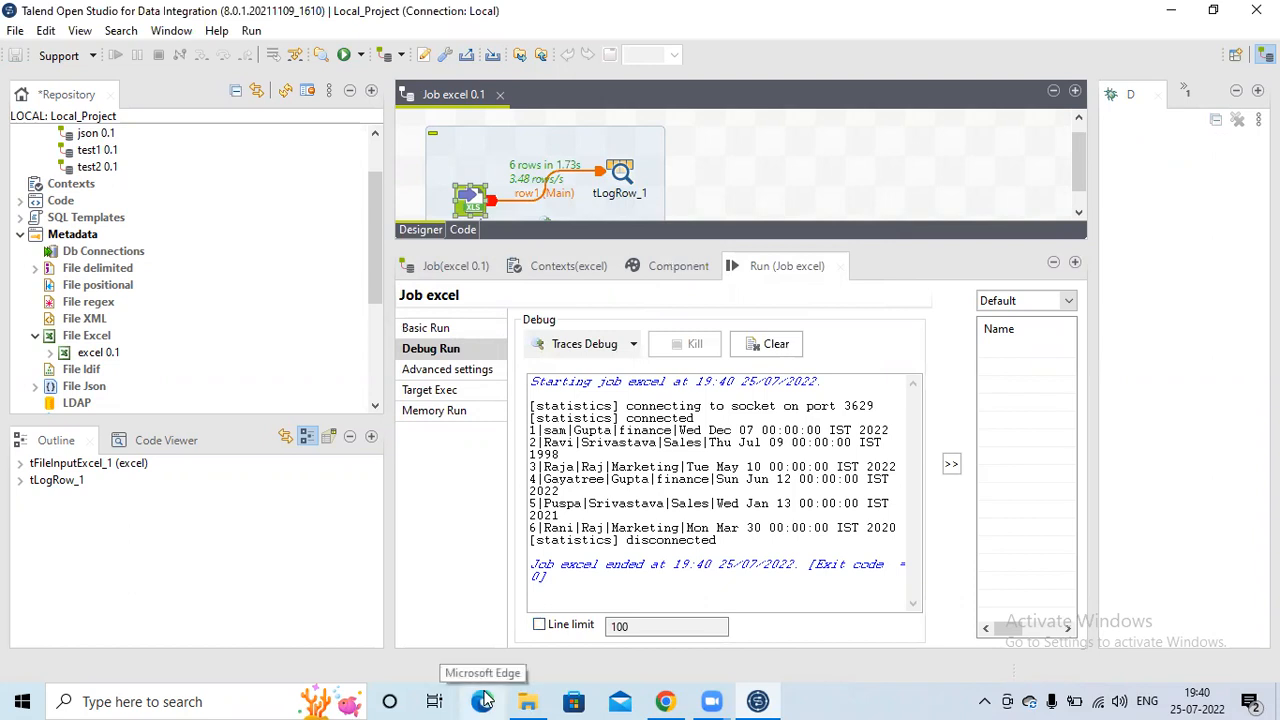
Switch to Book.xlsx in Excel Online and delete the empty row 1 above the headers on Sheet2.
mouse_move(665, 701)
left_click(665, 620)
left_click(194, 594)
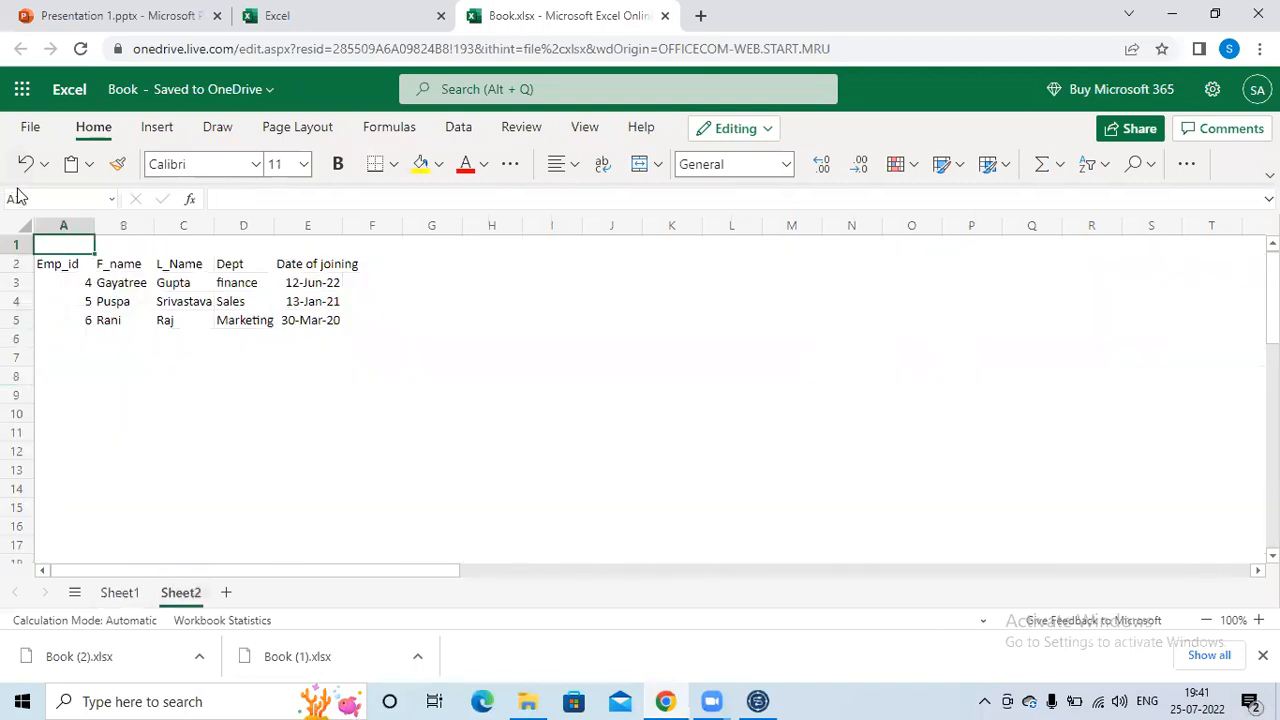
left_click(10, 246)
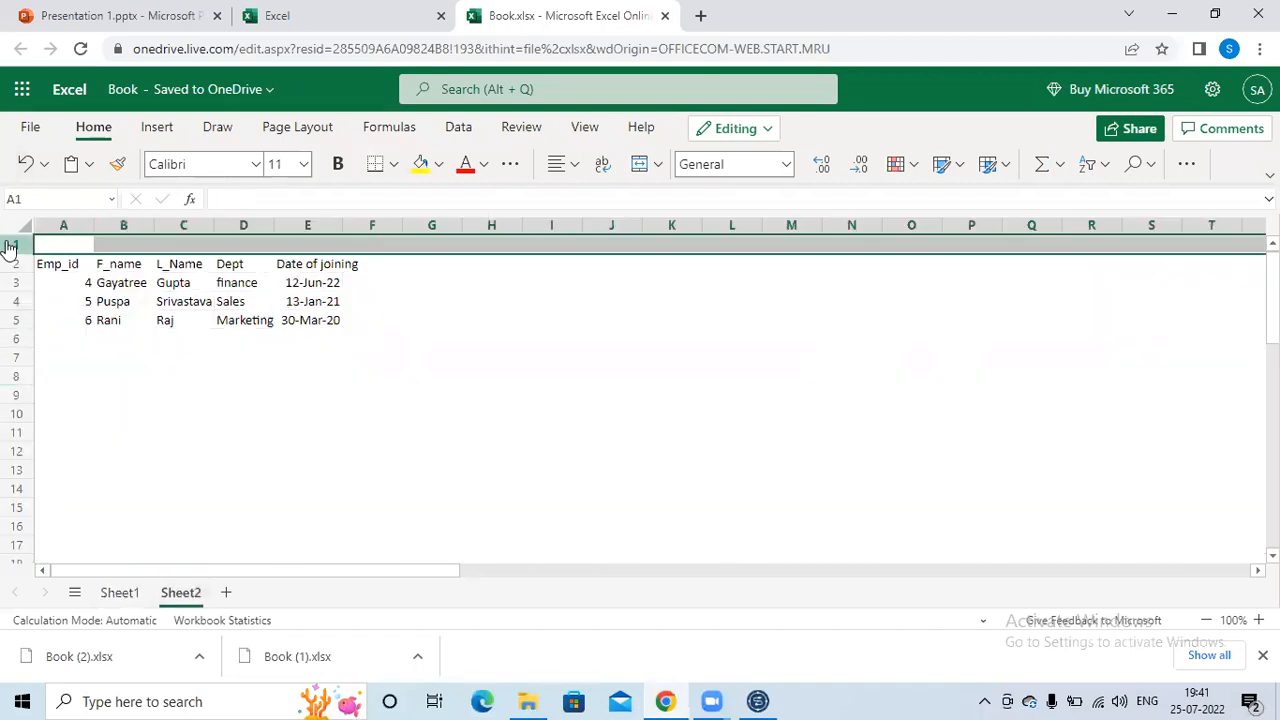
right_click(9, 247)
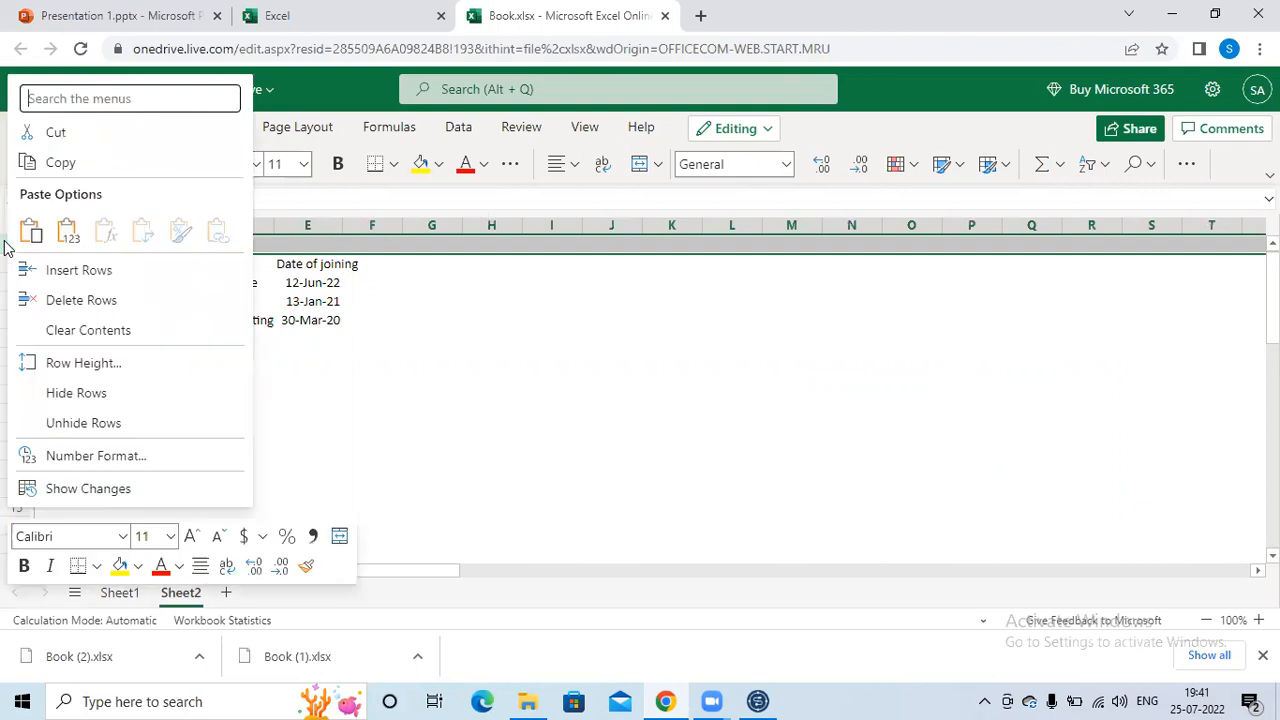
left_click(55, 299)
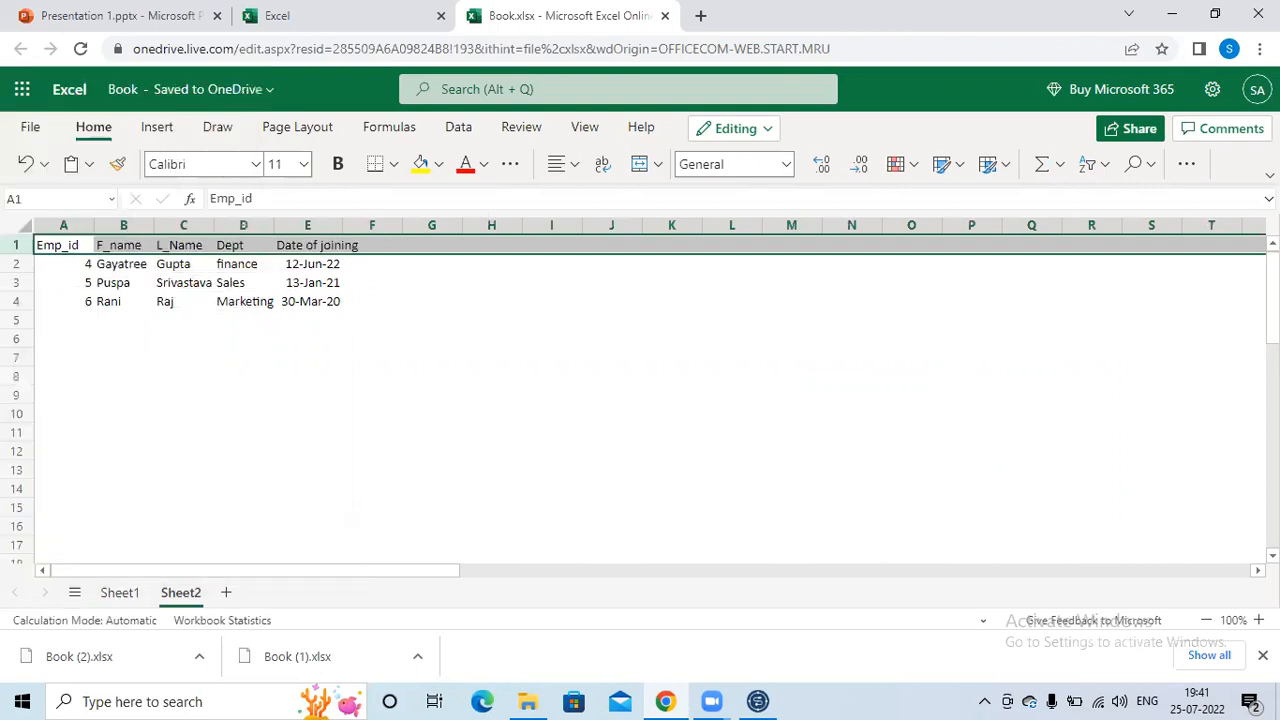
Insert an empty row on Sheet2 between the header row and the first employee record.
left_click(16, 264)
right_click(16, 270)
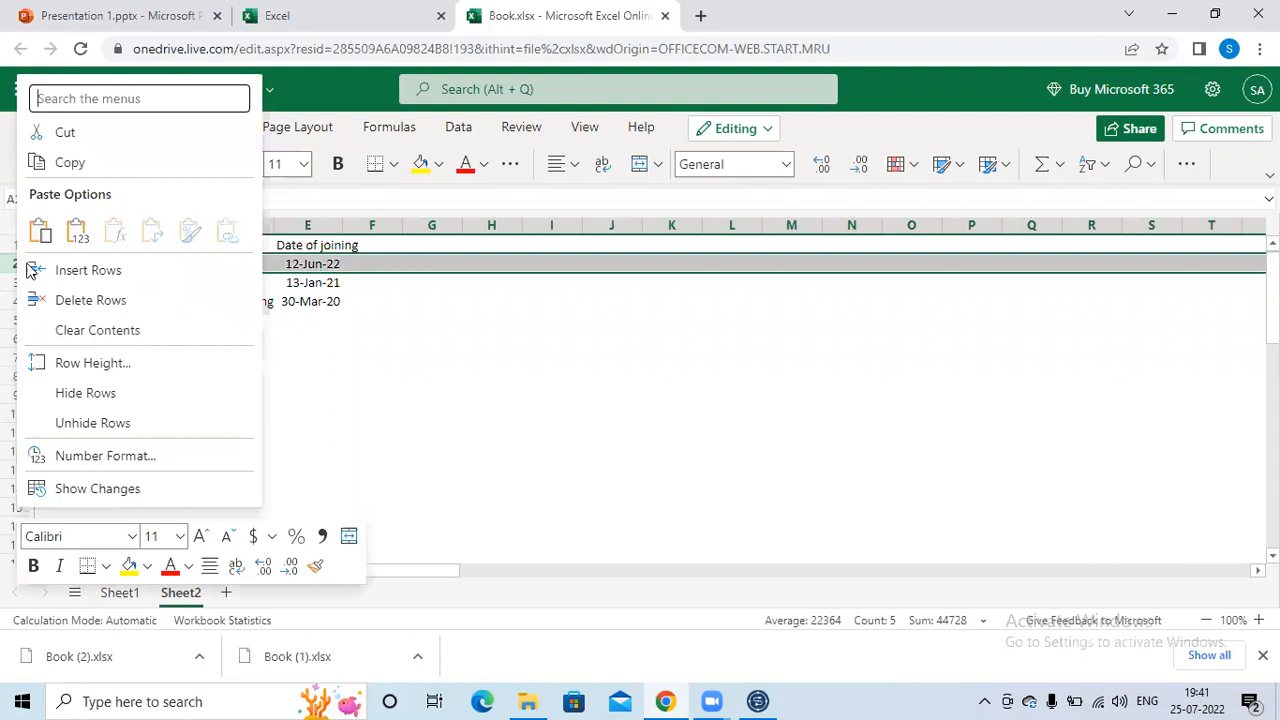
left_click(77, 274)
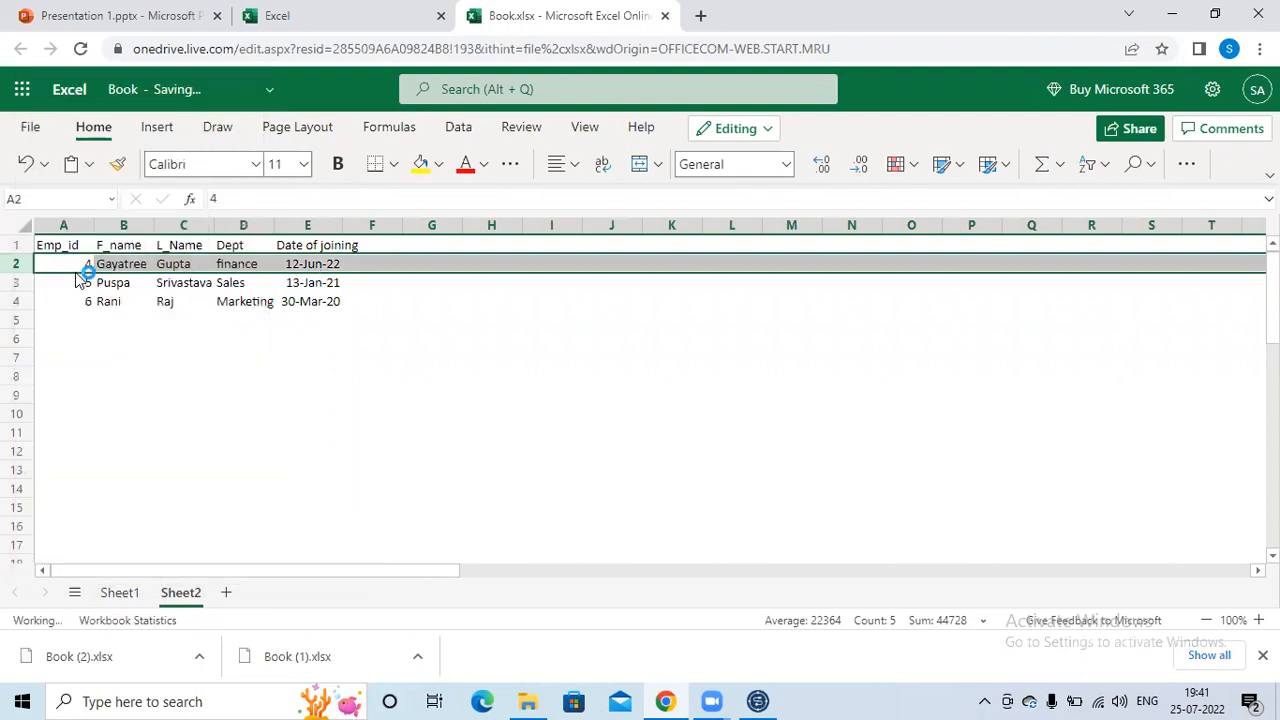
left_click(145, 282)
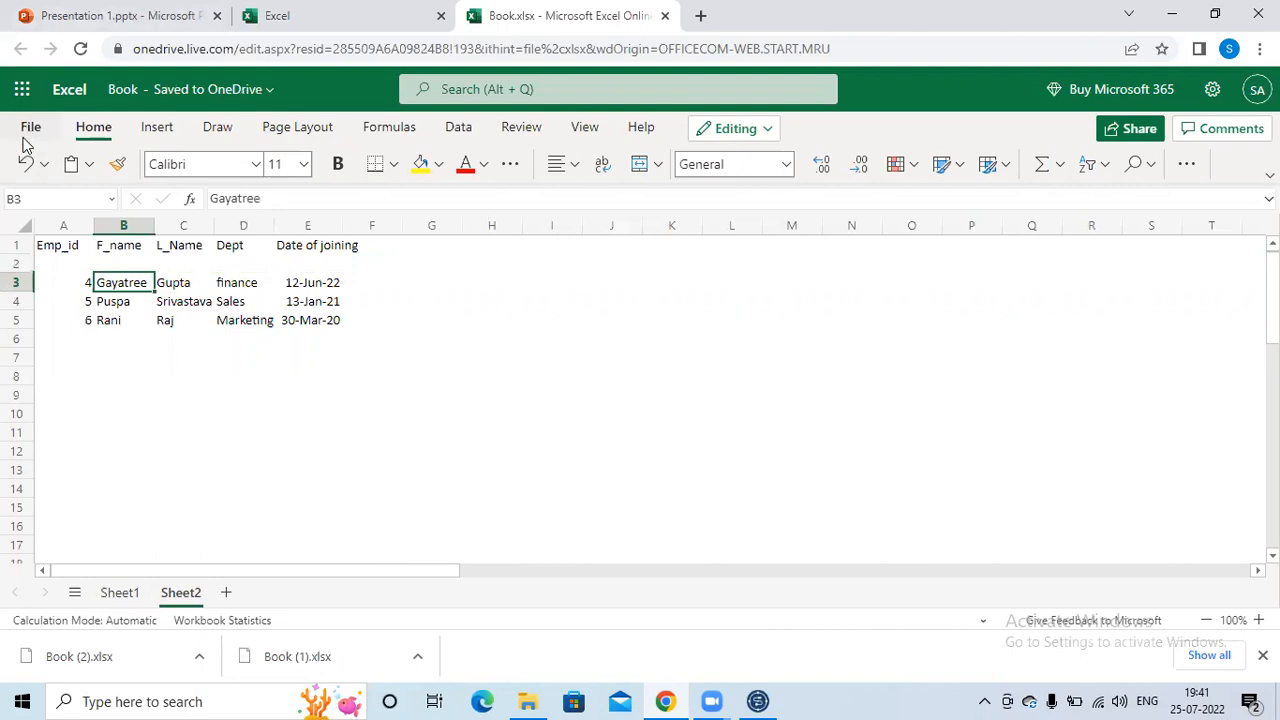
left_click(57, 257)
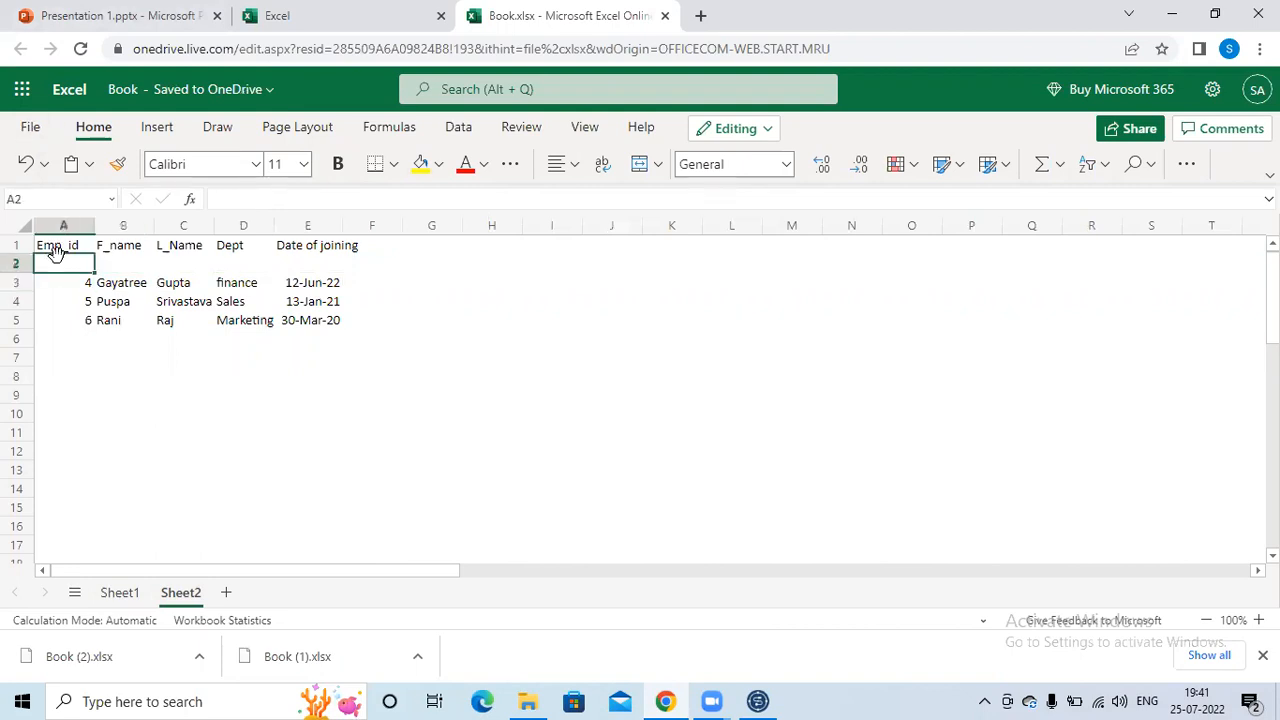
Download a copy of the workbook and copy Book (3).xlsx from Downloads into the TalendFiles folder.
left_click(30, 127)
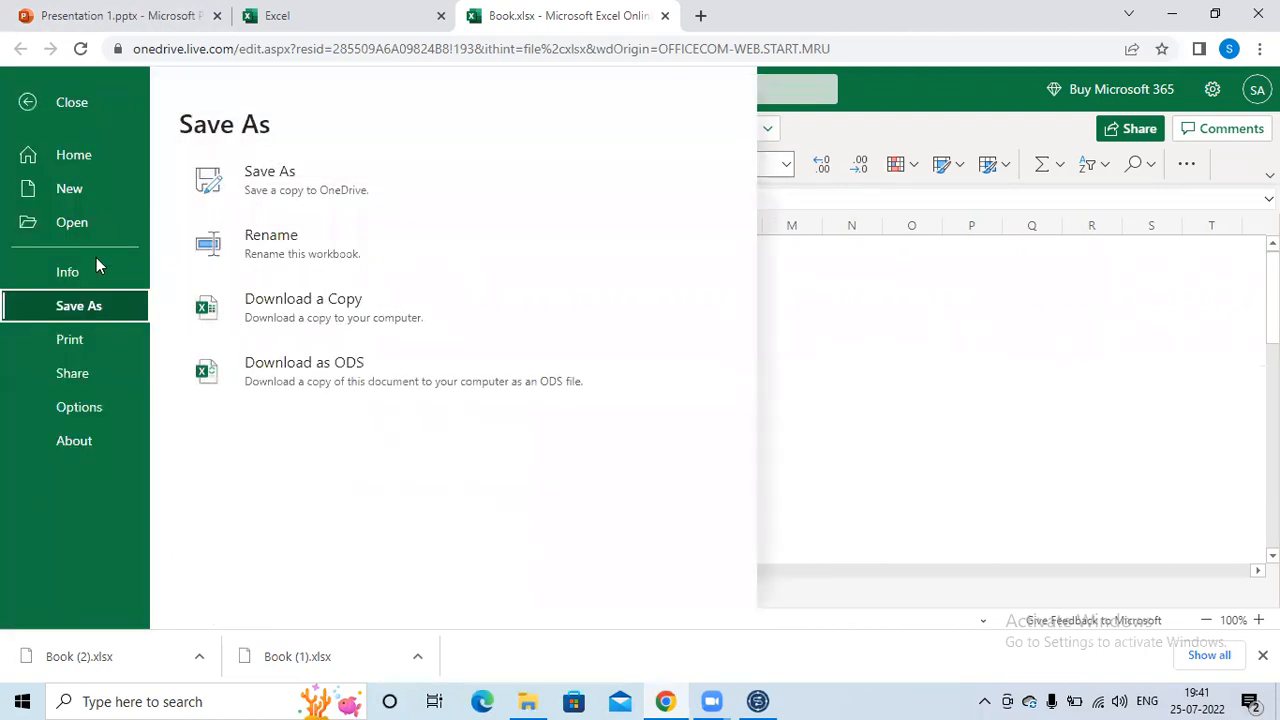
left_click(329, 317)
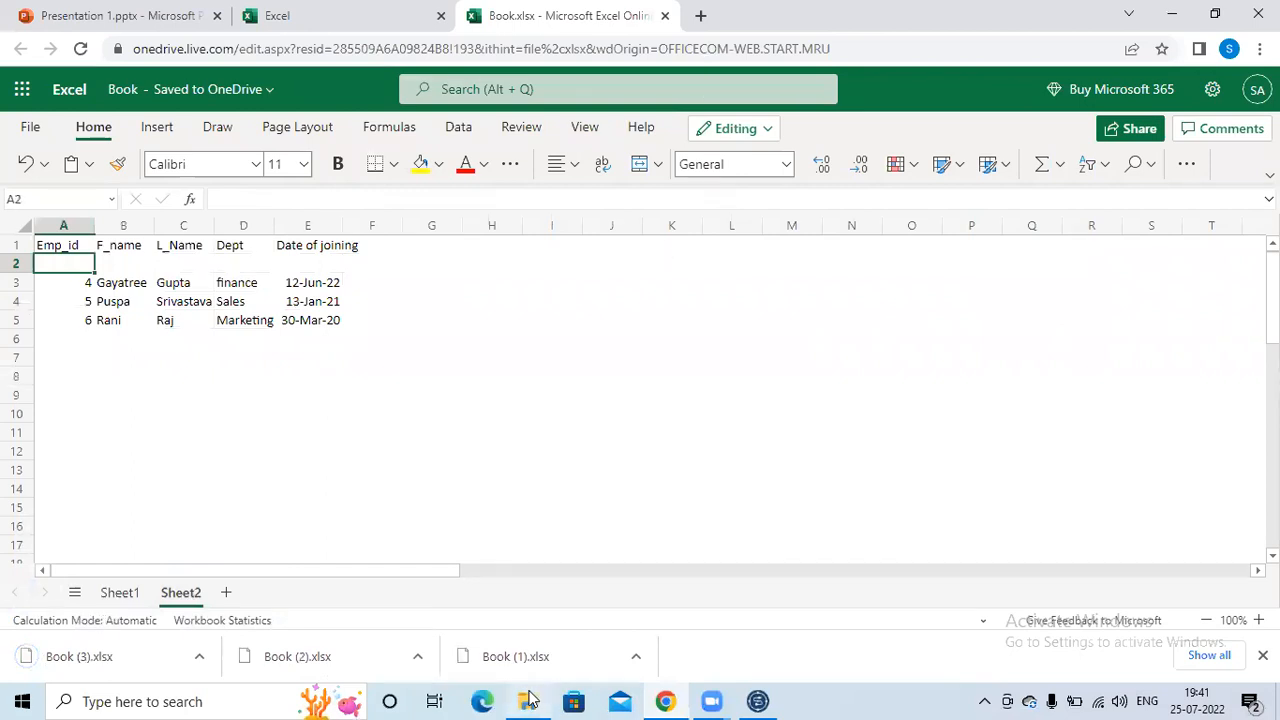
left_click(527, 701)
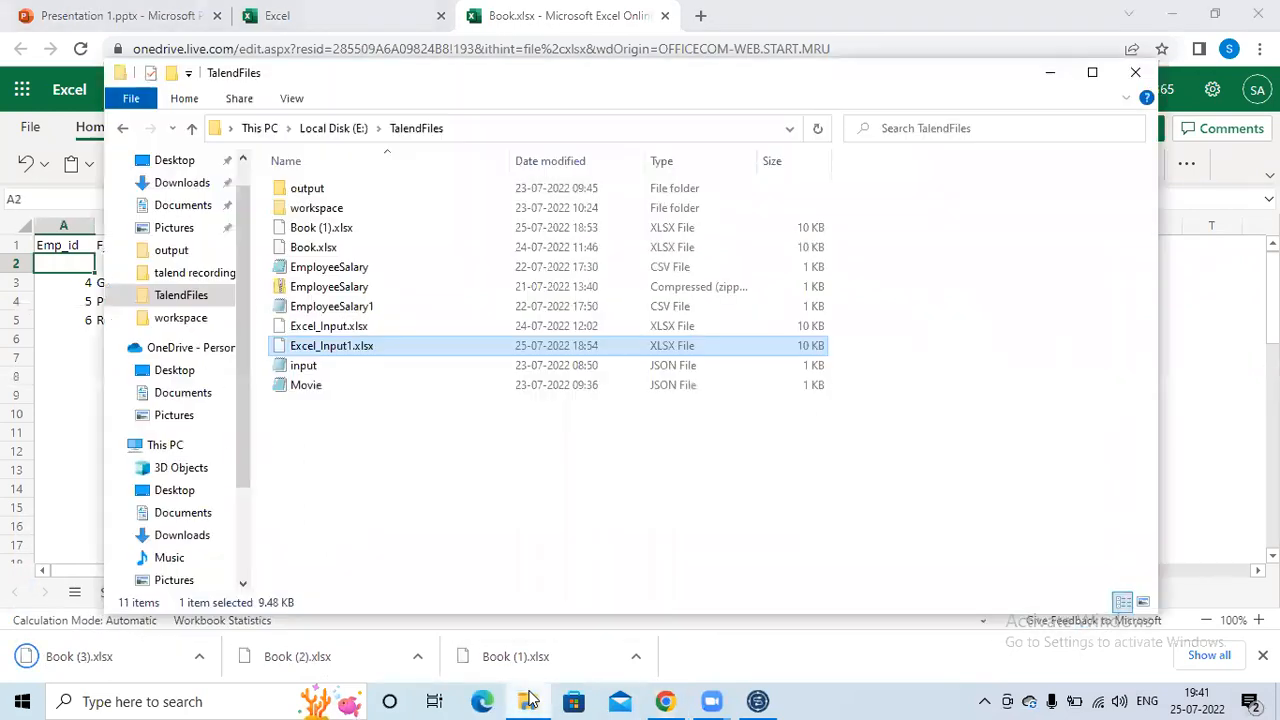
left_click(175, 184)
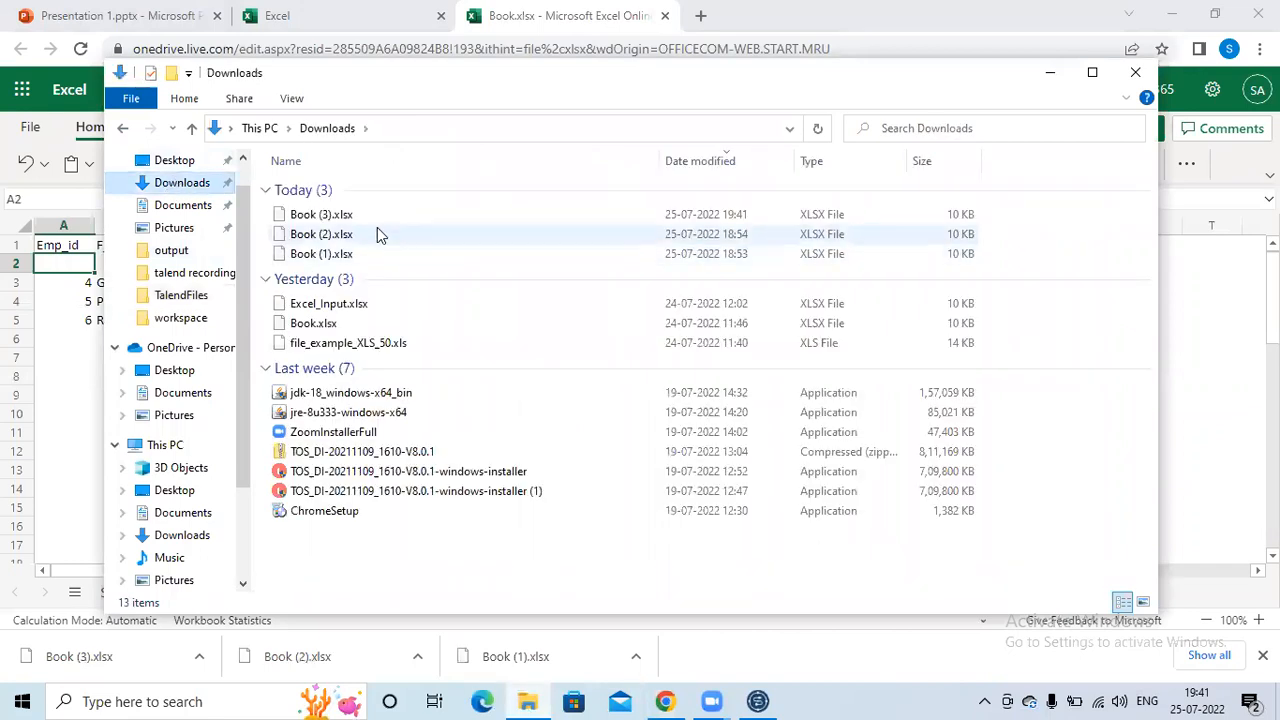
left_click(358, 216)
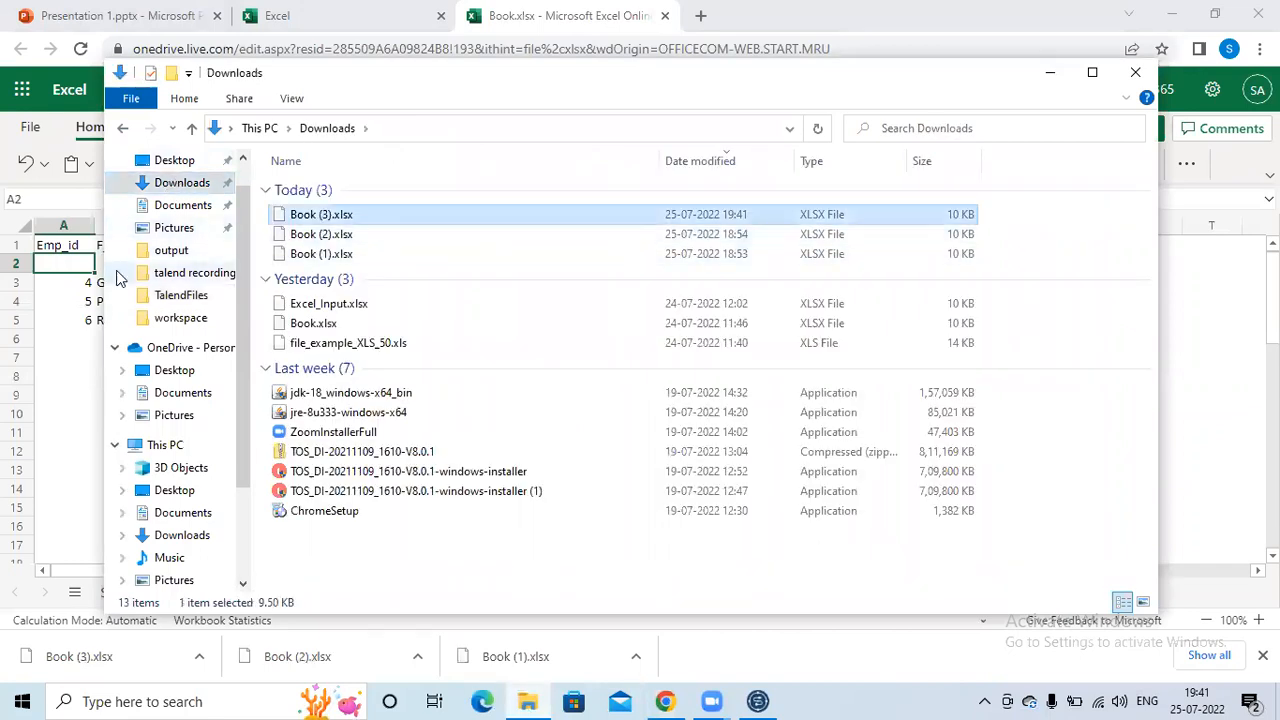
left_click(172, 297)
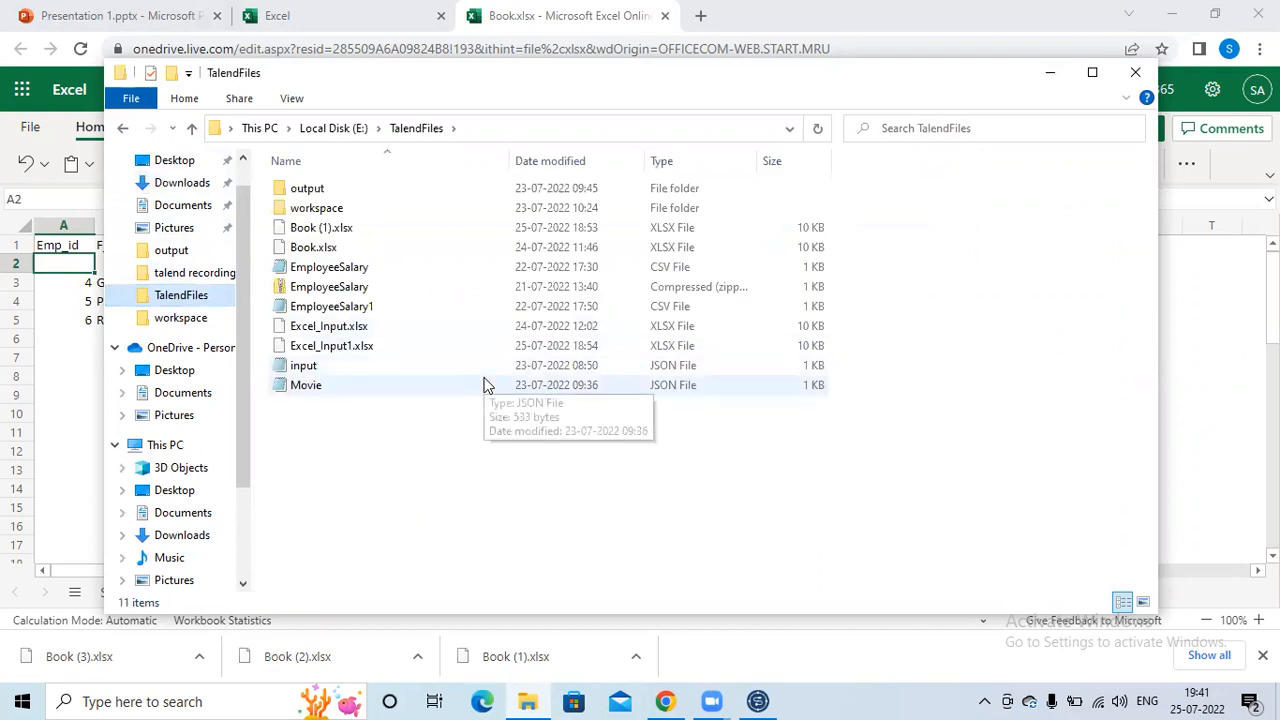
key("ctrl+v")
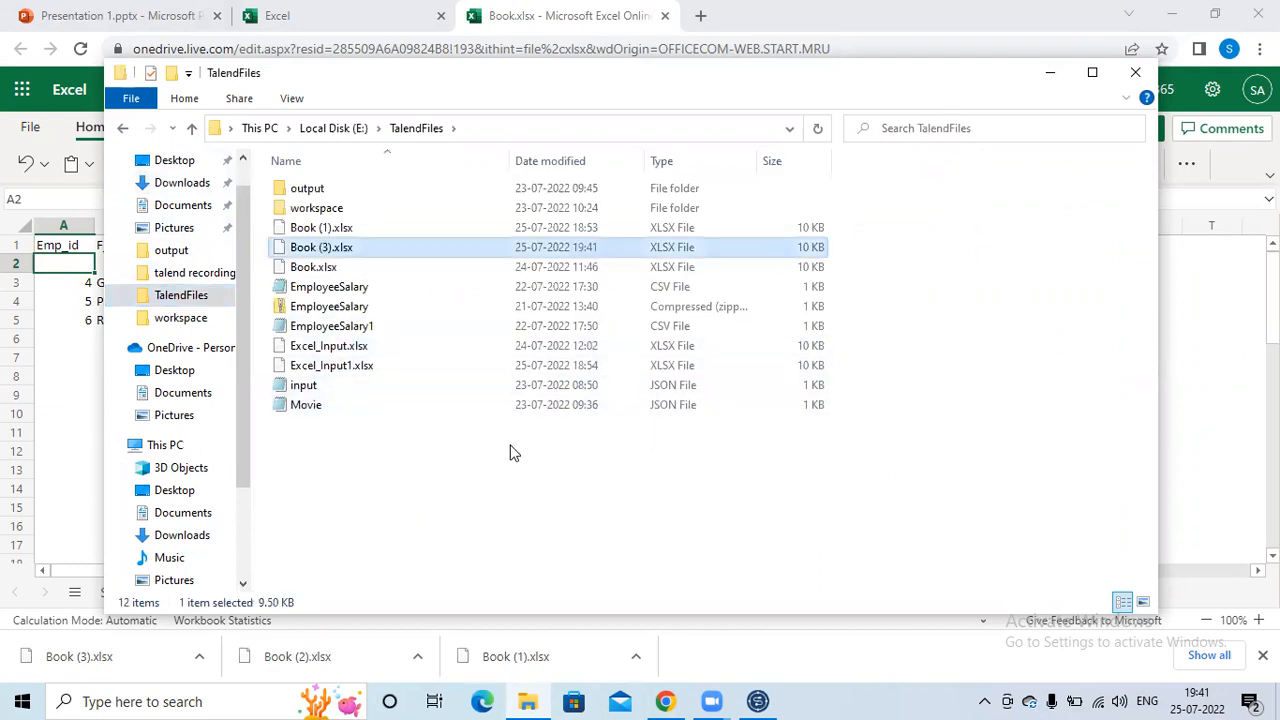
Rename Book (3).xlsx in TalendFiles as Excel_Input2.xlsx and switch back to Talend Open Studio.
left_click(323, 252)
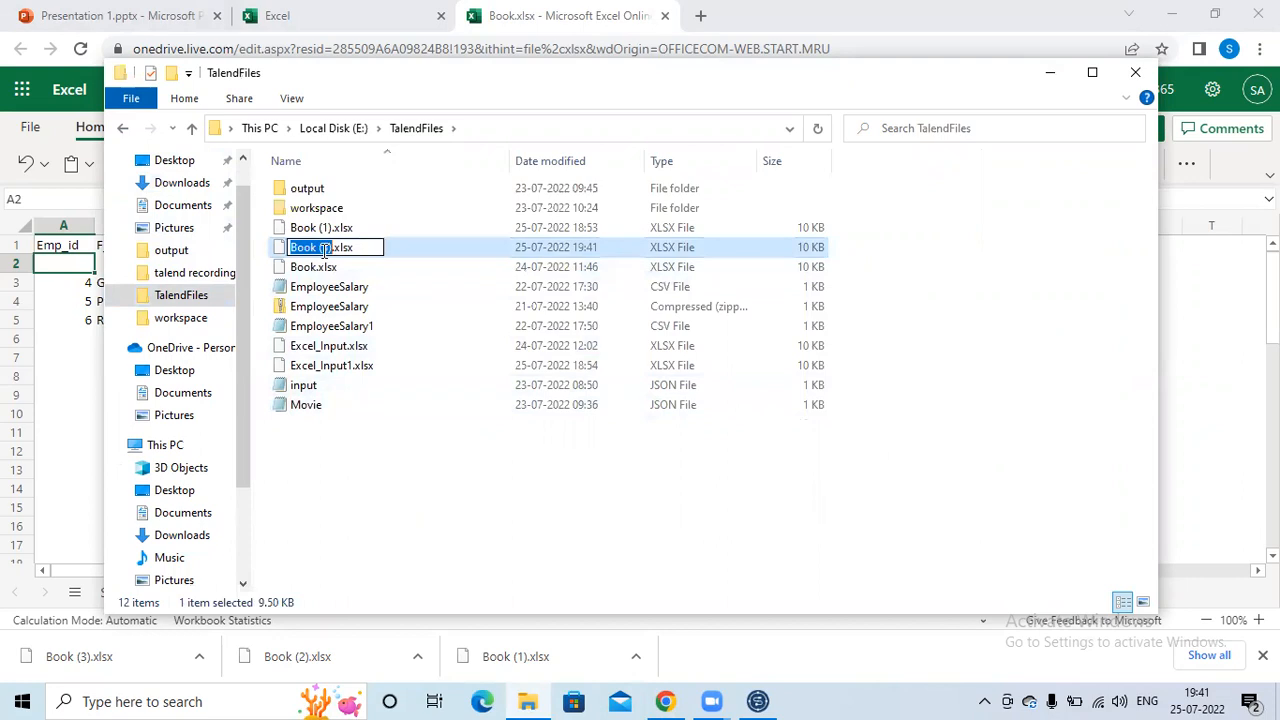
type("Excel")
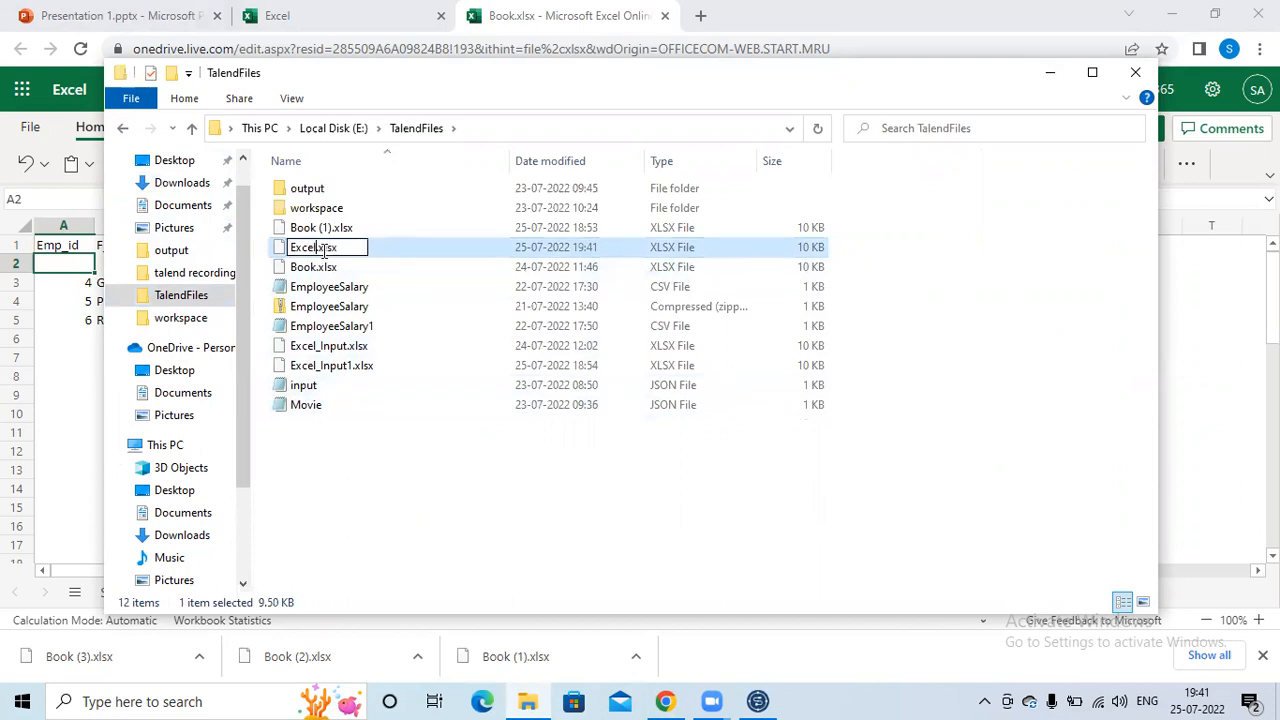
type("_Input")
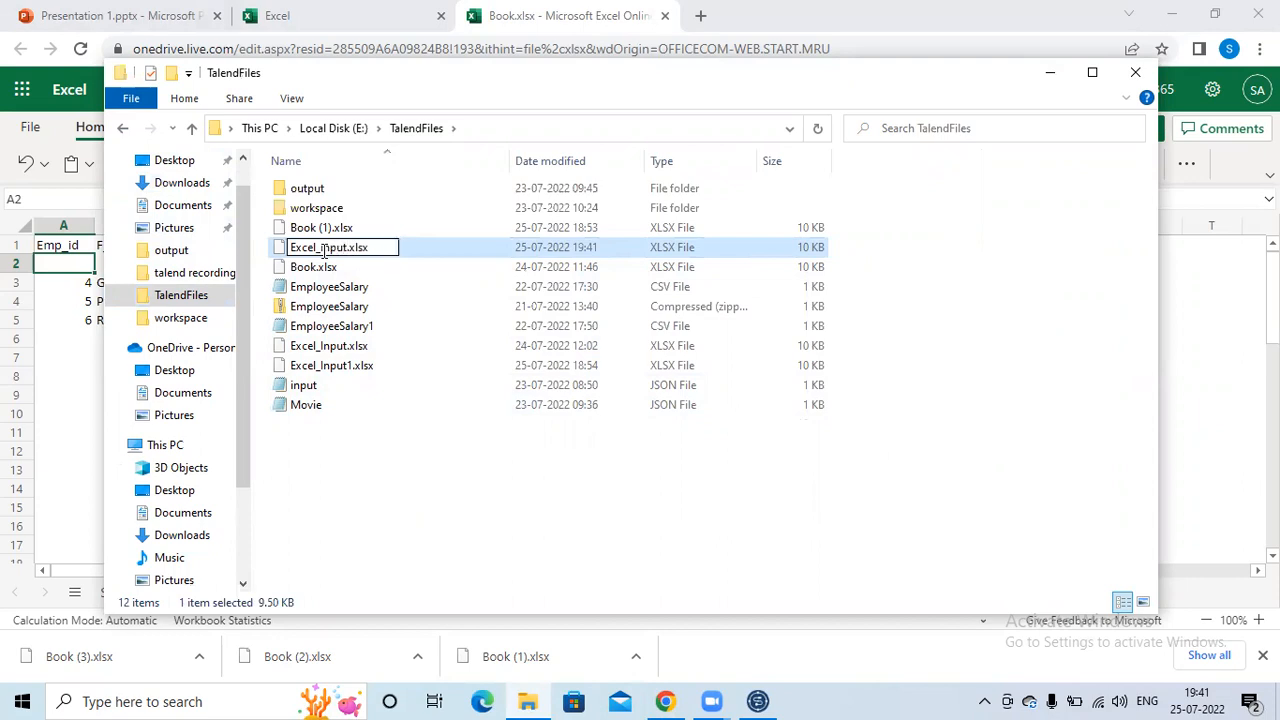
type("2")
key("Return")
left_click(534, 478)
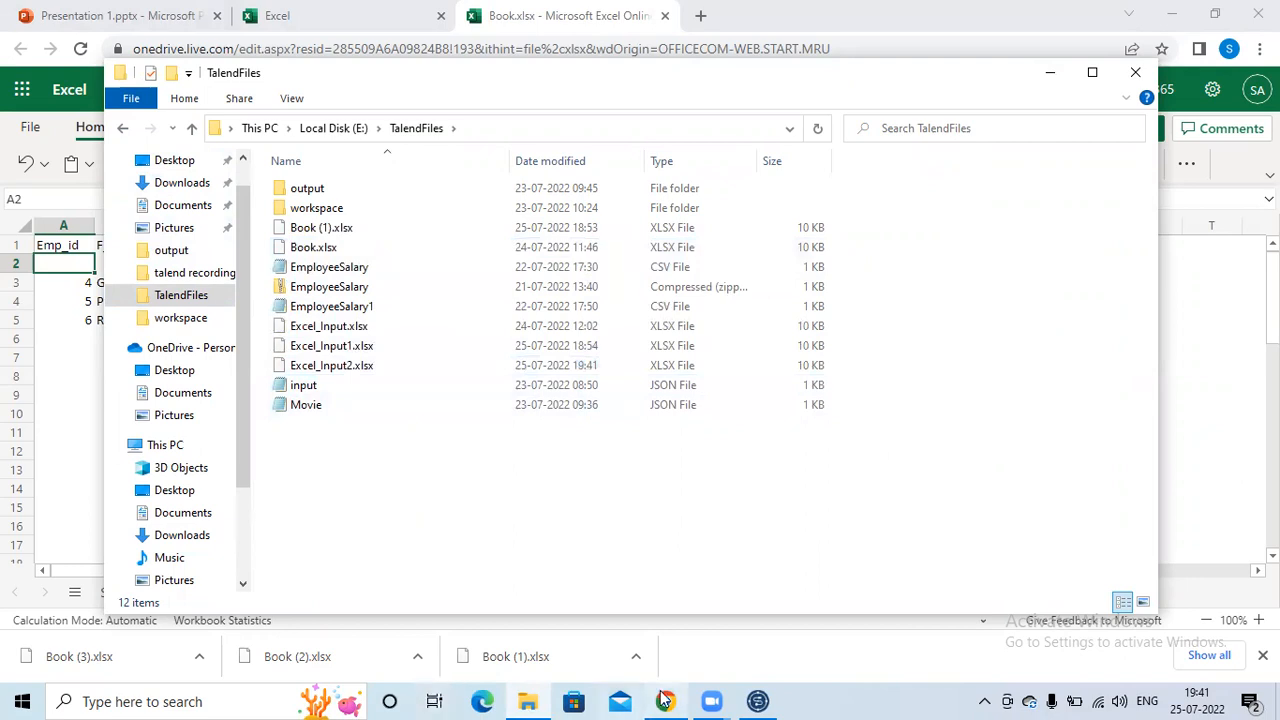
left_click(757, 701)
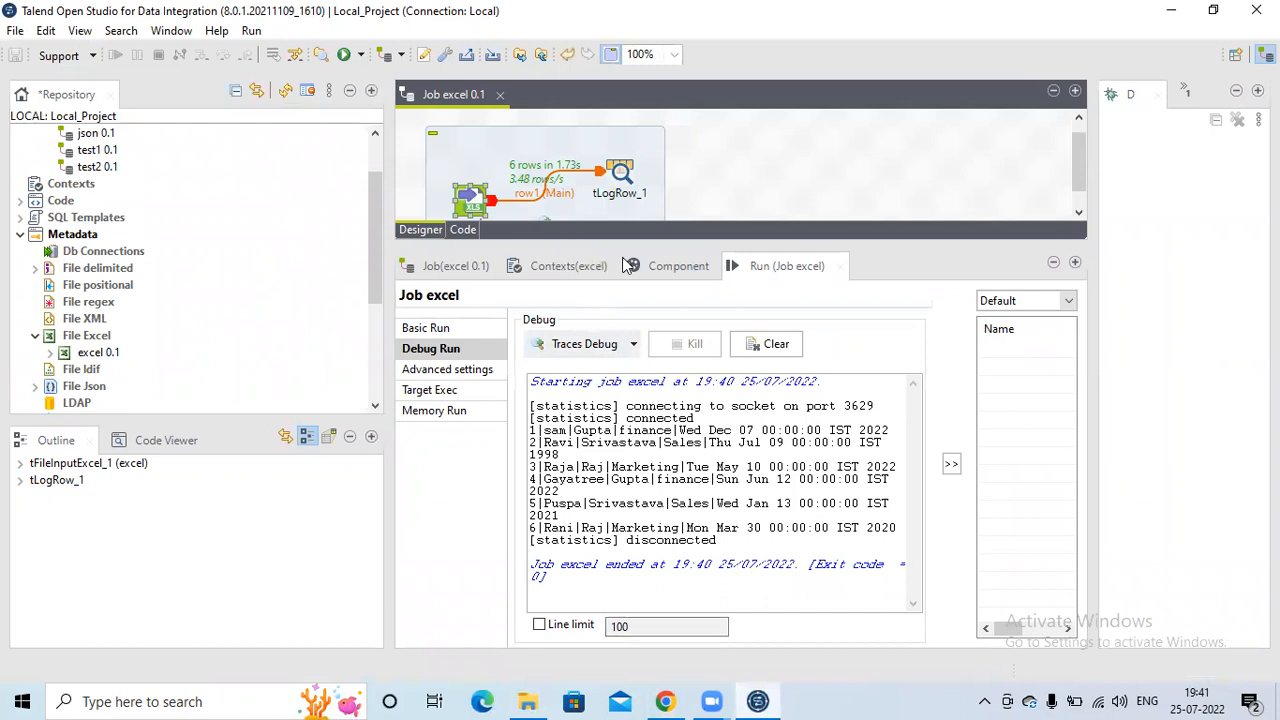
Change the tFileInputExcel_1 component to built-in properties and set its file name to "E:/TalendFiles/Excel_Input2.xlsx".
left_click(673, 266)
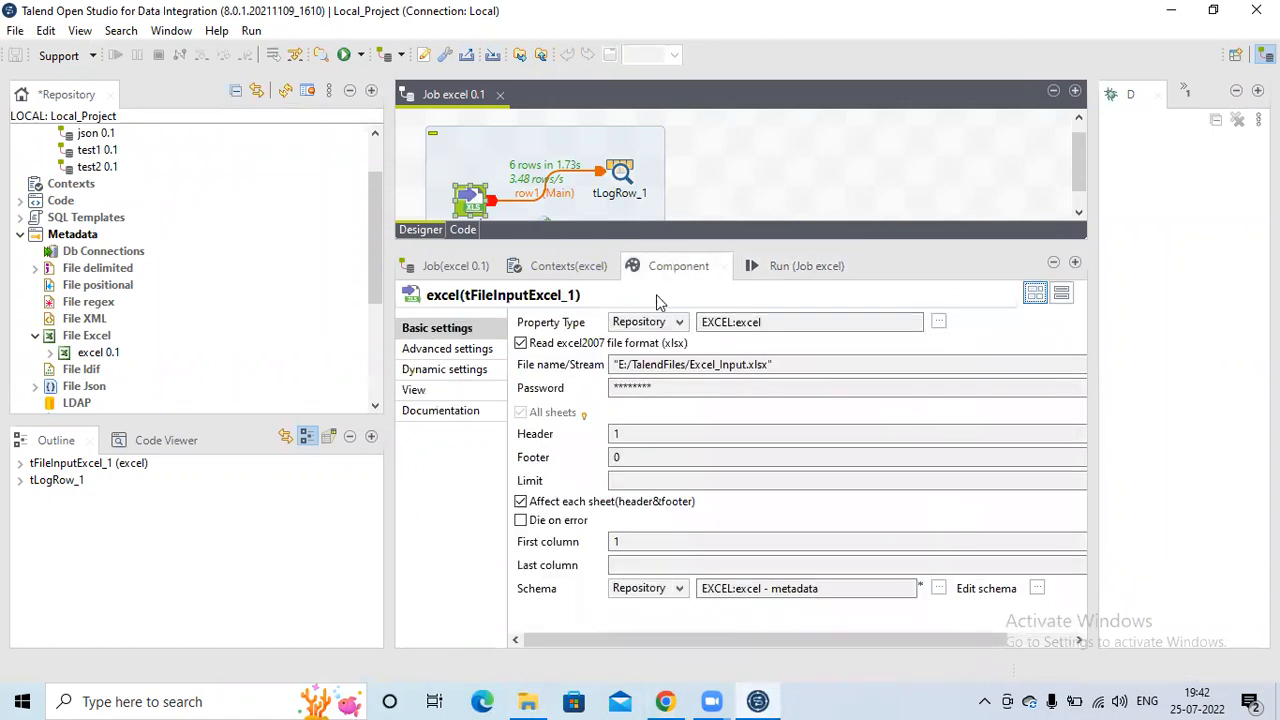
left_click(791, 363)
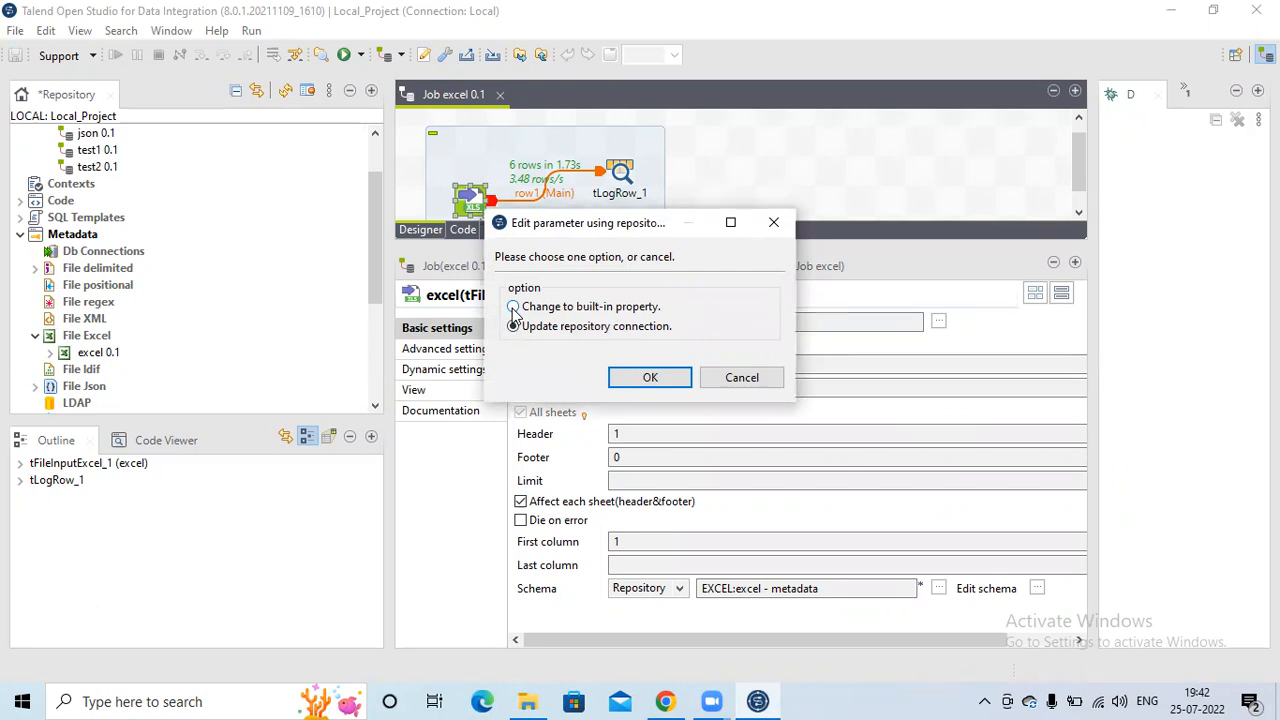
left_click(650, 377)
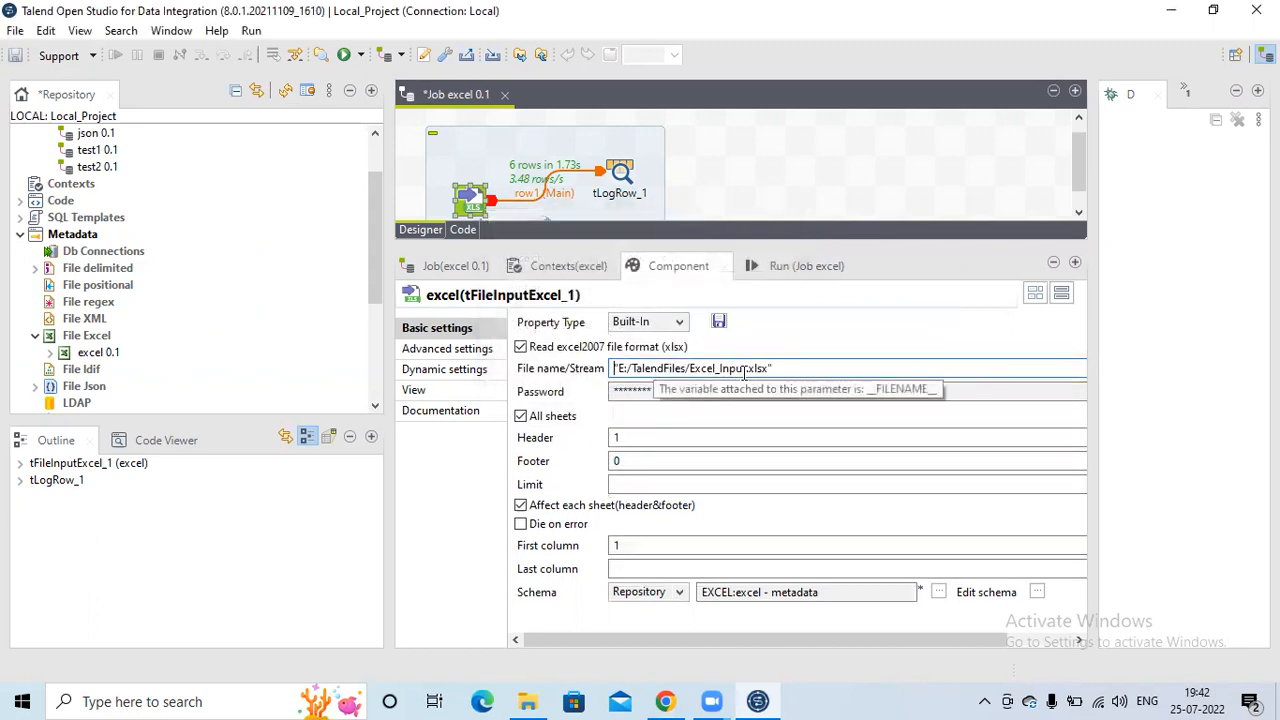
left_click(538, 699)
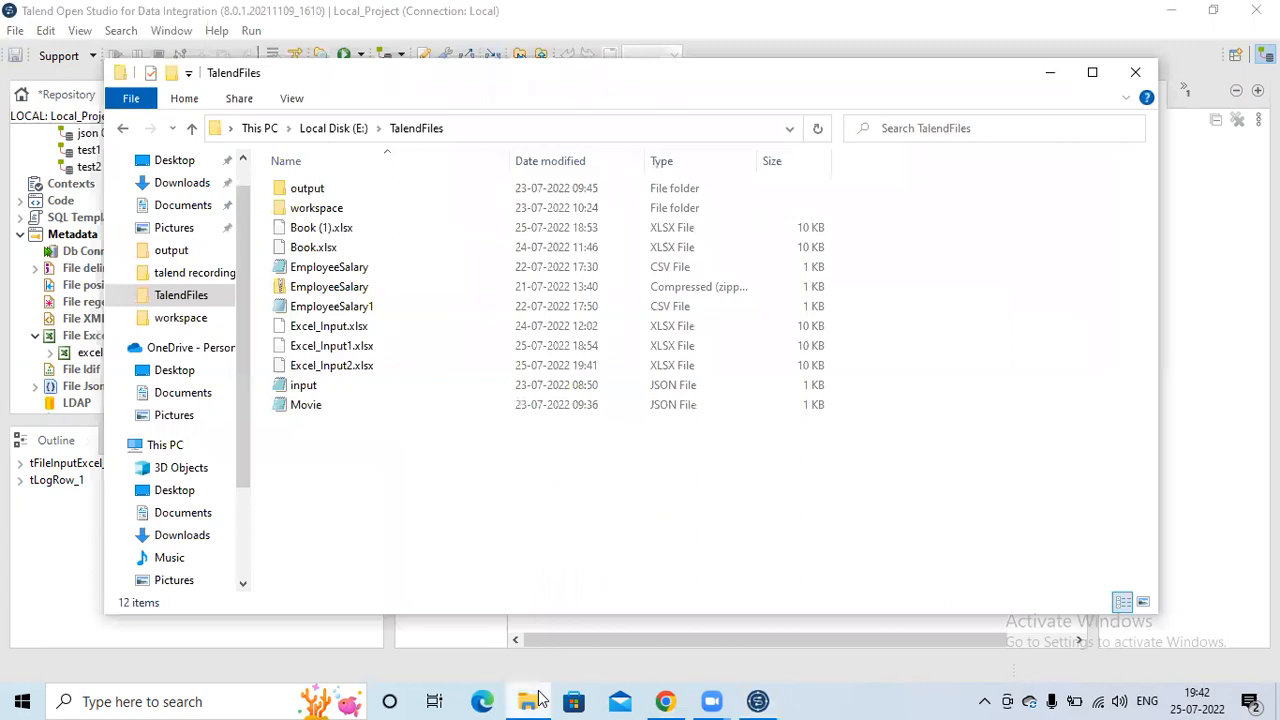
left_click(538, 699)
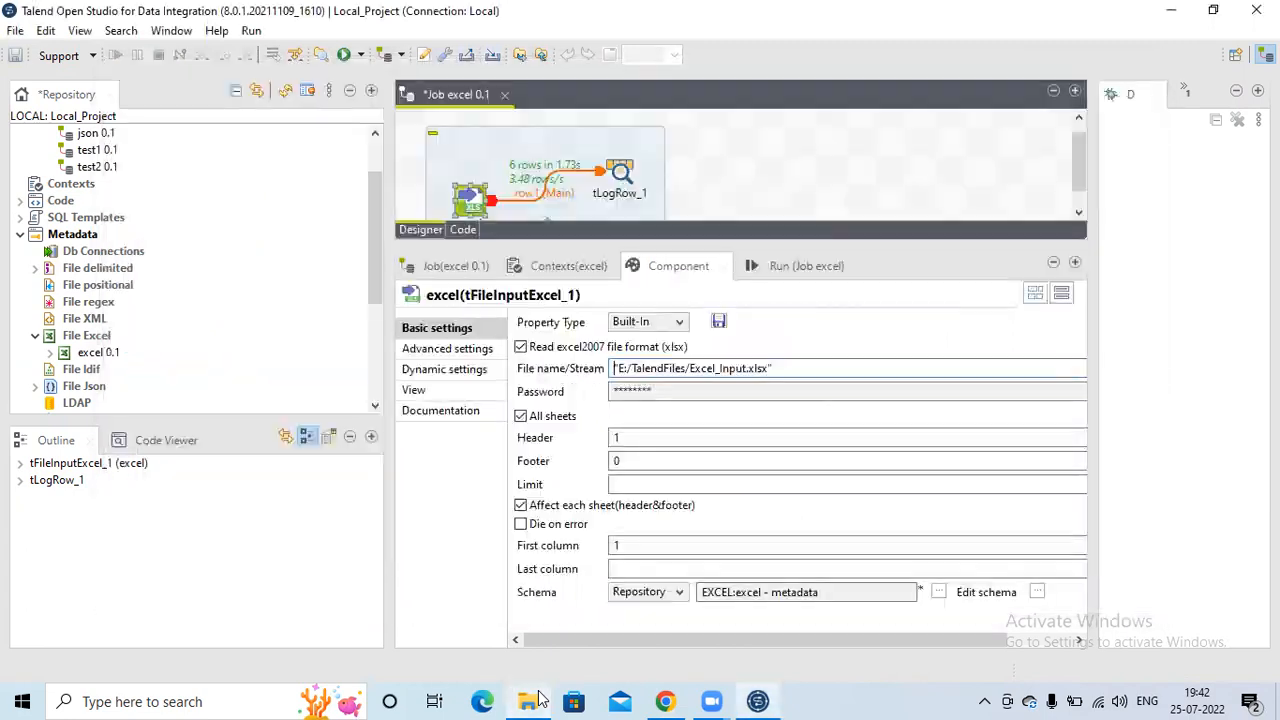
left_click(746, 368)
type("2")
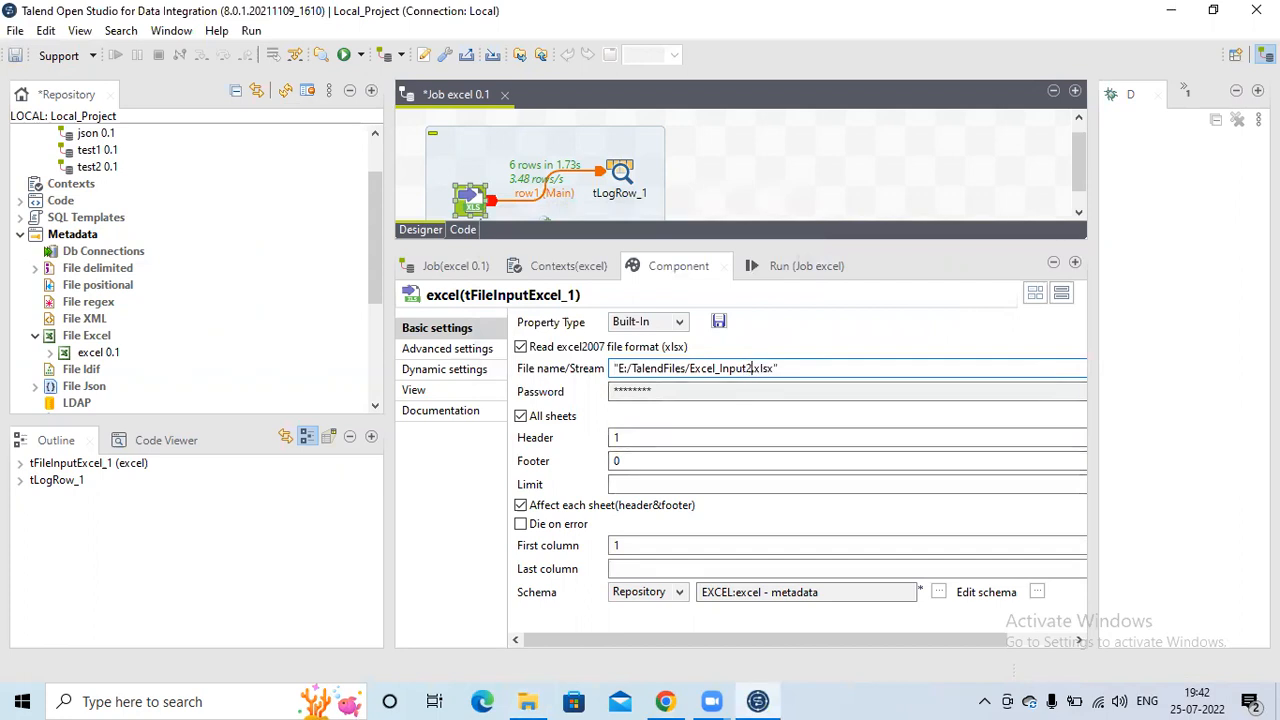
Run the excel job in Basic Run mode with Excel_Input2.xlsx as its input.
left_click(783, 266)
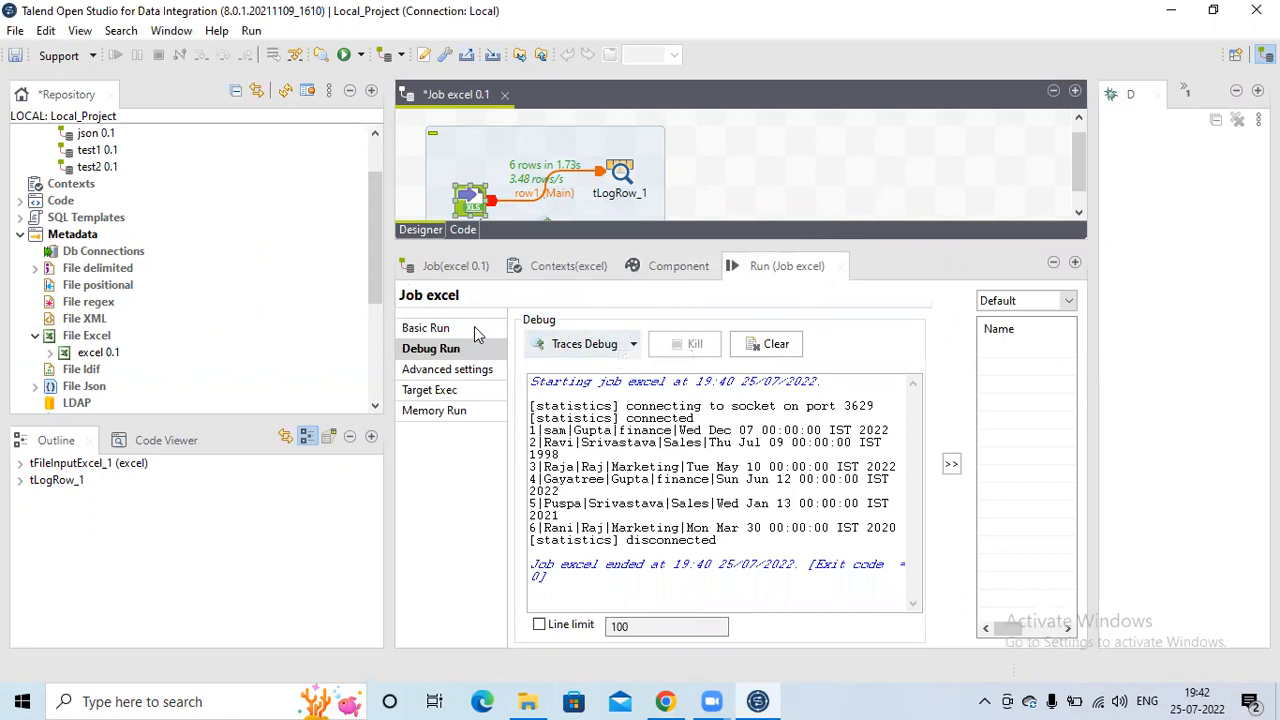
left_click(430, 328)
left_click(572, 345)
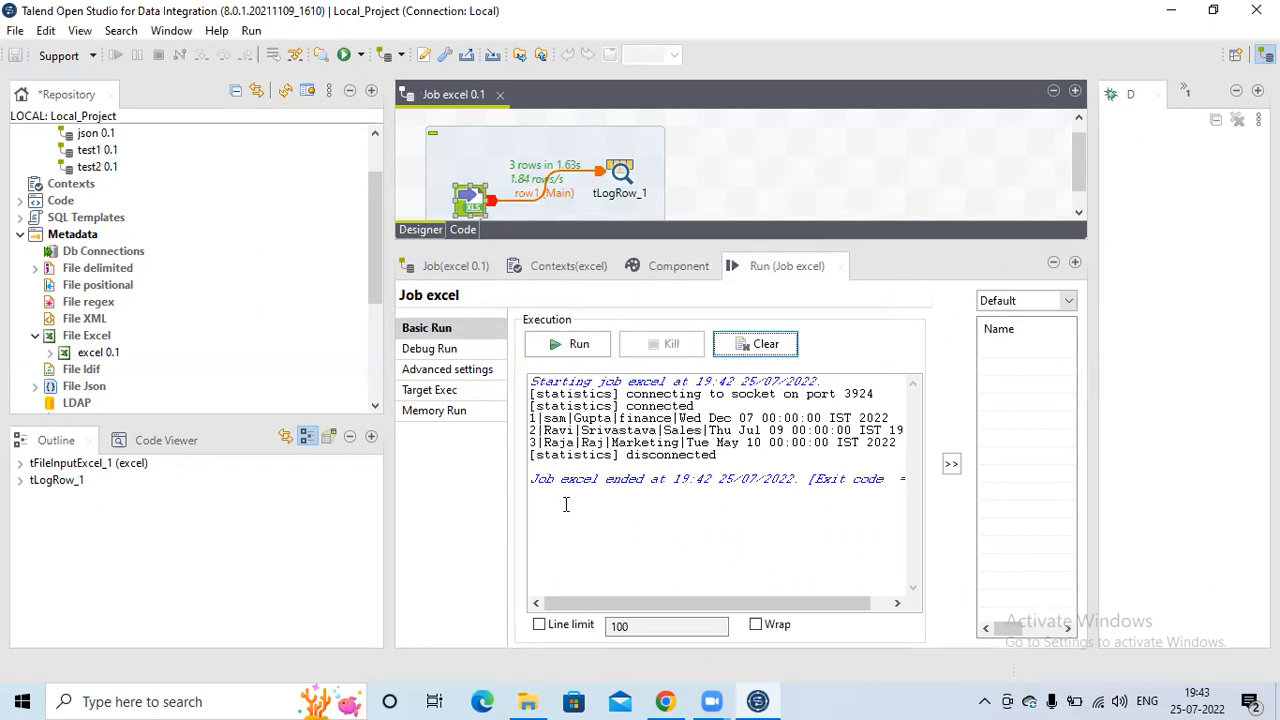
Switch to Book.xlsx in Excel Online, examine Sheet2's header row and the empty row 2 beneath it, and return to Talend Open Studio.
left_click(665, 701)
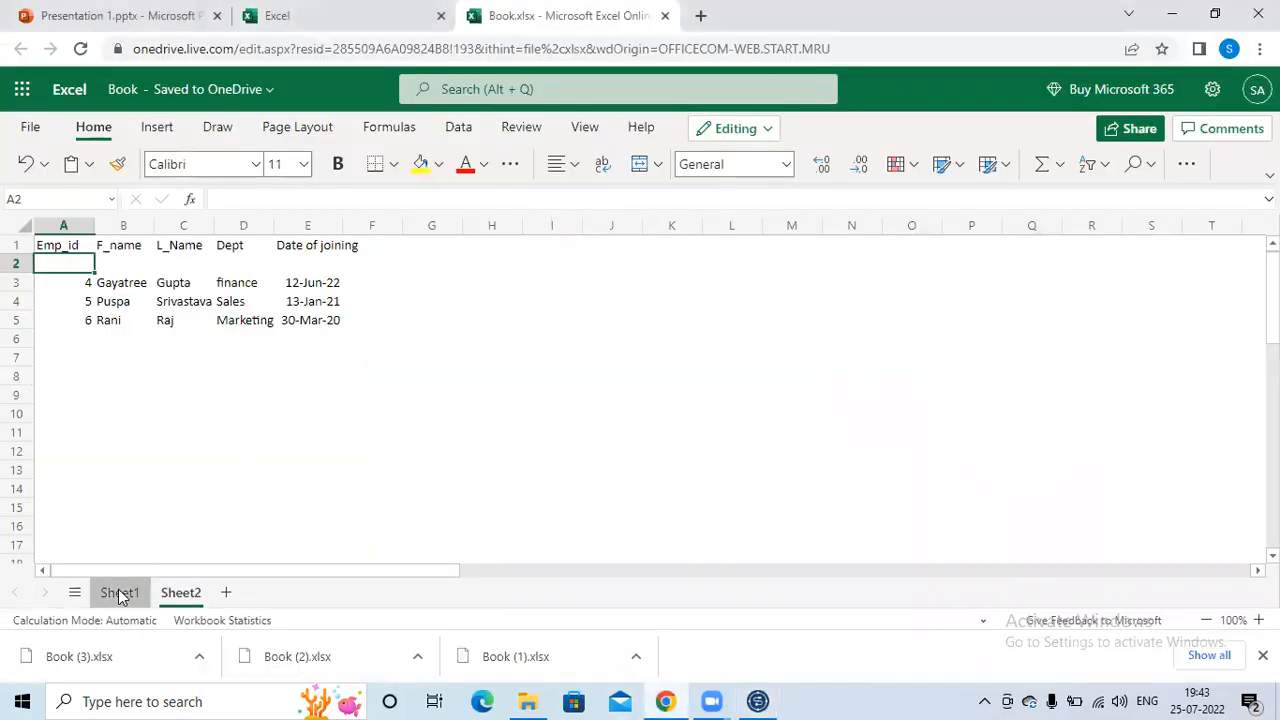
left_click(120, 593)
left_click(176, 594)
key("Down")
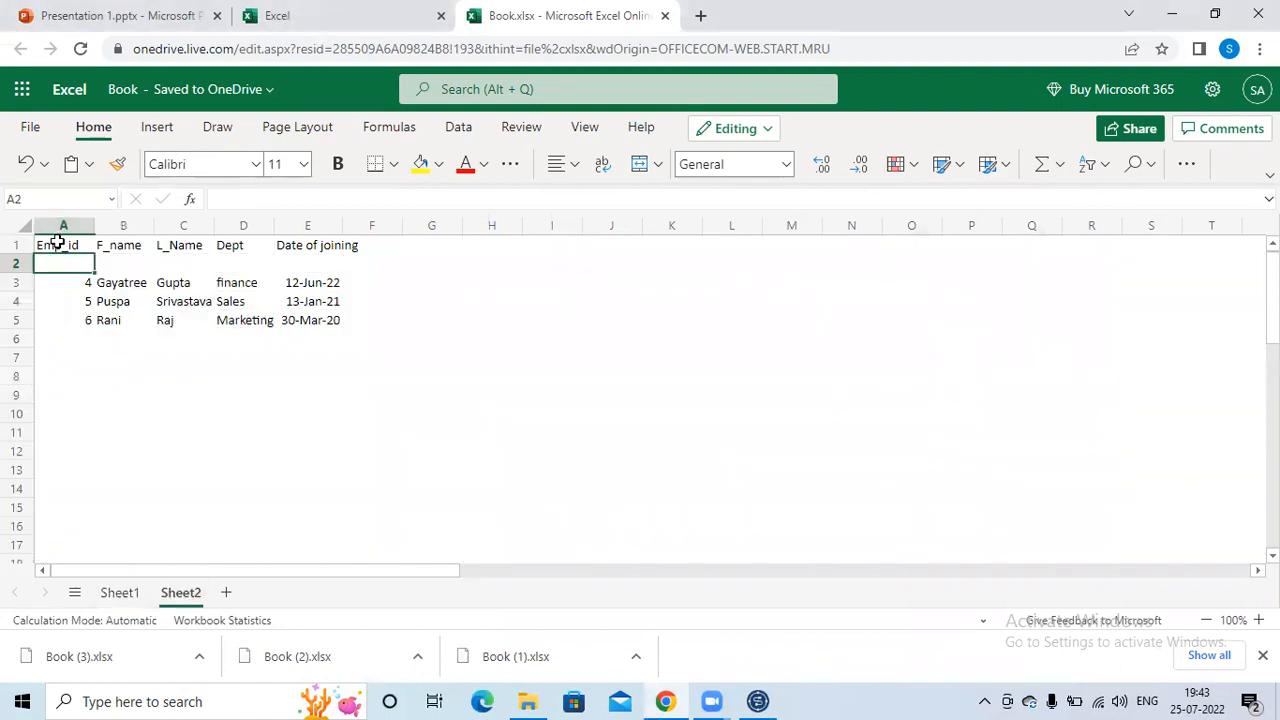
left_click(58, 245)
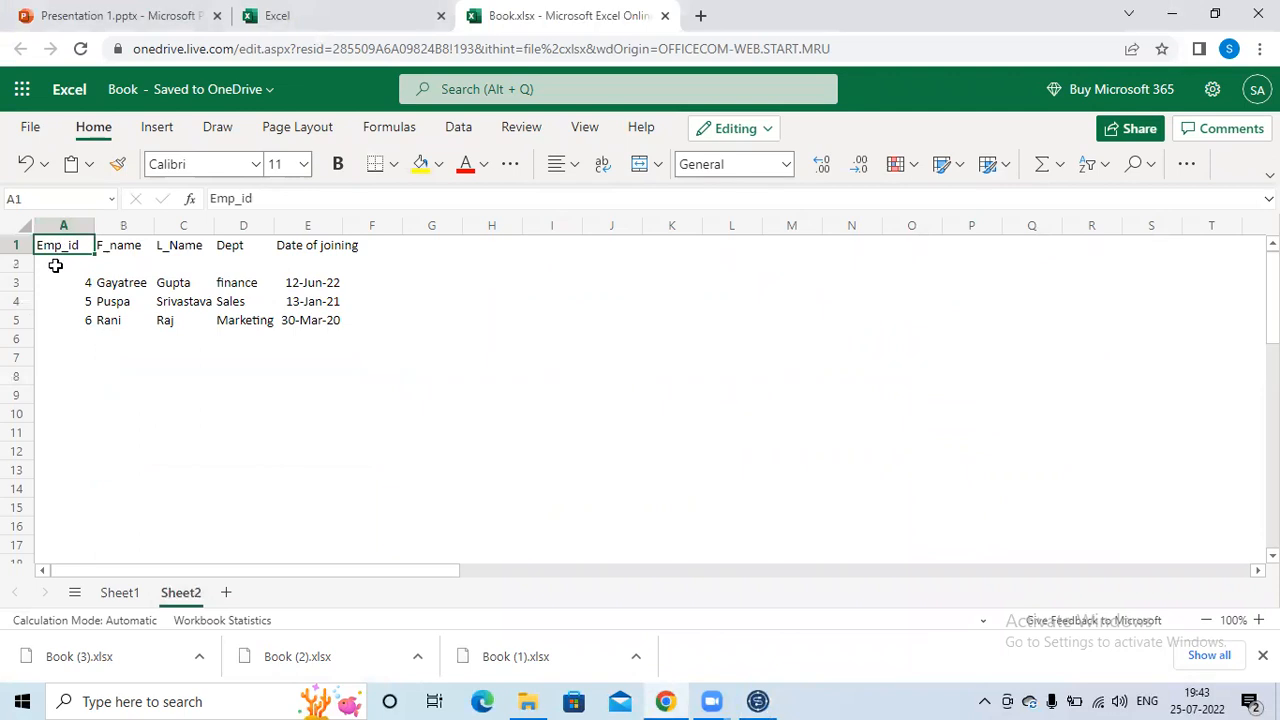
left_click(55, 265)
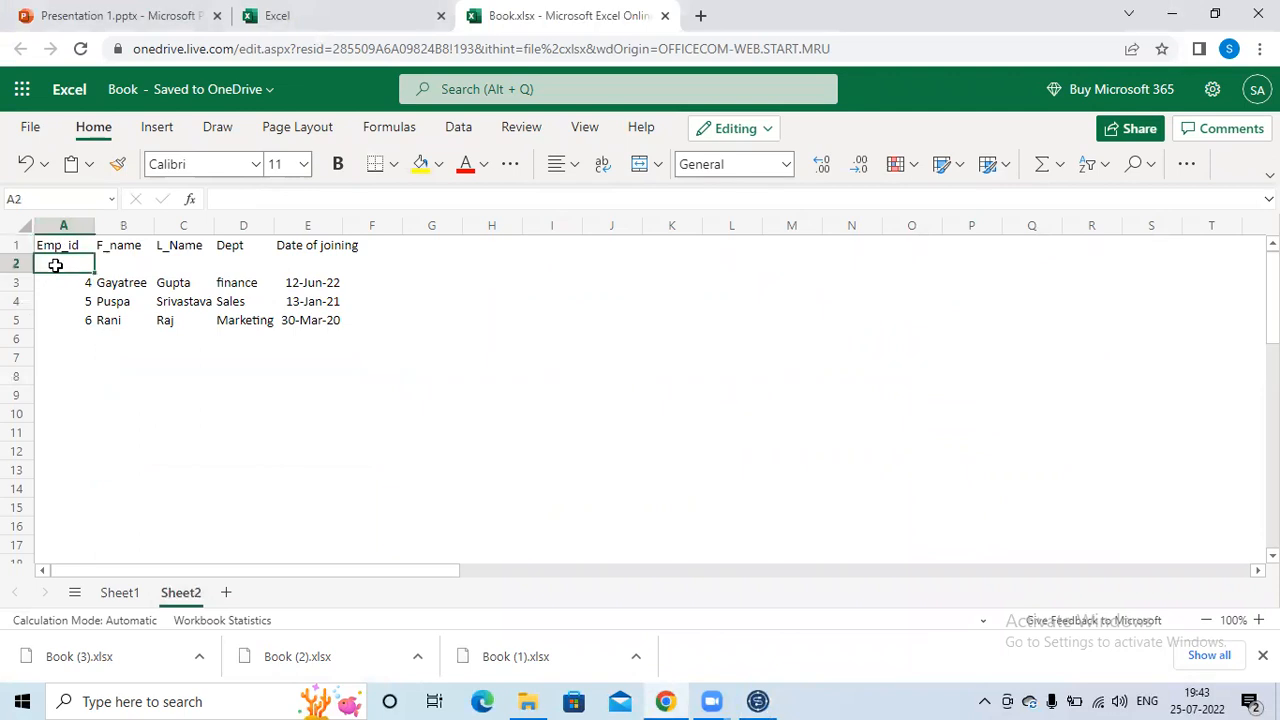
left_click(665, 699)
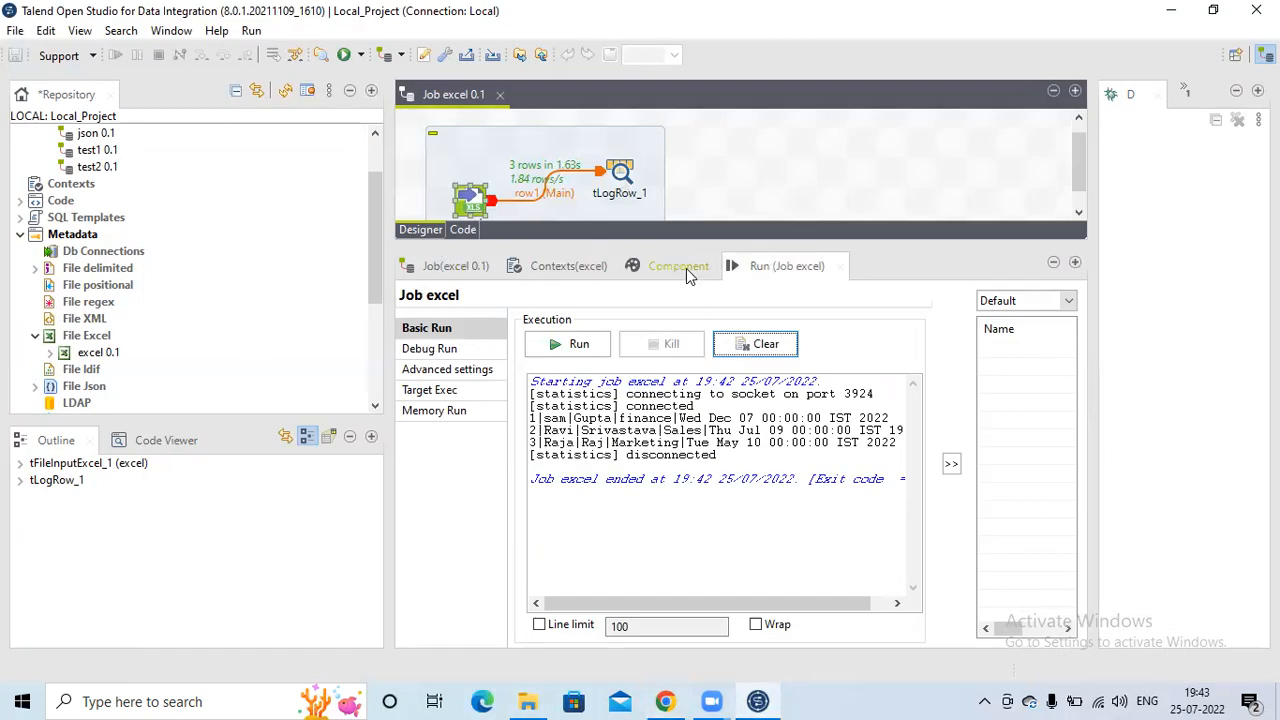
Turn off "Stop reading on encountering empty rows" in the tFileInputExcel_1 advanced settings and rerun the excel job.
left_click(680, 268)
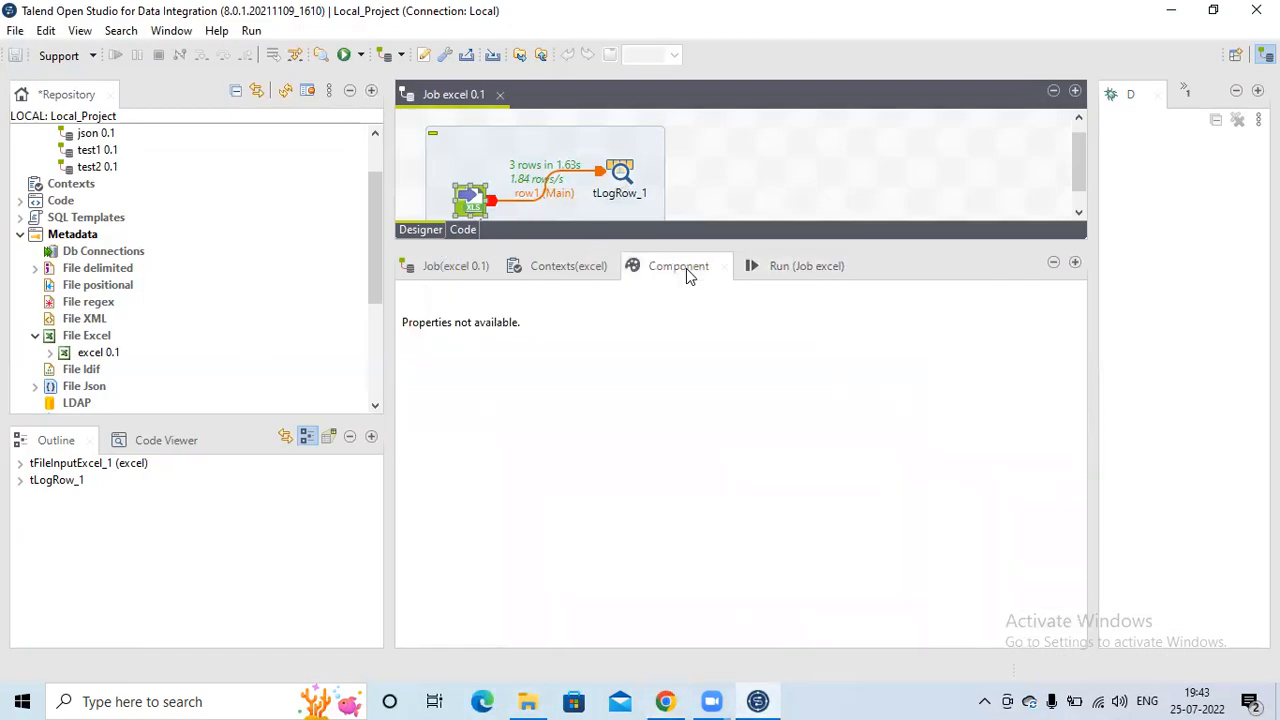
left_click(478, 207)
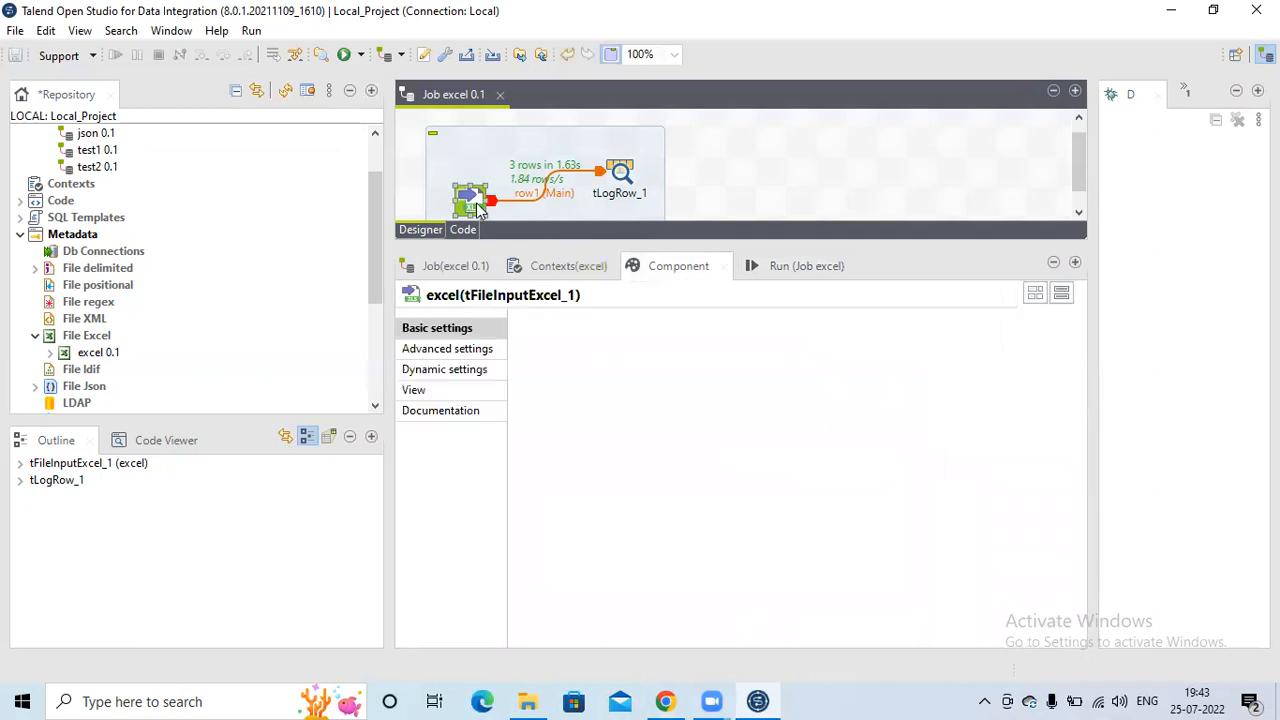
left_click(450, 349)
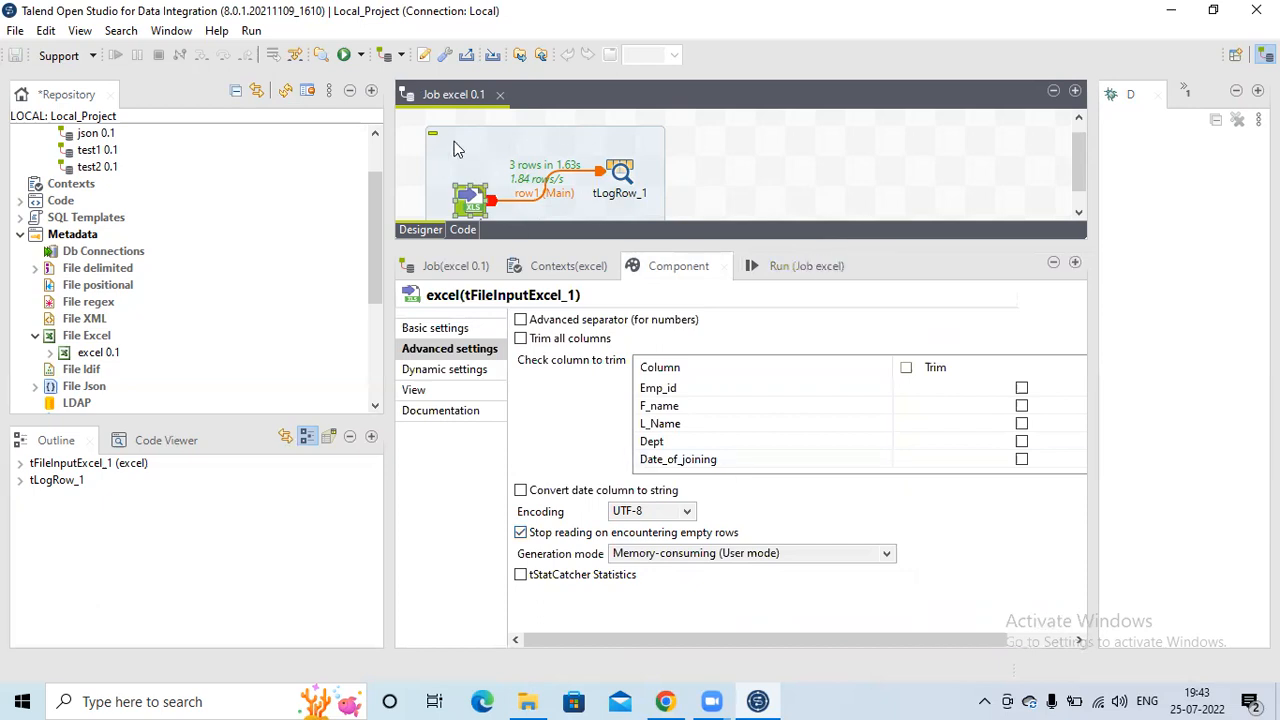
left_click(520, 533)
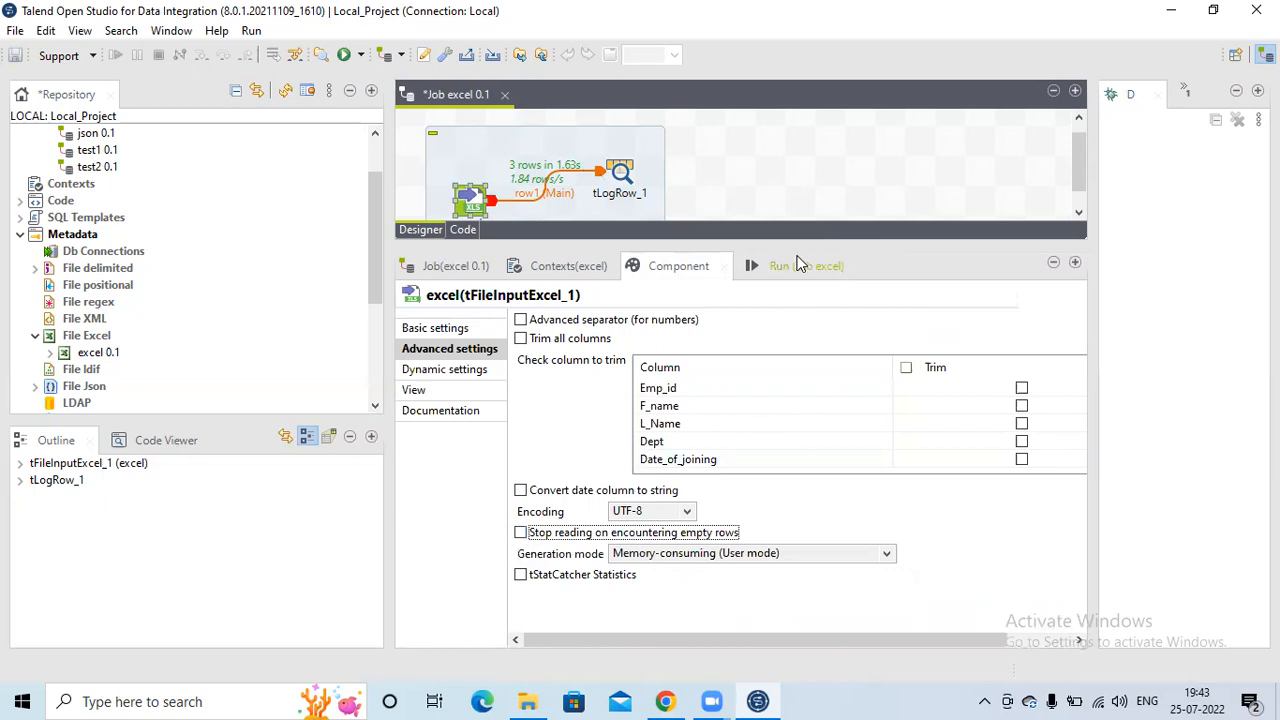
left_click(798, 265)
left_click(565, 345)
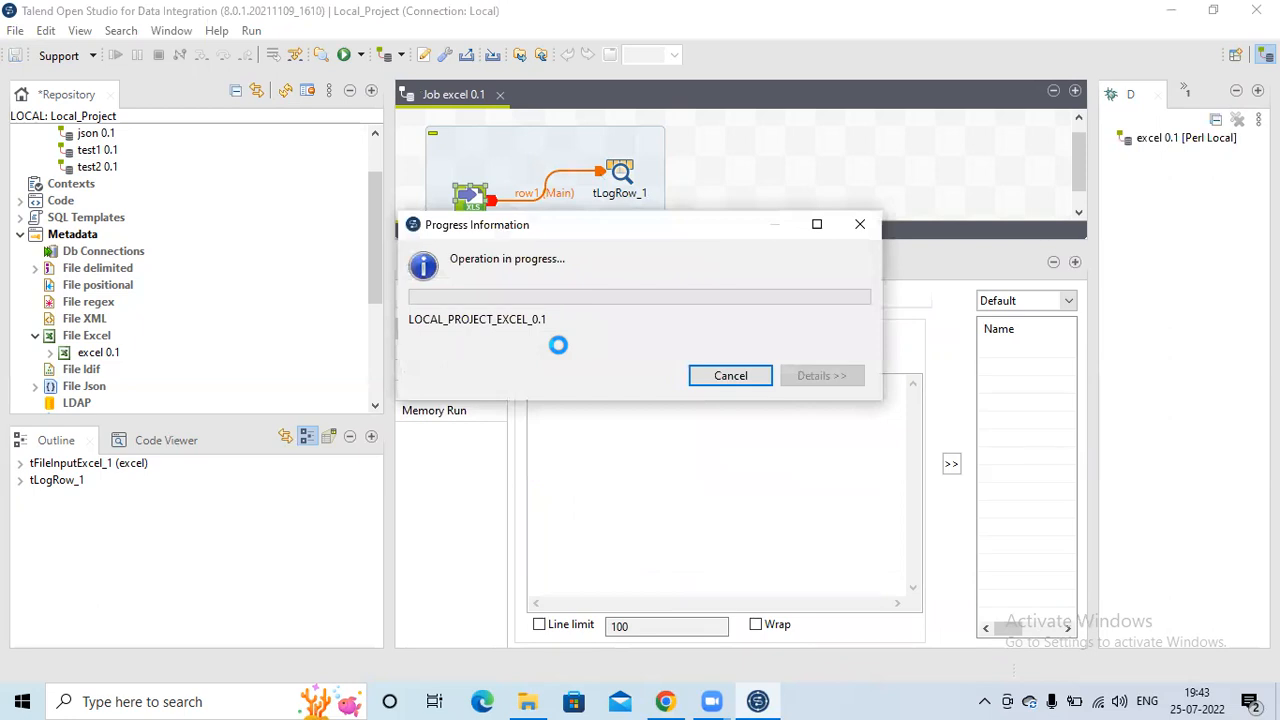